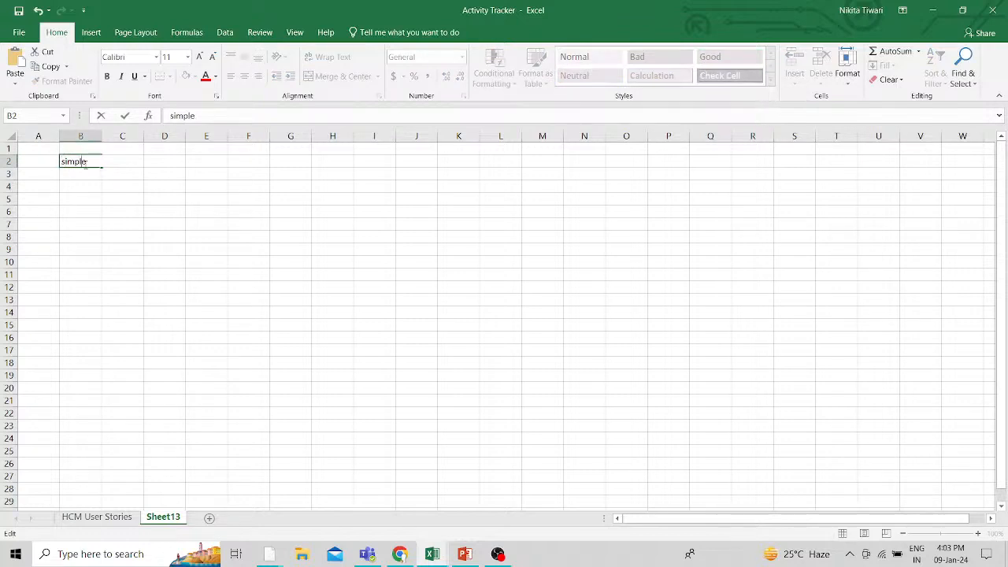
Step: Replace the text in cell B2 with "Transfer"
{"action": "key", "text": "BackSpace"}
{"action": "key", "text": "BackSpace"}
{"action": "key", "text": "BackSpace"}
{"action": "key", "text": "BackSpace"}
{"action": "key", "text": "BackSpace"}
{"action": "key", "text": "BackSpace"}
{"action": "type", "text": "Transfer"}
{"action": "left_click", "coordinate": [136, 227]}
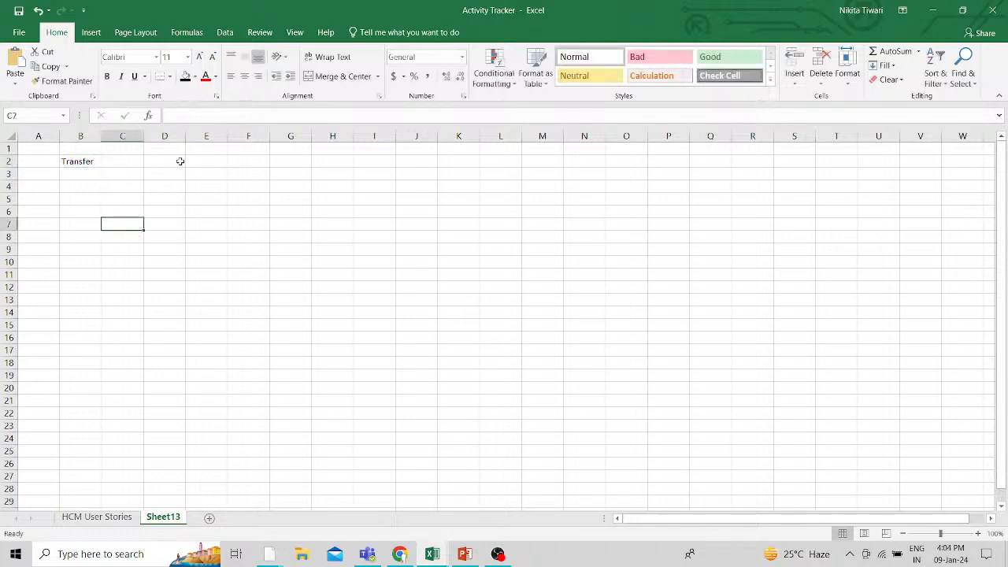
Step: Enter "employee" in cell B1 and "us1 Entity" in cell D1
{"action": "left_click", "coordinate": [85, 147]}
{"action": "type", "text": "em"}
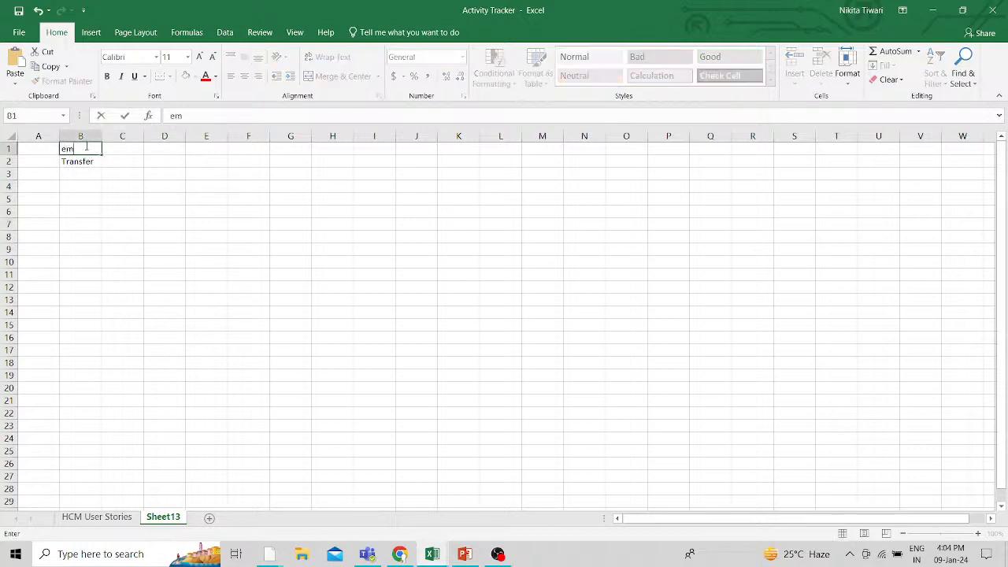
{"action": "type", "text": "ployee"}
{"action": "left_click", "coordinate": [173, 150]}
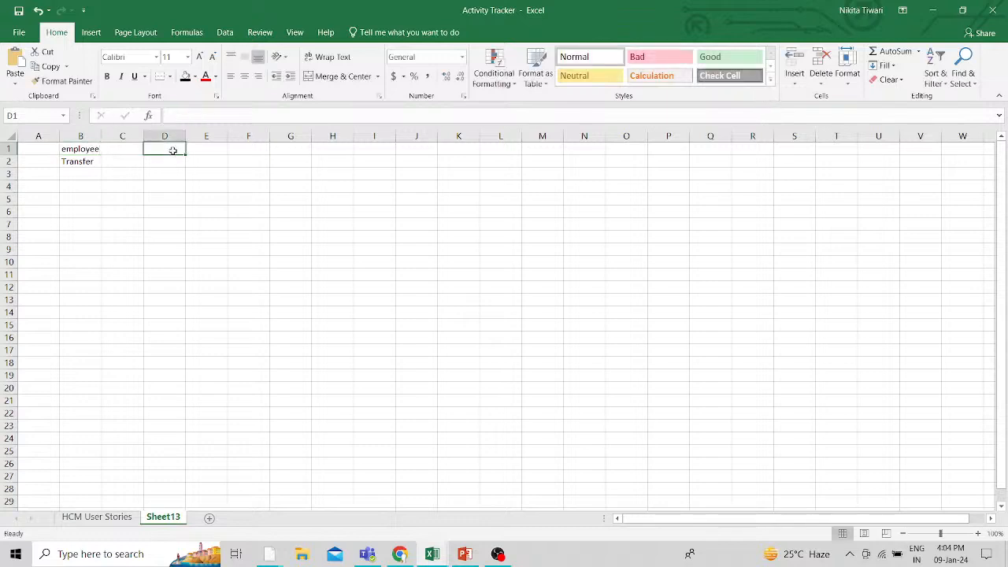
{"action": "type", "text": "us"}
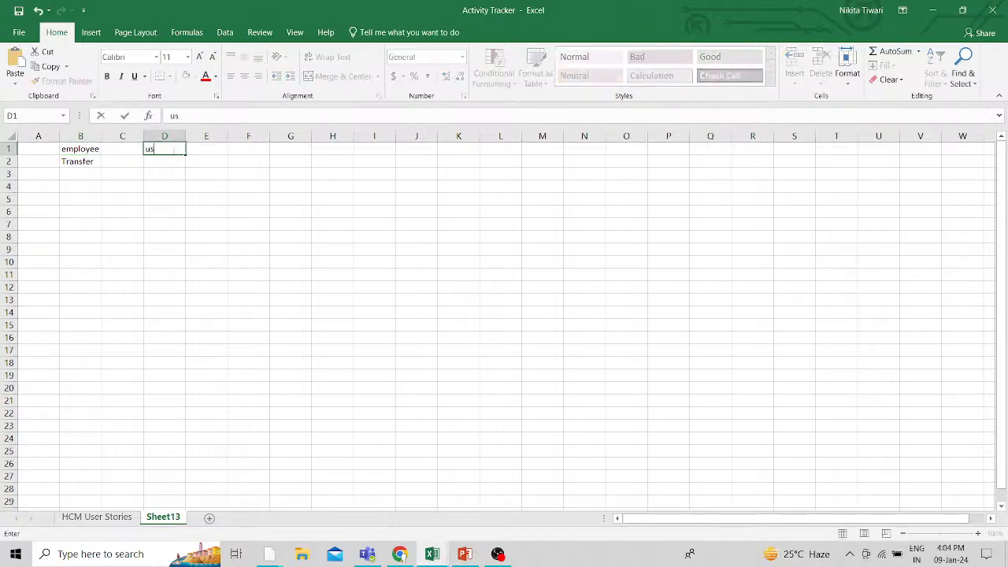
{"action": "type", "text": "1 Entity"}
Step: Enter "Human Resource Admin" in cell F1 of the heading row
{"action": "left_click", "coordinate": [245, 150]}
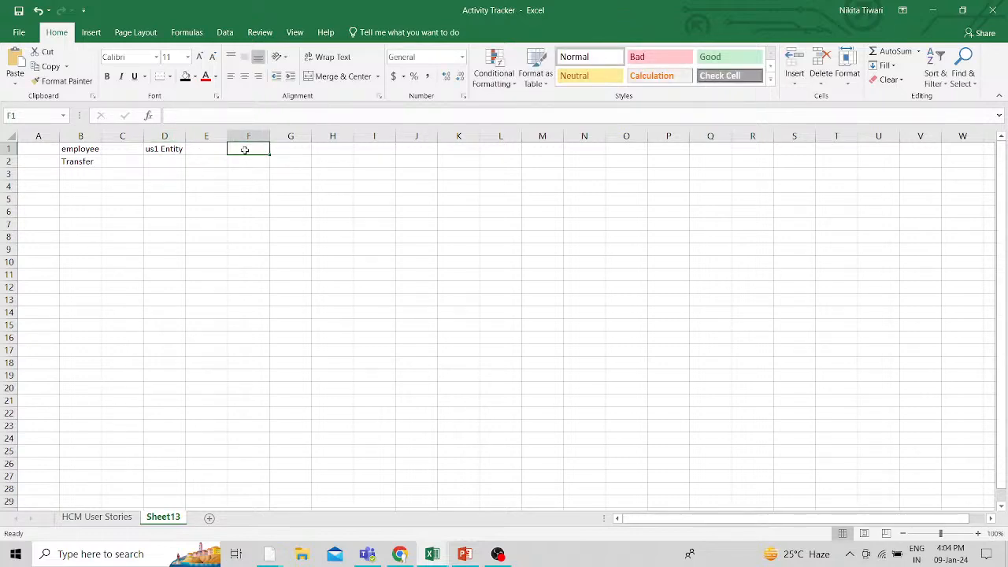
{"action": "type", "text": "Human"}
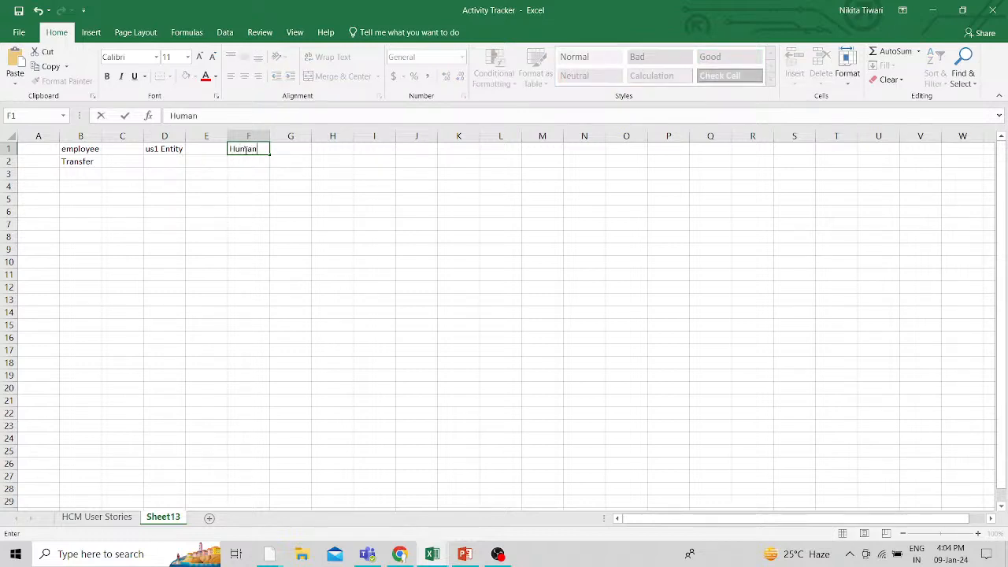
{"action": "type", "text": " Resource Admin"}
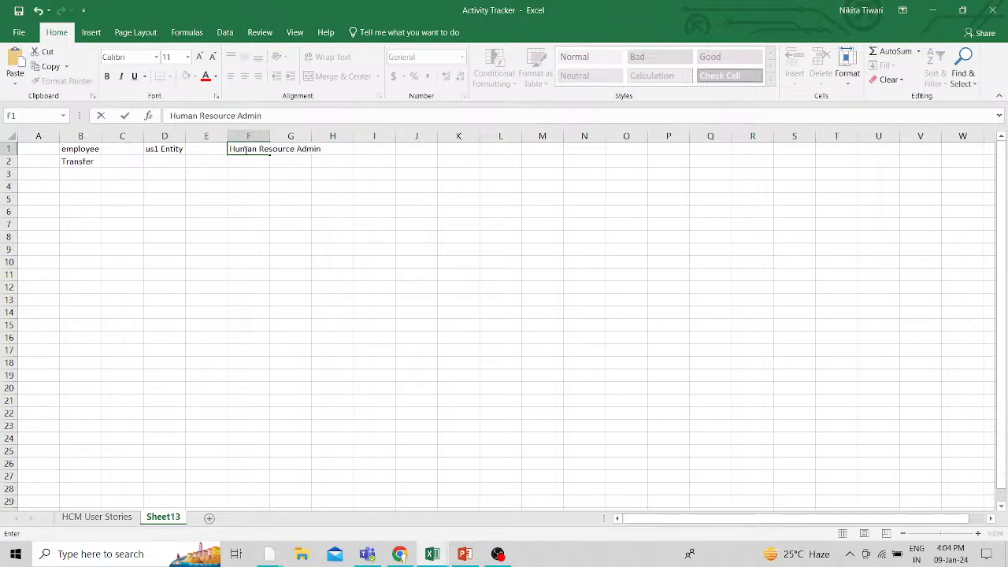
{"action": "left_click", "coordinate": [252, 234]}
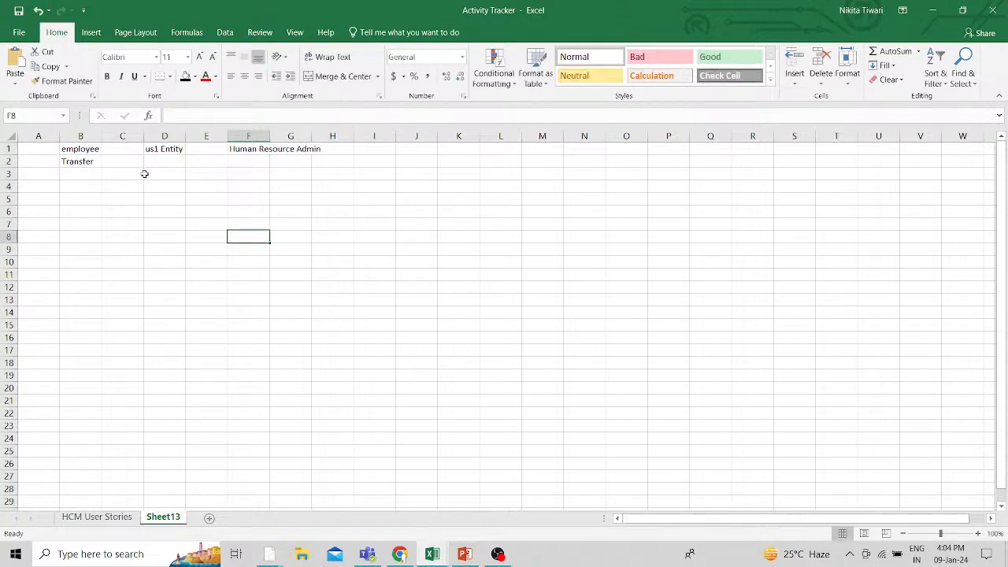
Step: Fill the "Transfer" cell B2 with the standard yellow colour
{"action": "left_click", "coordinate": [86, 160]}
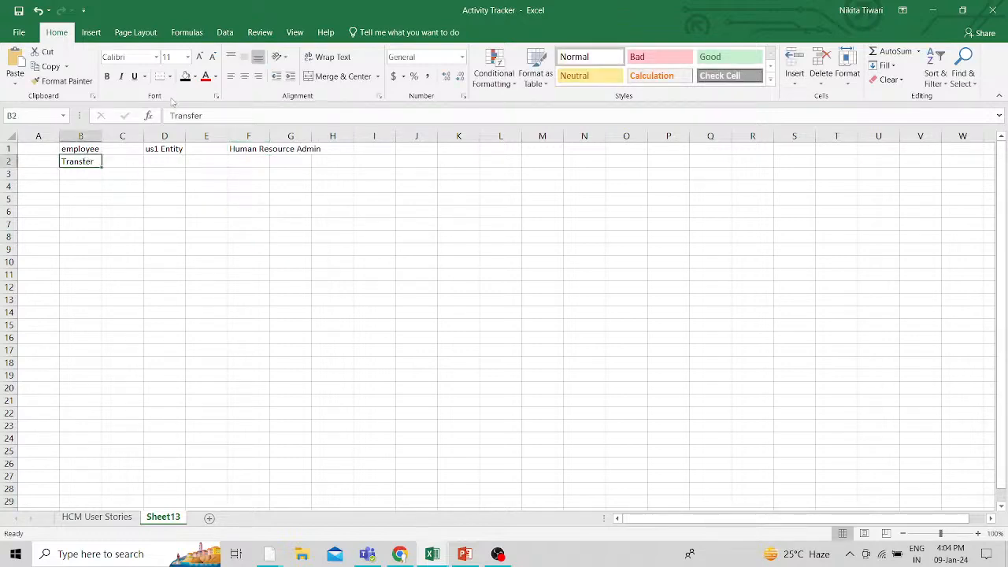
{"action": "left_click", "coordinate": [196, 76]}
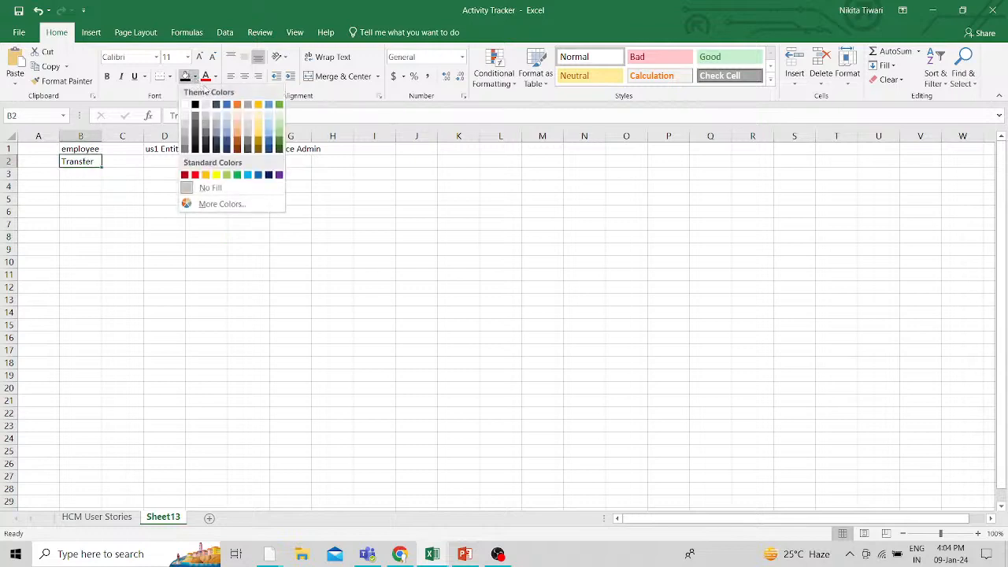
{"action": "left_click", "coordinate": [215, 174]}
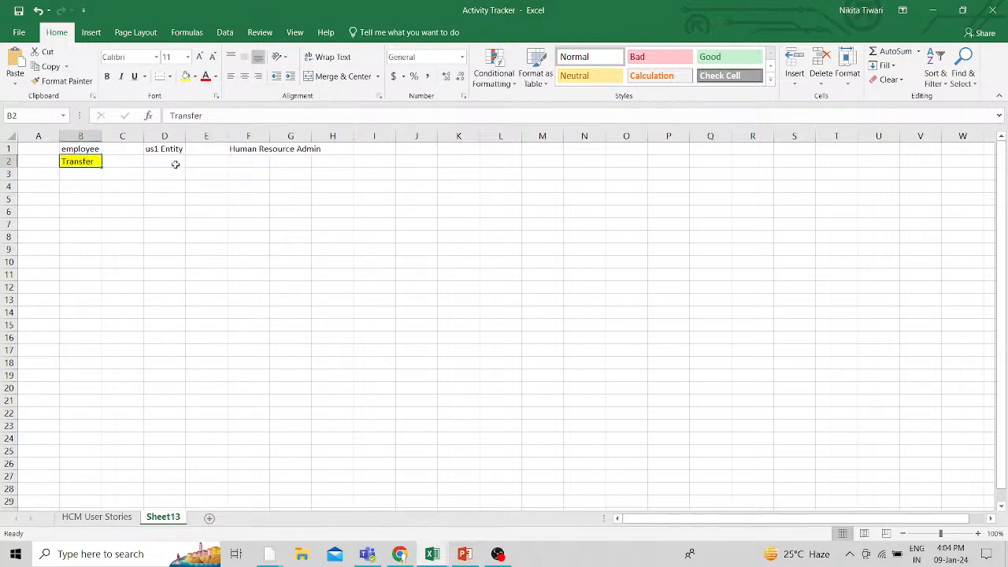
{"action": "left_click", "coordinate": [175, 164]}
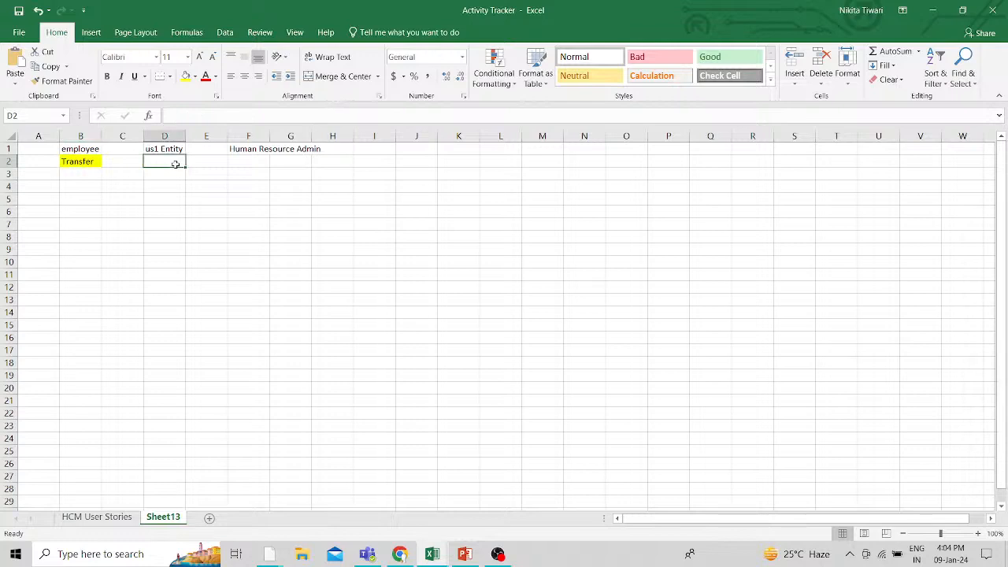
Step: Add the headings "Can Change" in cell I1 and "Can Not change" in cell K1
{"action": "left_click", "coordinate": [382, 150]}
{"action": "type", "text": "Can"}
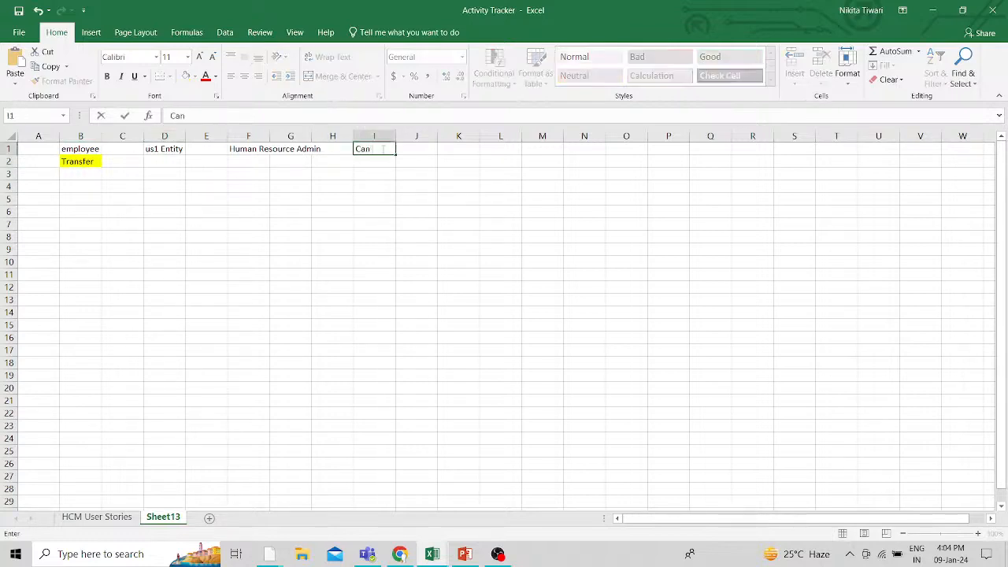
{"action": "type", "text": " Change"}
{"action": "left_click", "coordinate": [463, 153]}
{"action": "type", "text": "Ca"}
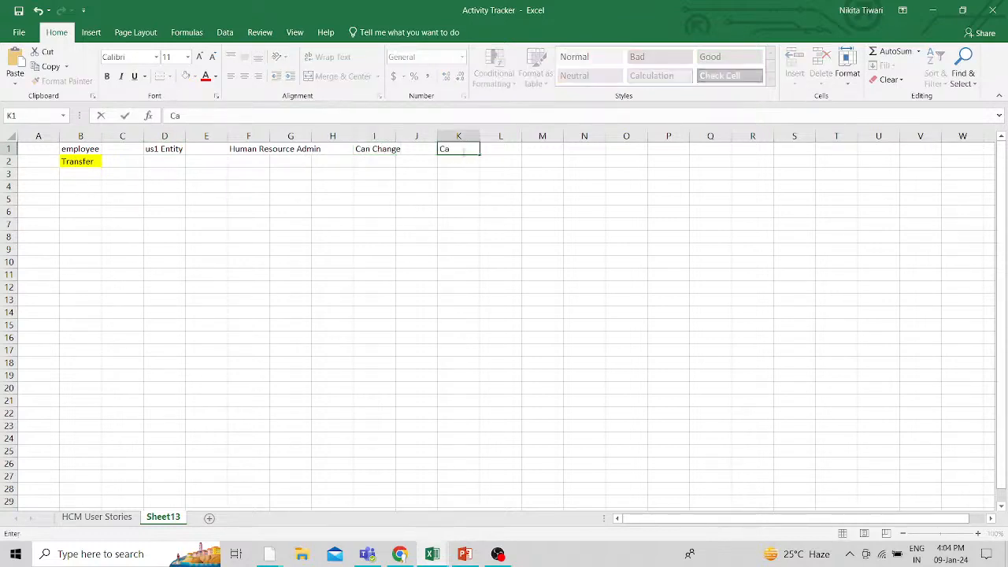
{"action": "type", "text": "n Not change"}
{"action": "left_click", "coordinate": [482, 227]}
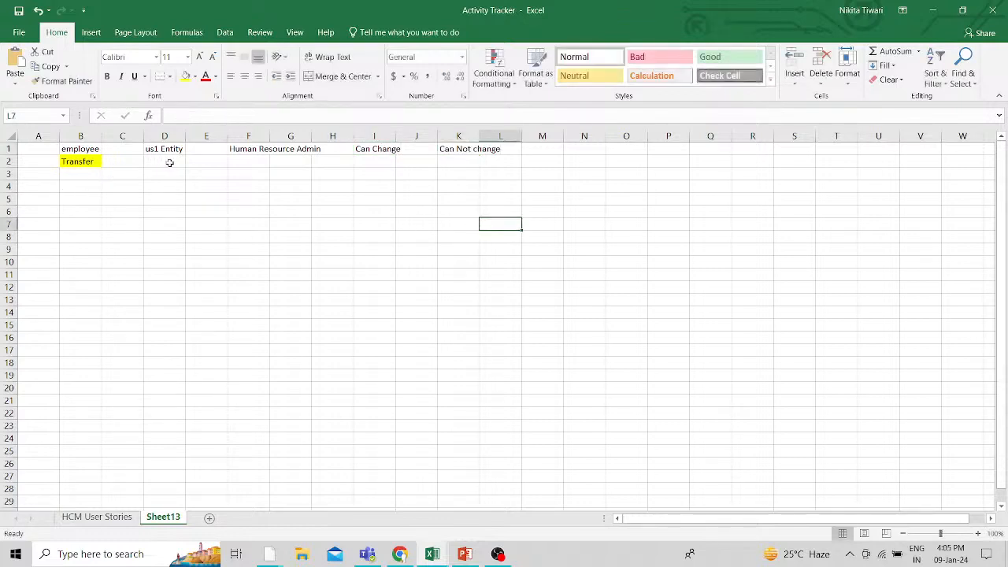
Step: Enter "Work relationship" in cell K2 under the "Can Not change" heading
{"action": "left_click", "coordinate": [462, 160]}
{"action": "type", "text": "Work"}
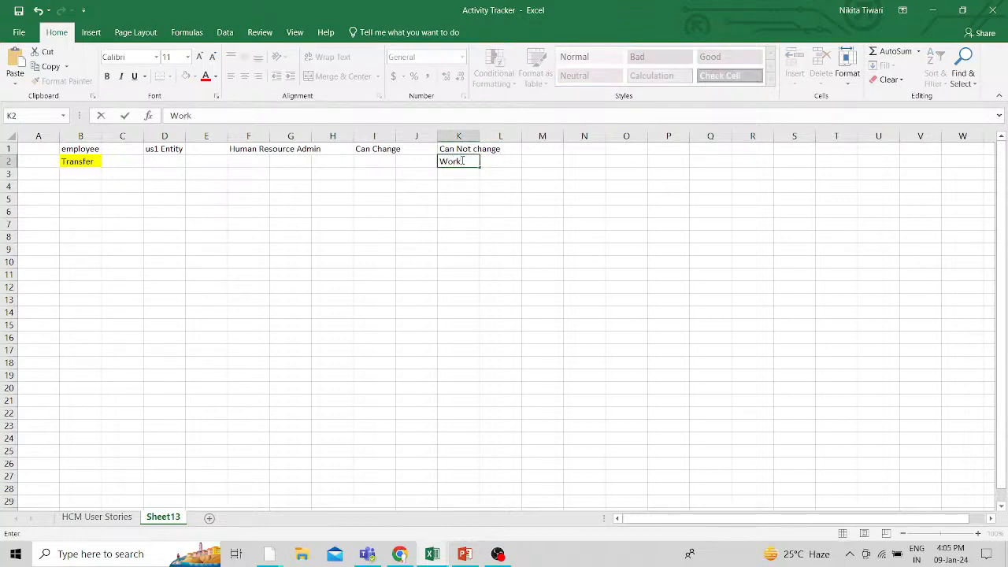
{"action": "type", "text": " relationship"}
{"action": "left_click", "coordinate": [471, 201]}
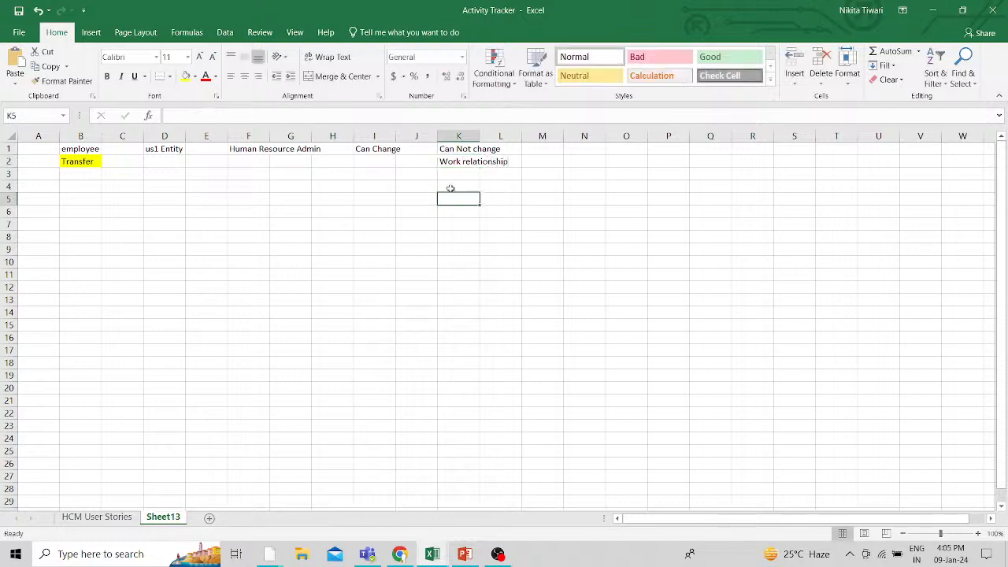
Step: List "Department", "Position", "Location" and "Assignment" in cells I2 to I5 under the "Can Change" heading
{"action": "left_click", "coordinate": [380, 161]}
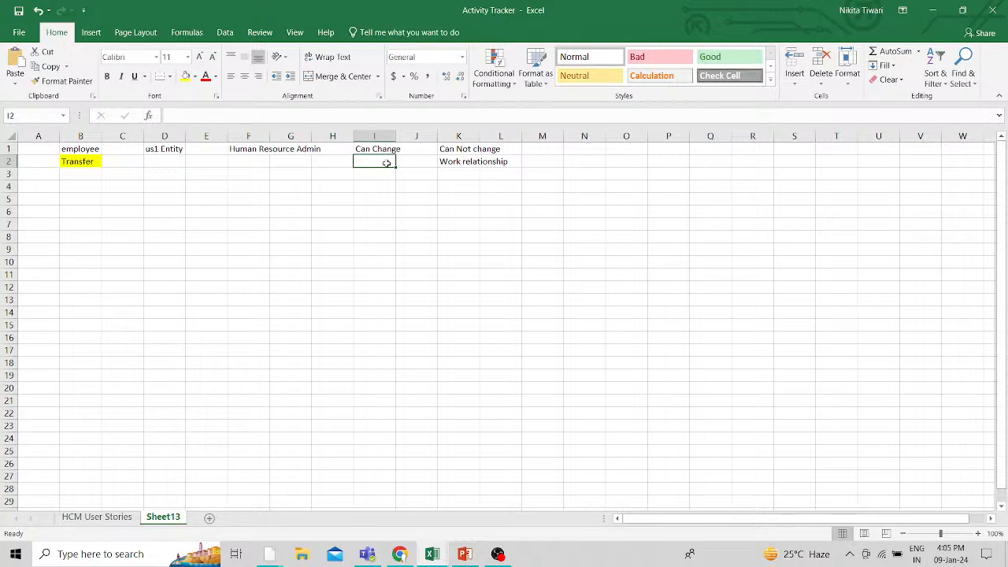
{"action": "type", "text": "Depart"}
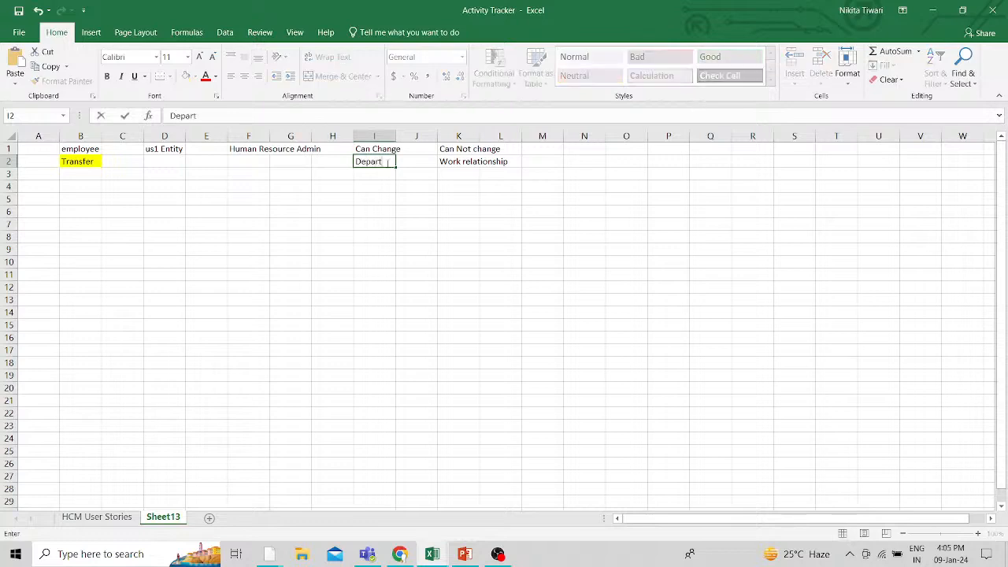
{"action": "type", "text": "ment"}
{"action": "left_click", "coordinate": [379, 174]}
{"action": "type", "text": "Posit"}
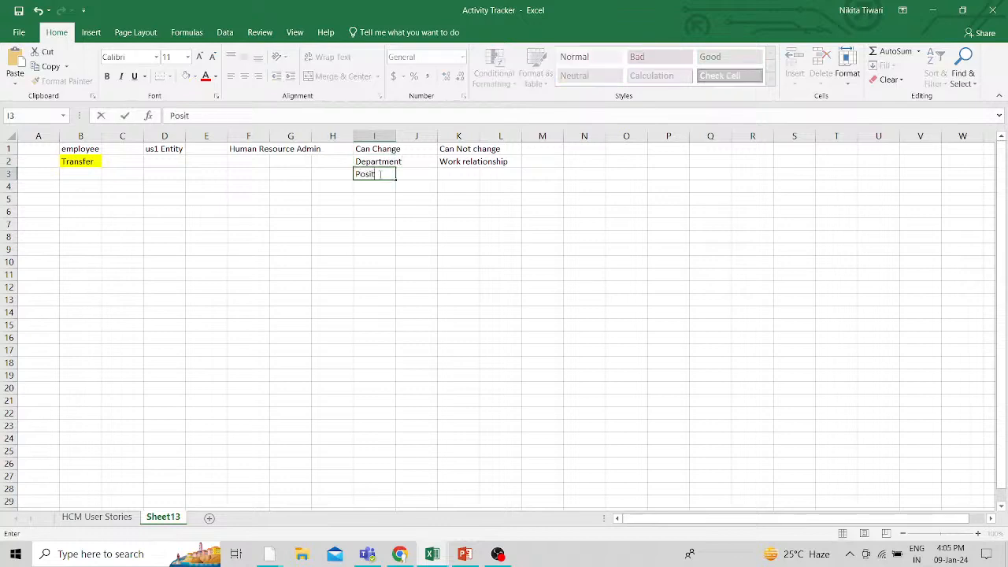
{"action": "type", "text": "ion"}
{"action": "left_click", "coordinate": [384, 188]}
{"action": "type", "text": "Location"}
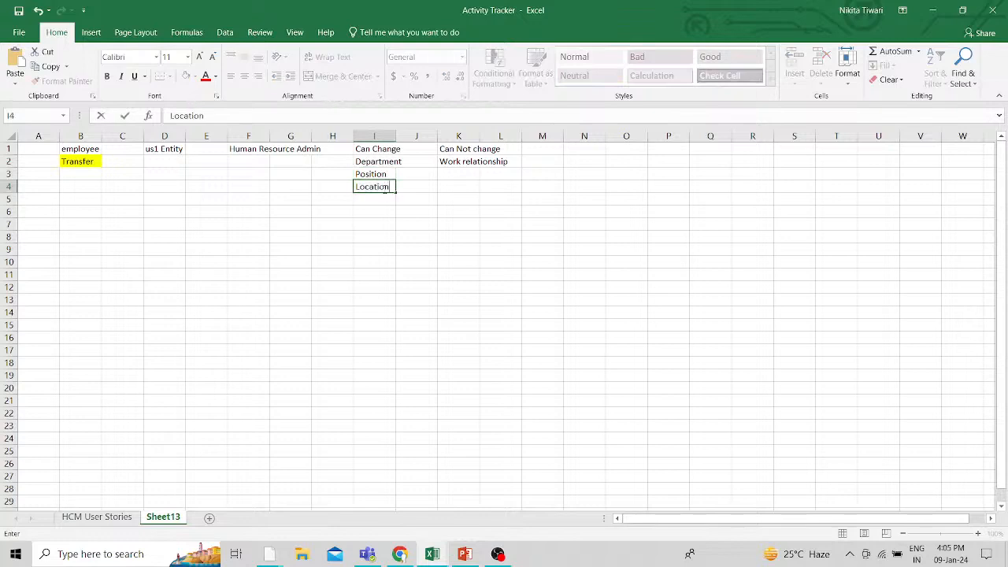
{"action": "left_click", "coordinate": [386, 198]}
{"action": "type", "text": "Ass"}
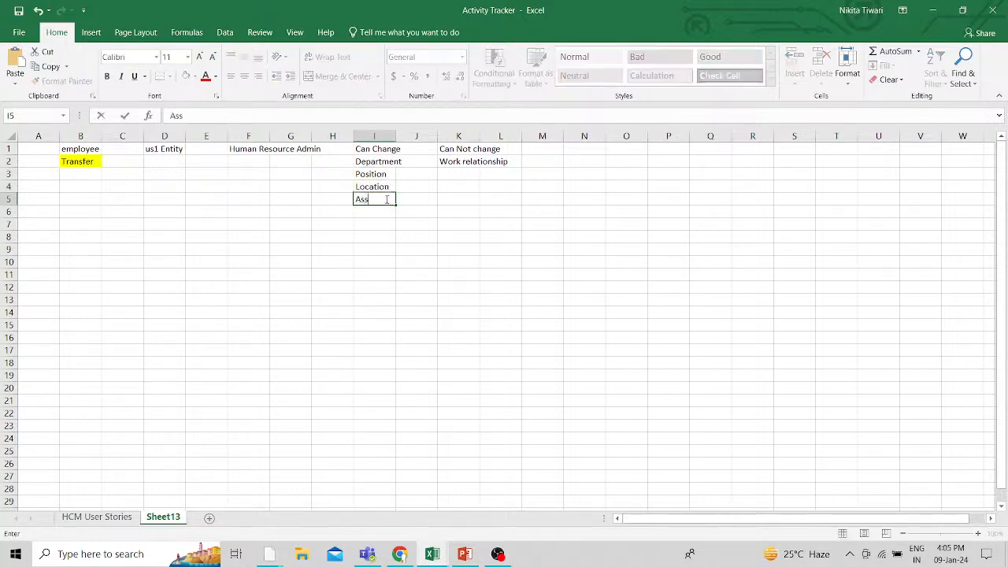
{"action": "type", "text": "ignment"}
{"action": "left_click", "coordinate": [408, 261]}
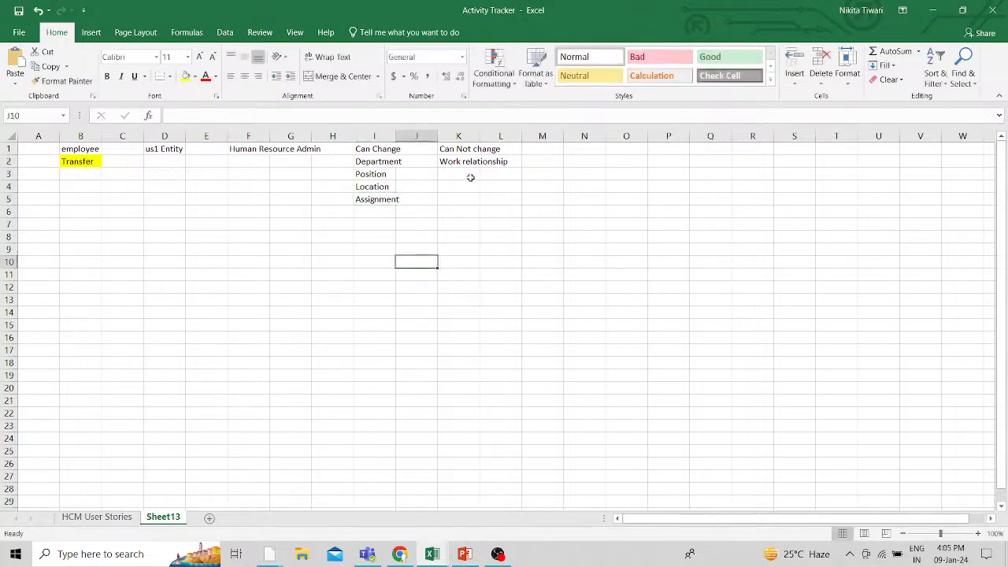
Step: Enter "Global Transfer" in cell B9 and widen column B to fit the text
{"action": "left_click", "coordinate": [81, 252]}
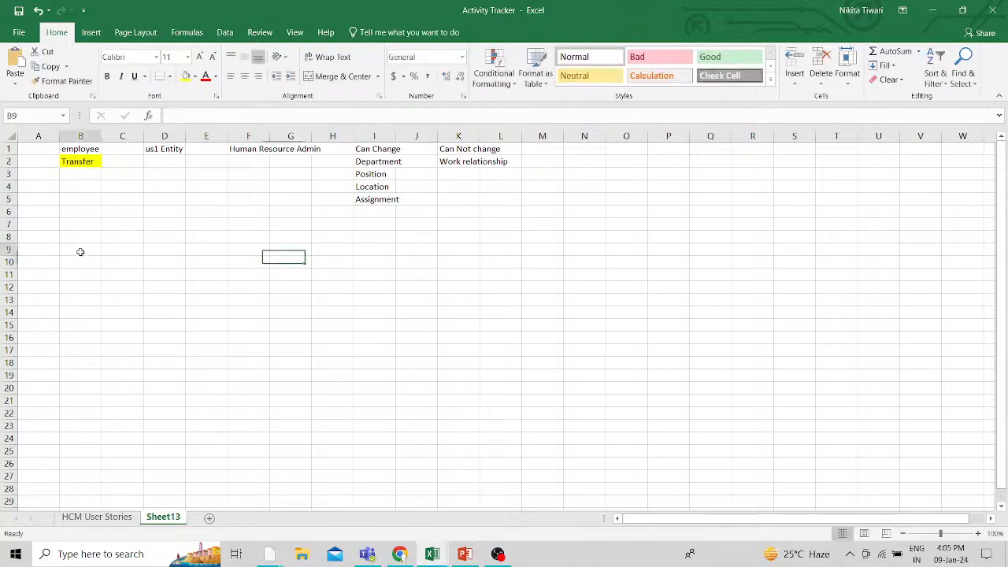
{"action": "type", "text": "Glob"}
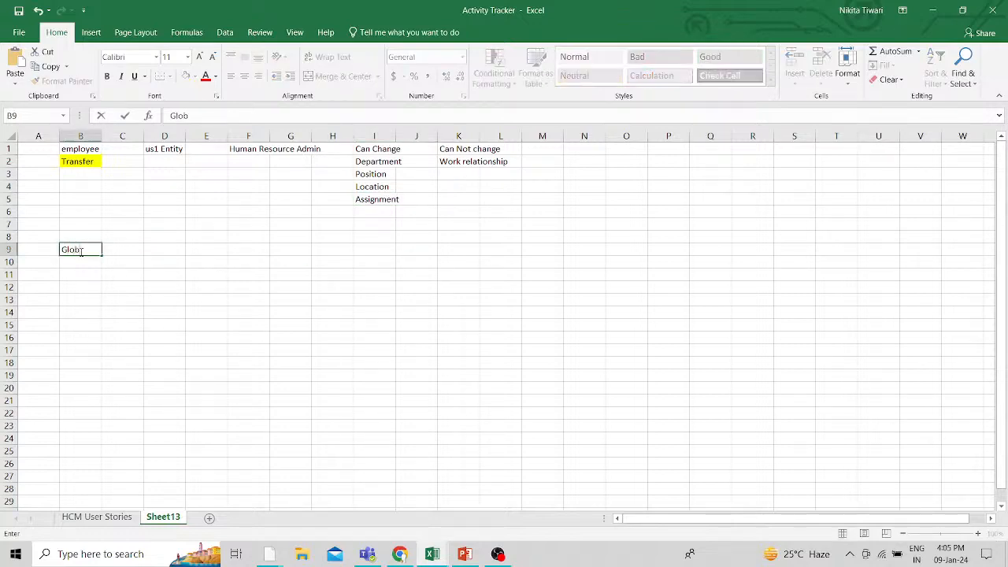
{"action": "type", "text": "al Transfer"}
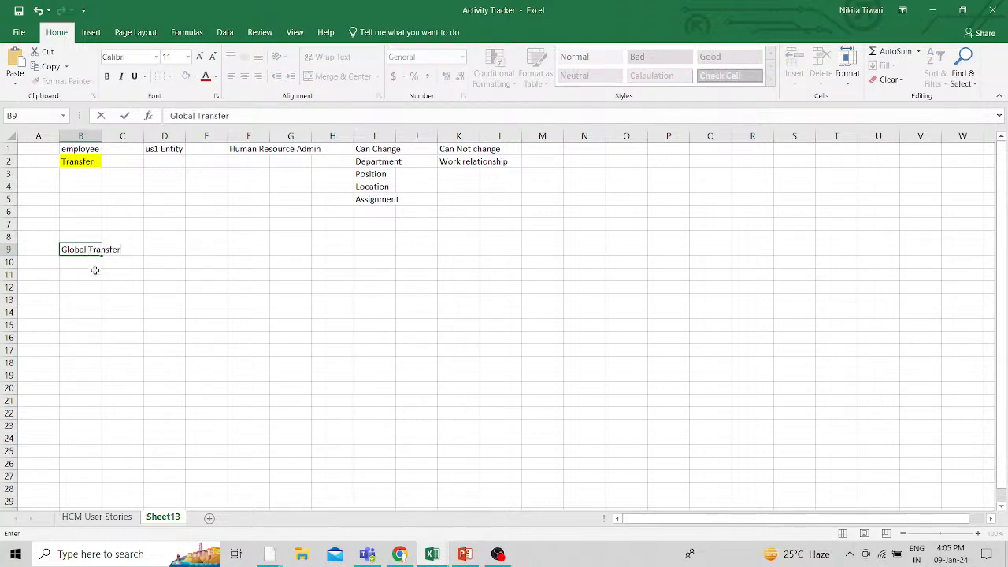
{"action": "left_click", "coordinate": [95, 273]}
{"action": "left_click_drag", "start_coordinate": [100, 134], "coordinate": [122, 134]}
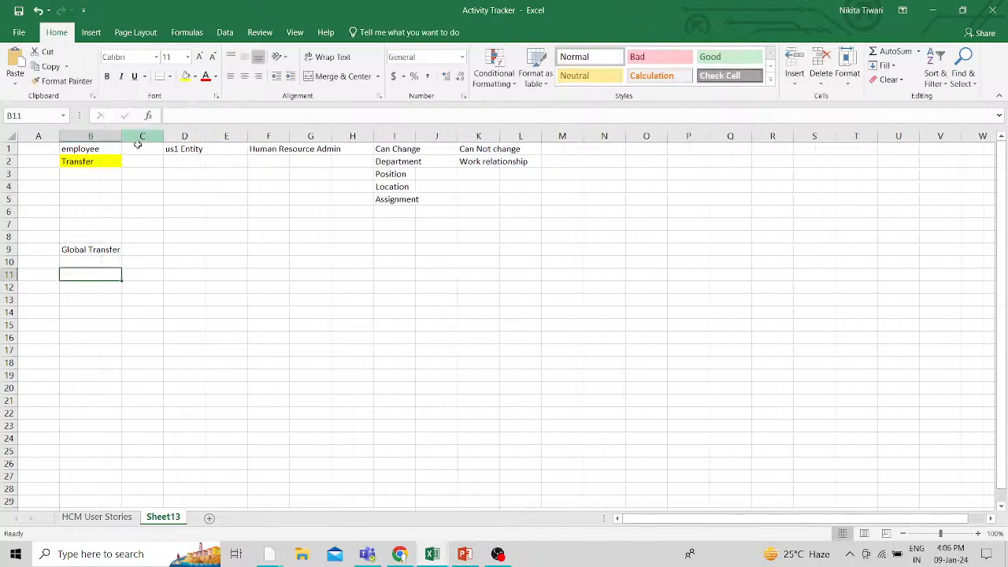
Step: Enter "UK Legal entity" in cell D9 and widen column D slightly
{"action": "left_click", "coordinate": [189, 249]}
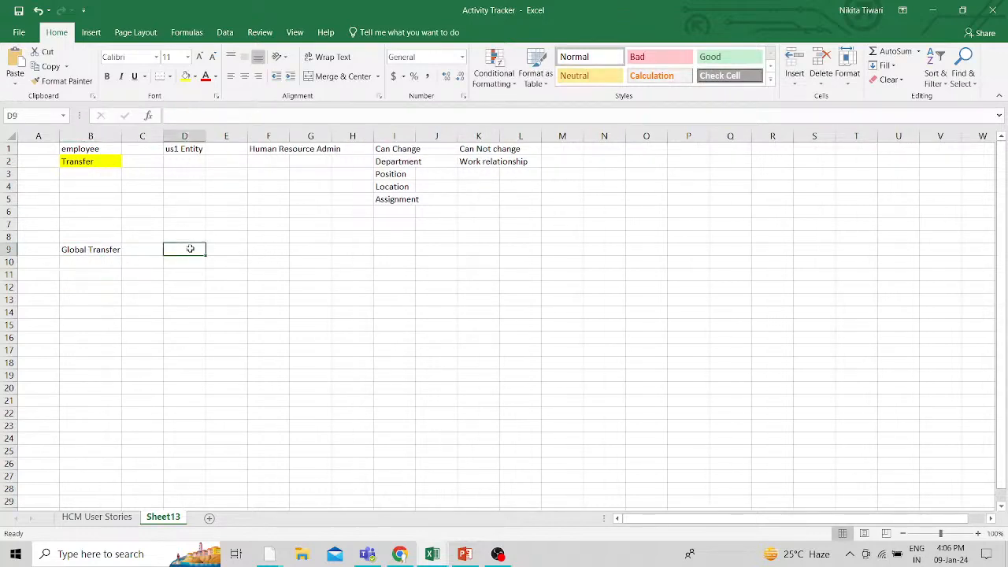
{"action": "type", "text": "UK"}
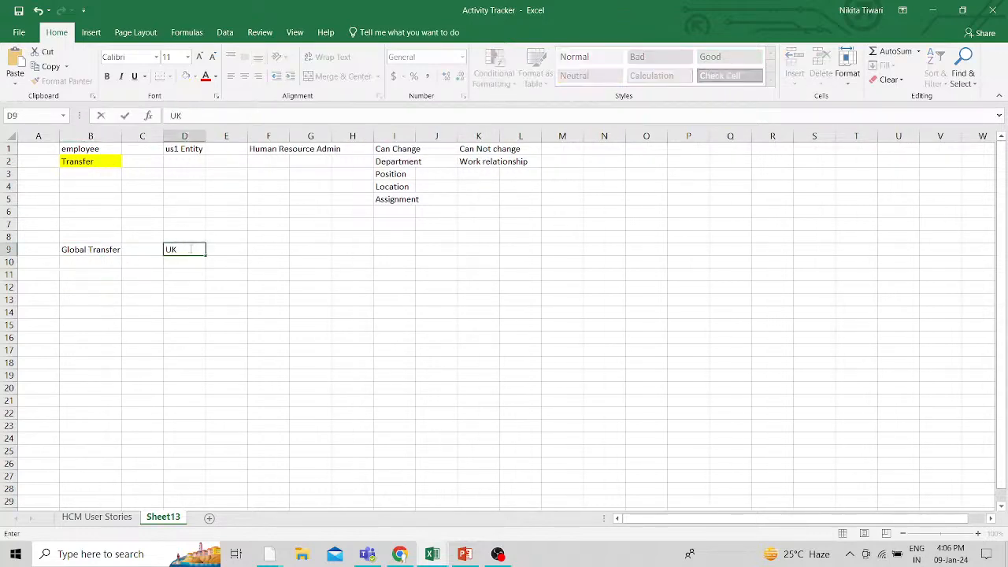
{"action": "type", "text": " Legal"}
{"action": "type", "text": " tit"}
{"action": "key", "text": "BackSpace"}
{"action": "key", "text": "BackSpace"}
{"action": "key", "text": "BackSpace"}
{"action": "key", "text": "BackSpace"}
{"action": "type", "text": "entity"}
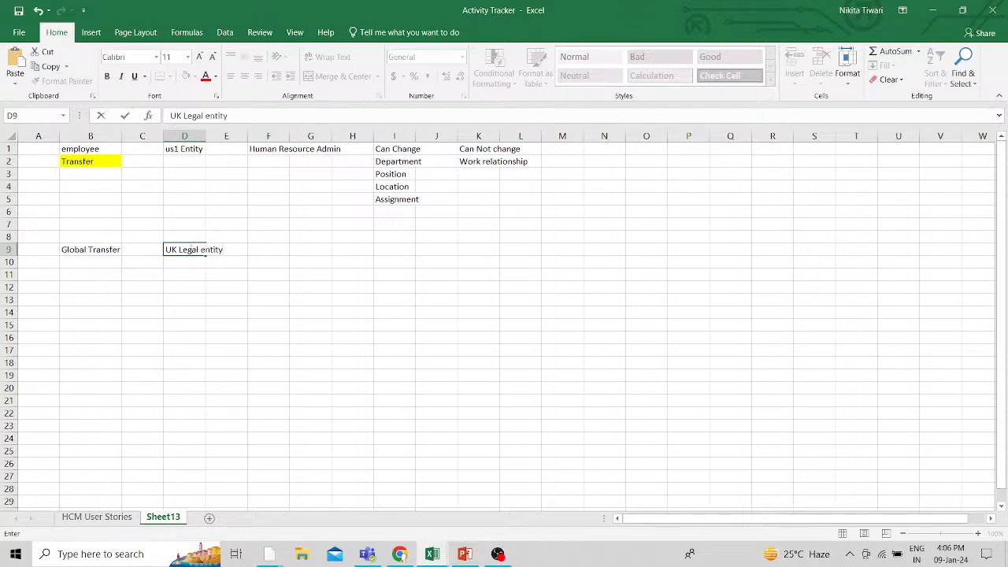
{"action": "left_click", "coordinate": [212, 283]}
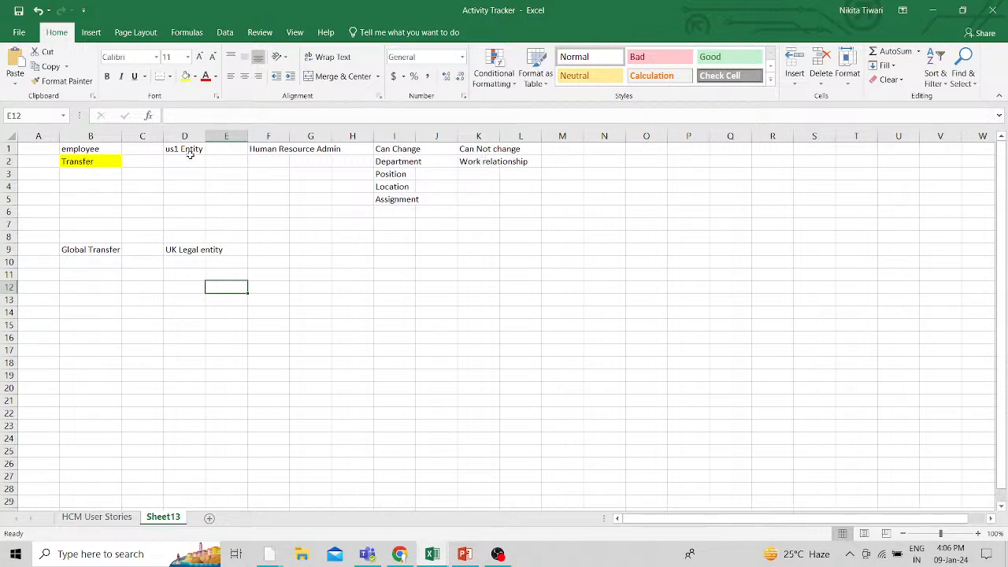
{"action": "left_click_drag", "start_coordinate": [206, 135], "coordinate": [217, 136]}
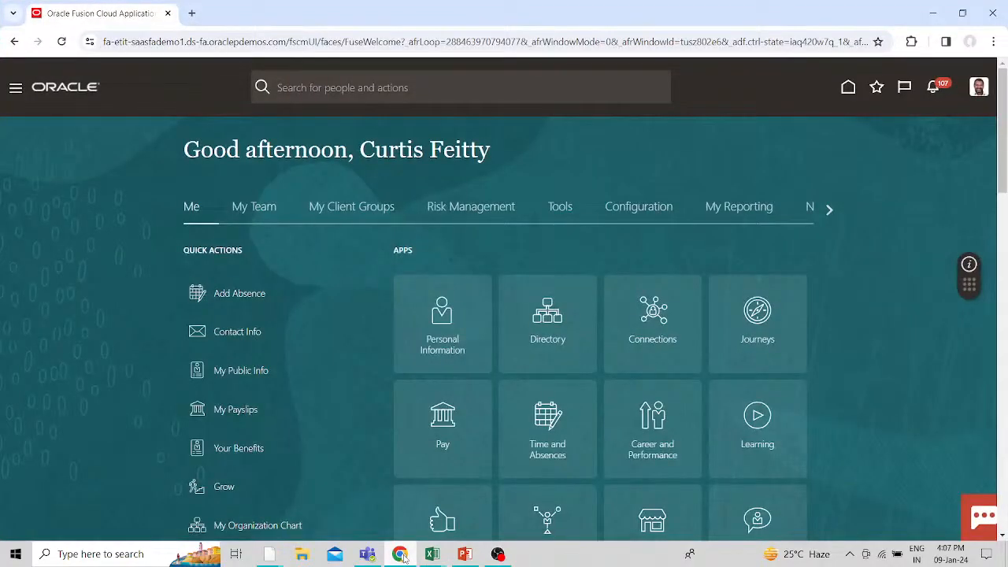
Step: Open Person Management from the client groups apps and search for the employee by person number
{"action": "left_click", "coordinate": [378, 211]}
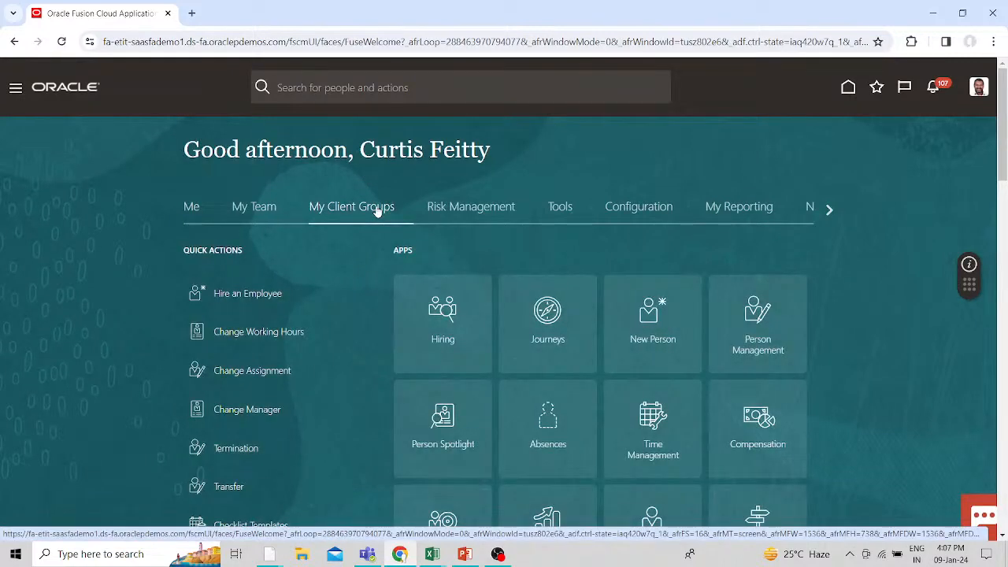
{"action": "left_click", "coordinate": [748, 319]}
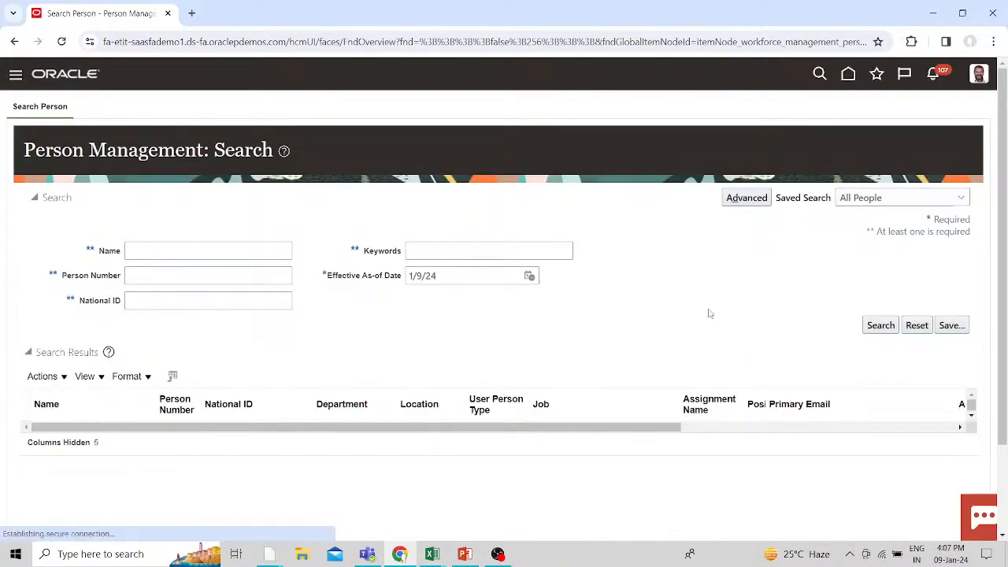
{"action": "left_click", "coordinate": [205, 270]}
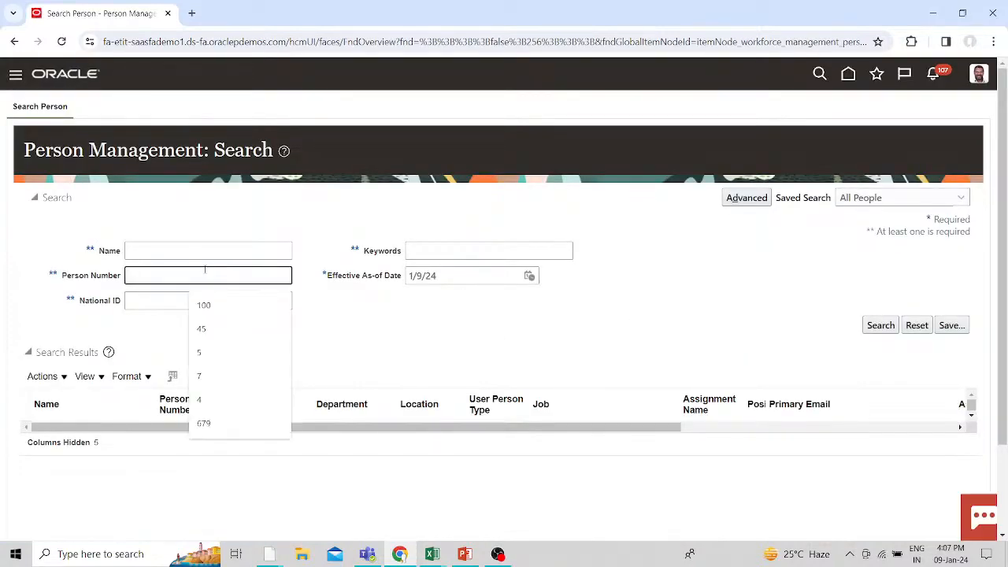
{"action": "left_click", "coordinate": [204, 329]}
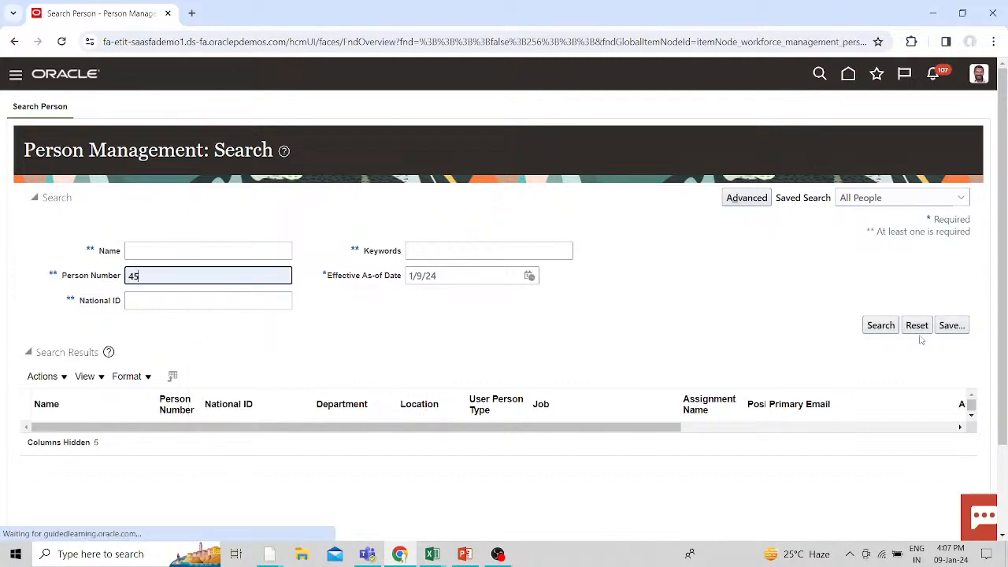
{"action": "left_click", "coordinate": [884, 329]}
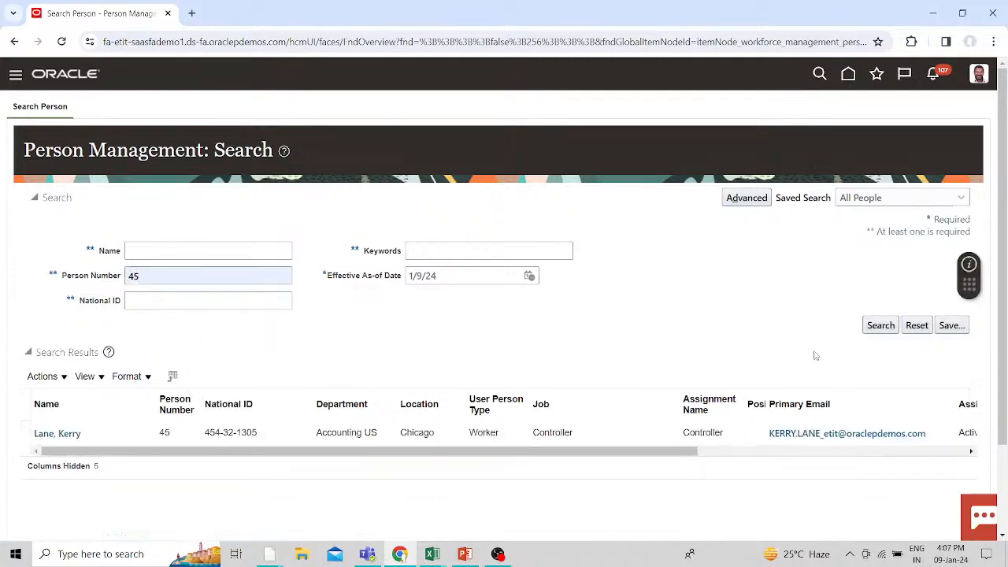
Step: Open the found employee's employment record and review the work relationship, assignment and job details
{"action": "left_click", "coordinate": [73, 437]}
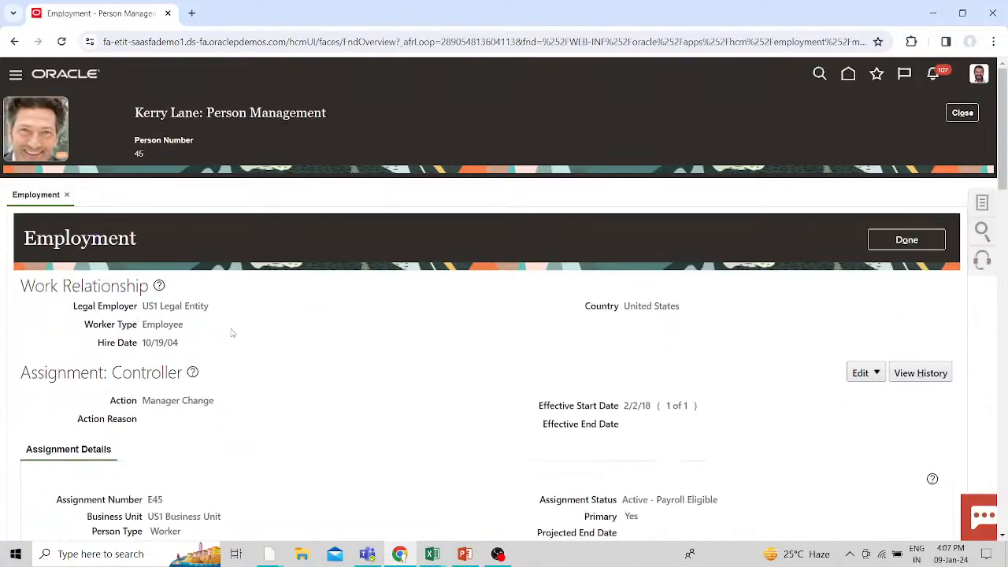
{"action": "scroll", "coordinate": [249, 359], "scroll_direction": "down", "scroll_amount": 3}
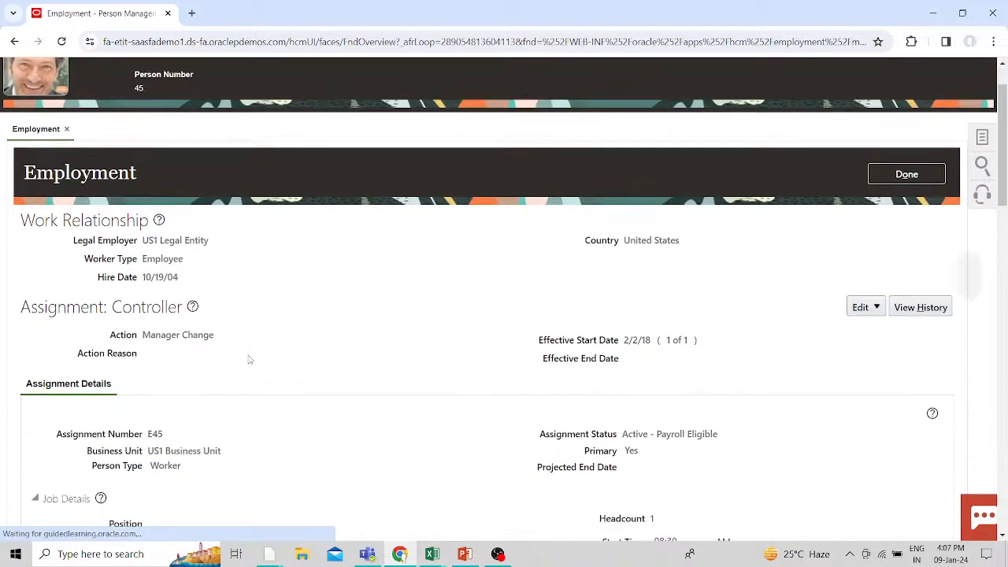
{"action": "scroll", "coordinate": [249, 359], "scroll_direction": "down", "scroll_amount": 1}
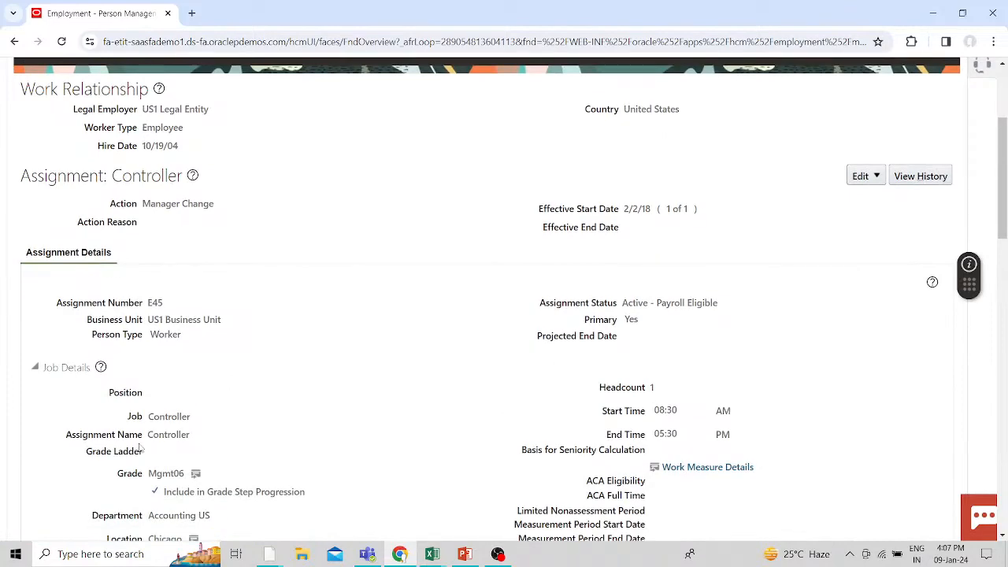
{"action": "scroll", "coordinate": [175, 441], "scroll_direction": "down", "scroll_amount": 2}
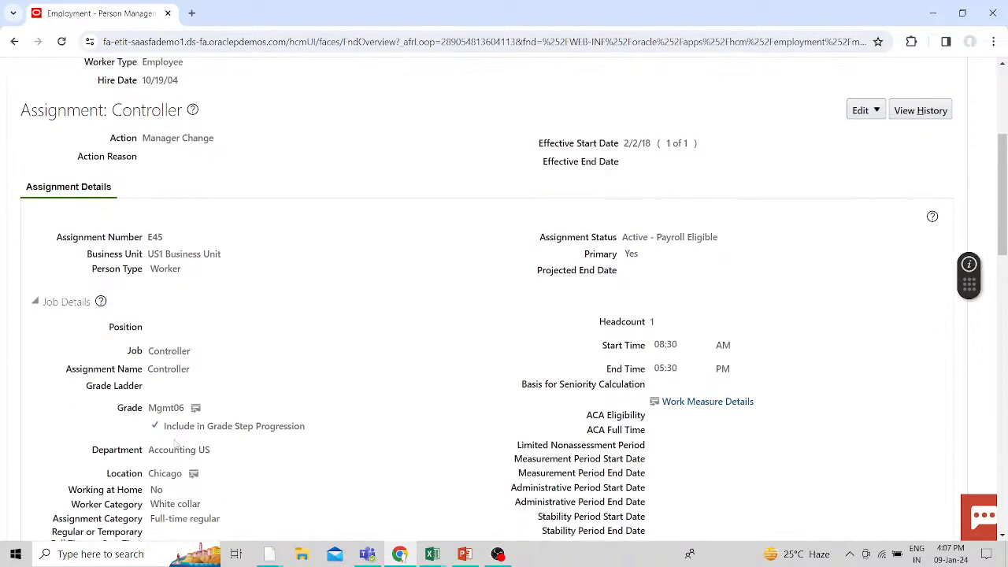
{"action": "scroll", "coordinate": [175, 443], "scroll_direction": "up", "scroll_amount": 5}
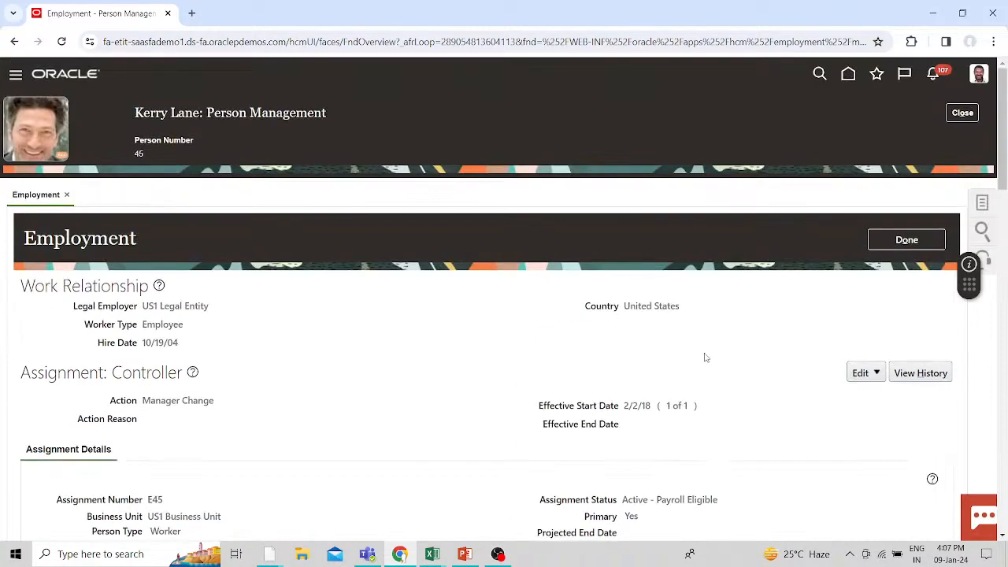
Step: Start an update of the employee's assignment and choose Transfer as the action
{"action": "left_click", "coordinate": [878, 375]}
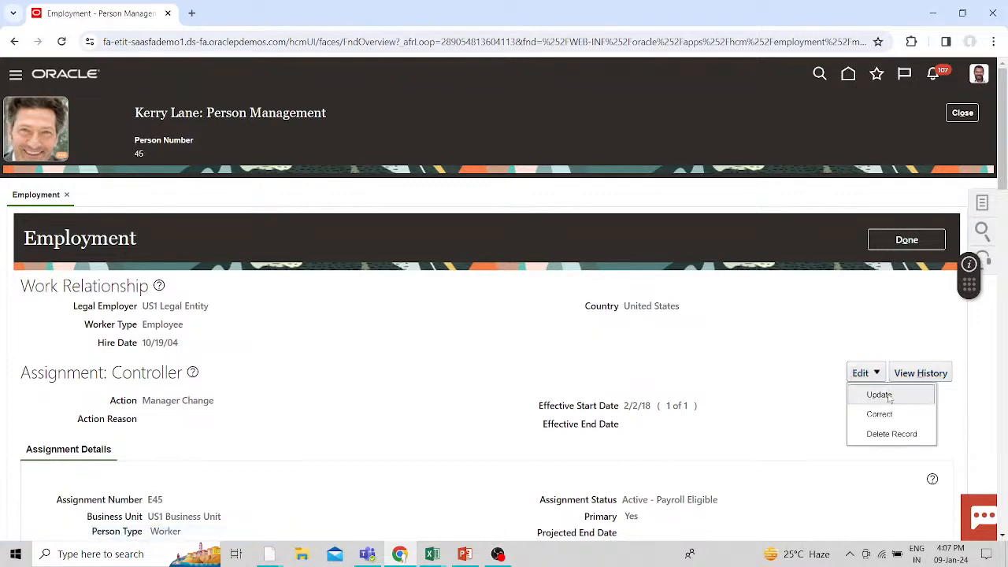
{"action": "left_click", "coordinate": [878, 394]}
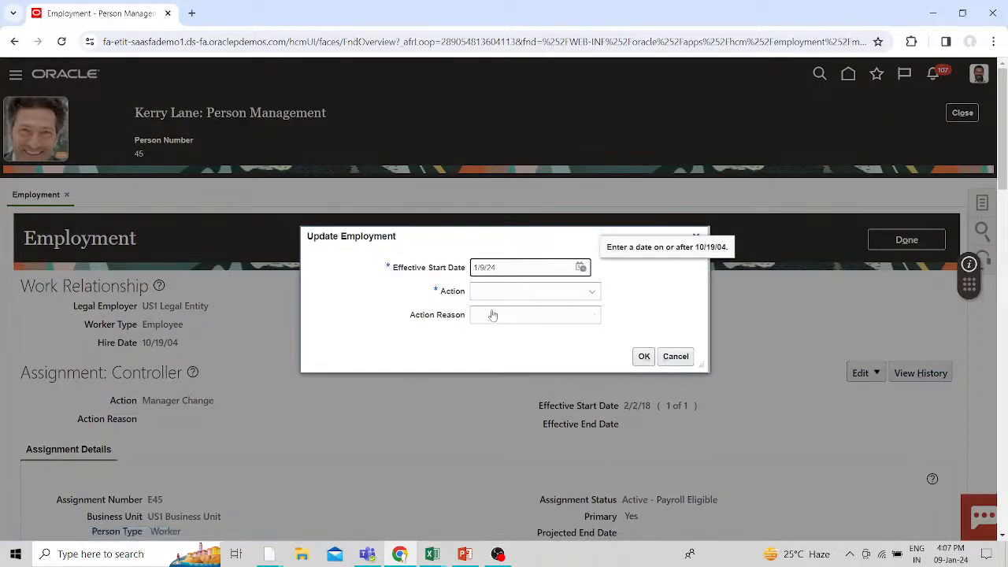
{"action": "left_click", "coordinate": [582, 295]}
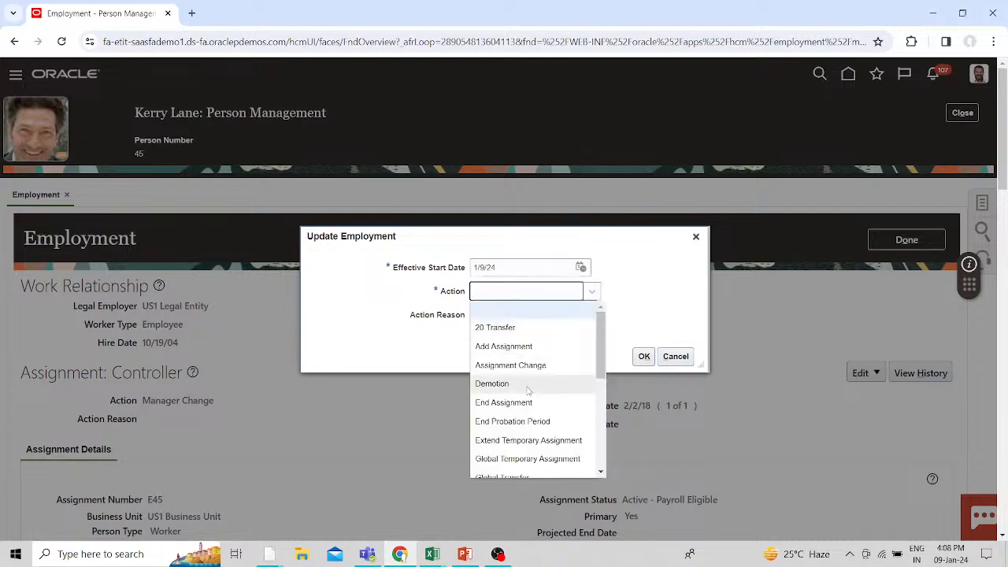
{"action": "scroll", "coordinate": [527, 390], "scroll_direction": "down", "scroll_amount": 5}
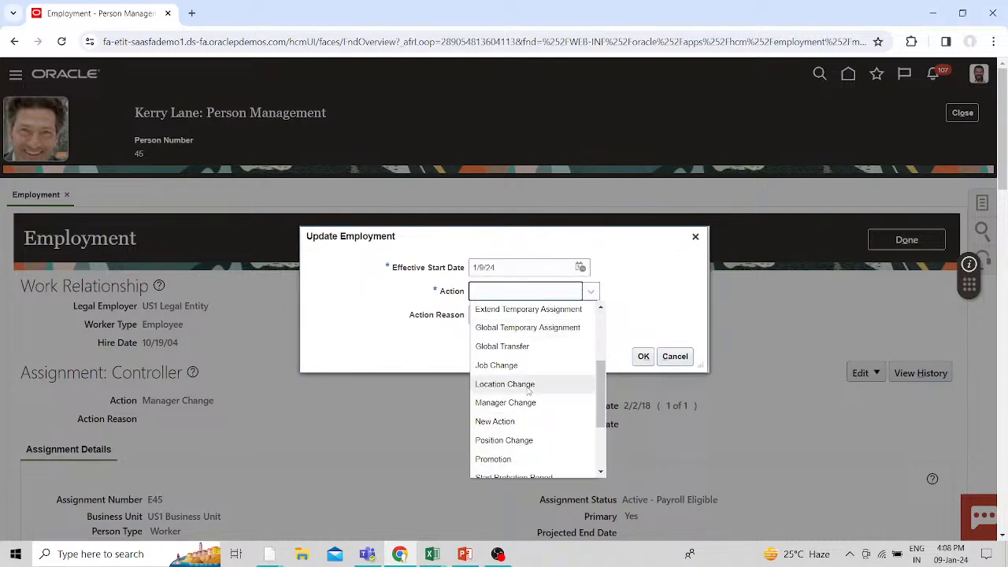
{"action": "scroll", "coordinate": [528, 391], "scroll_direction": "down", "scroll_amount": 3}
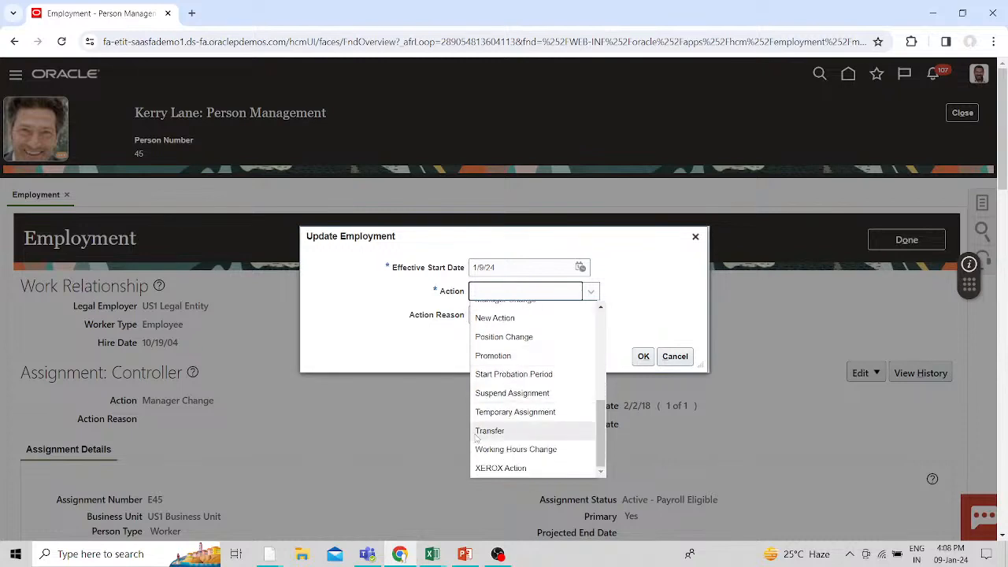
{"action": "scroll", "coordinate": [486, 431], "scroll_direction": "down", "scroll_amount": 1}
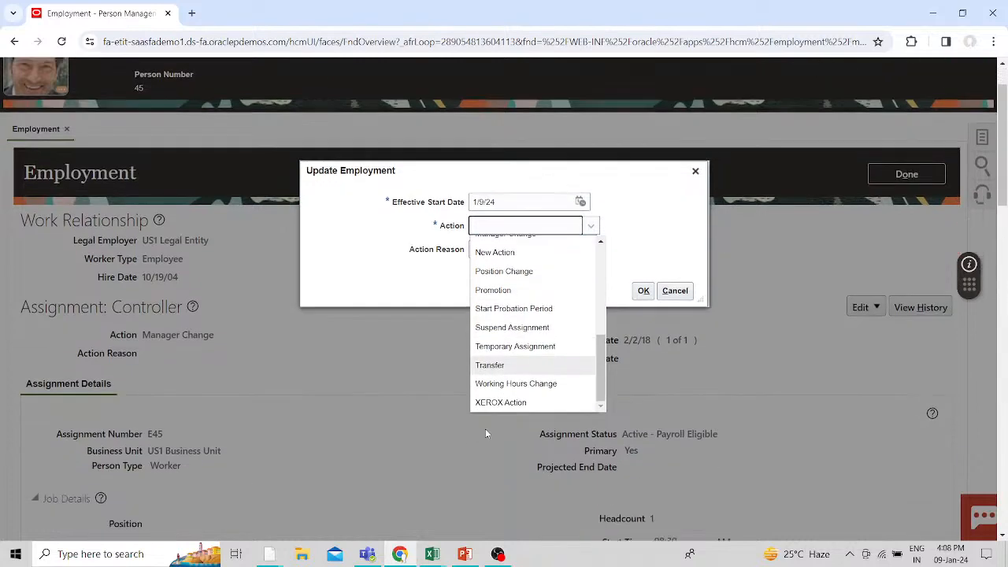
{"action": "scroll", "coordinate": [502, 376], "scroll_direction": "up", "scroll_amount": 3}
{"action": "scroll", "coordinate": [503, 375], "scroll_direction": "up", "scroll_amount": 3}
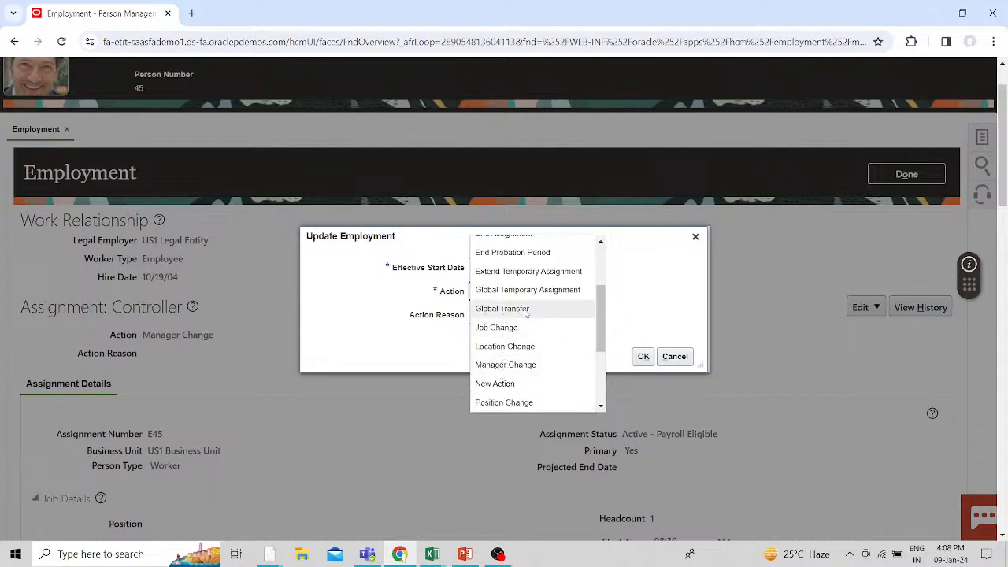
{"action": "scroll", "coordinate": [513, 363], "scroll_direction": "down", "scroll_amount": 3}
{"action": "left_click", "coordinate": [513, 365]}
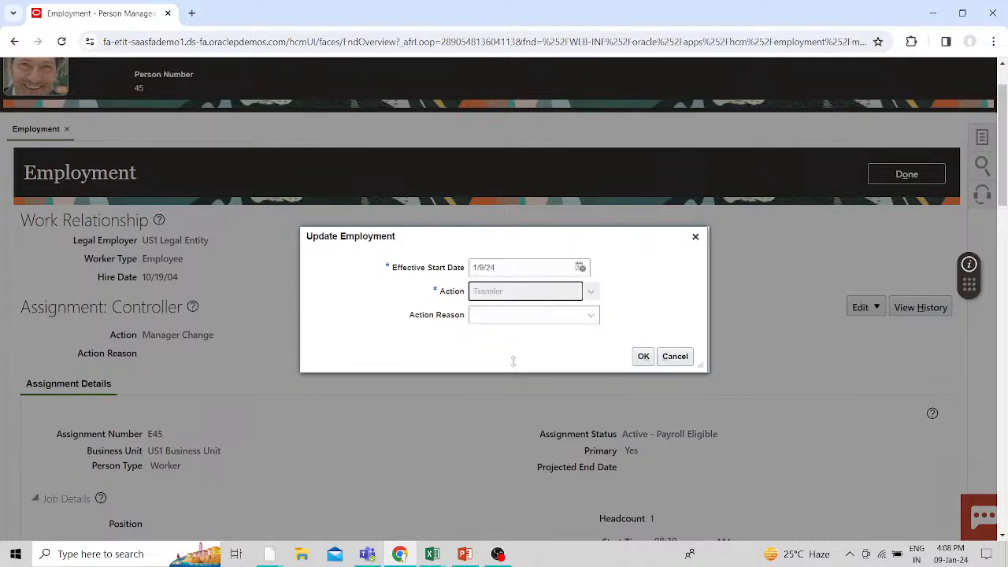
Step: Set the transfer's action reason to Location Change and confirm the employment update
{"action": "left_click", "coordinate": [540, 315]}
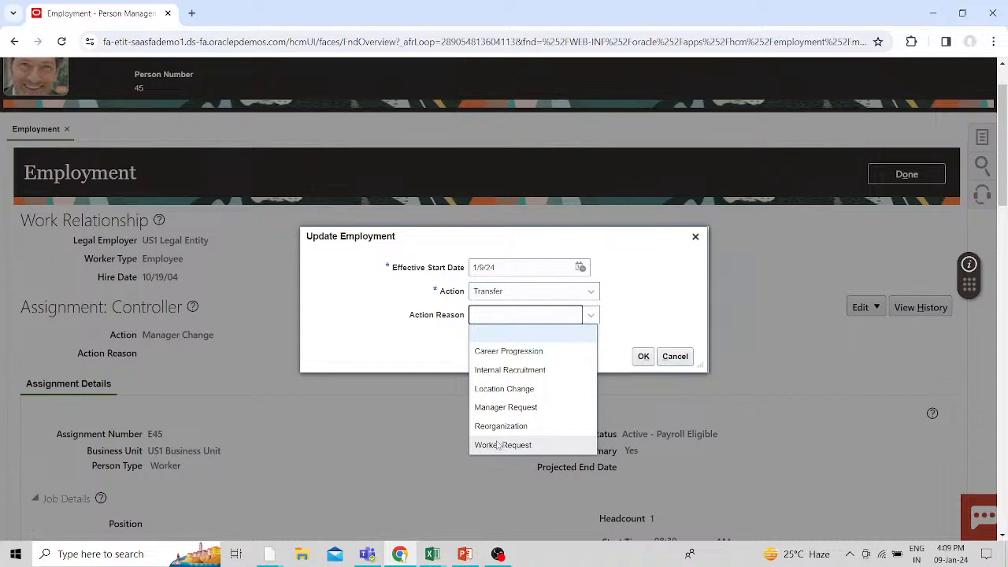
{"action": "left_click", "coordinate": [499, 389]}
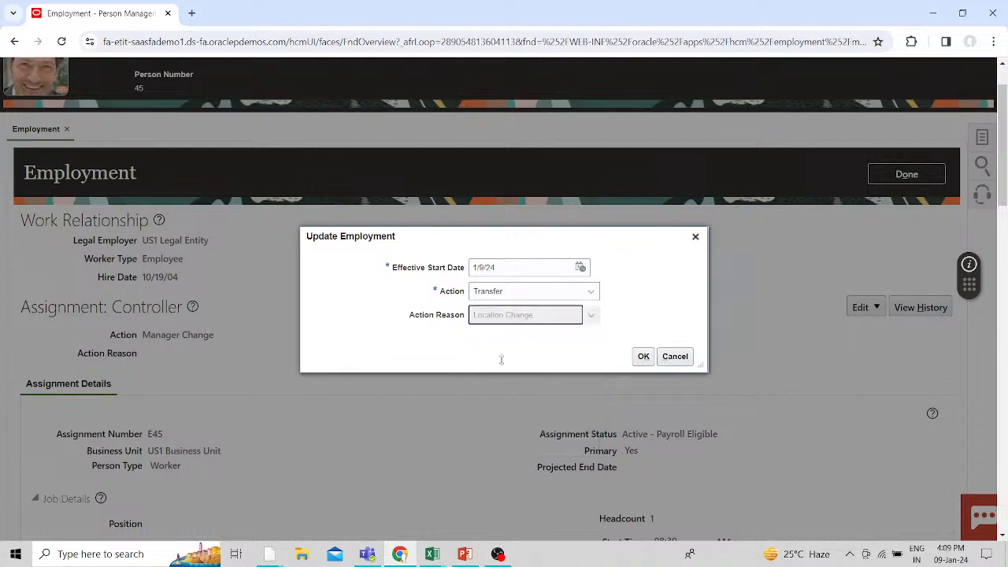
{"action": "left_click", "coordinate": [644, 356]}
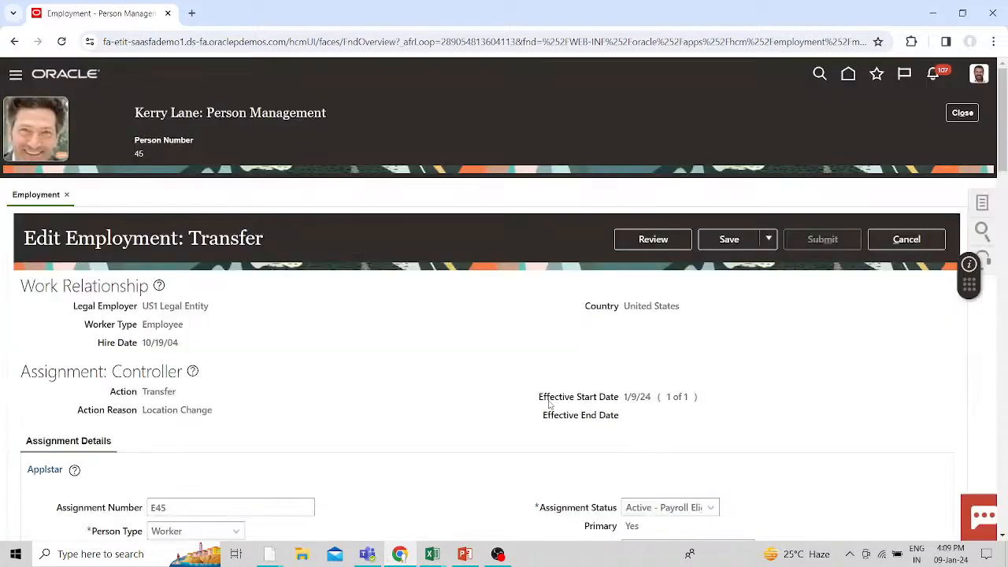
Step: Search the locations for "Atl" and set the assignment's location to Atlanta in the job details
{"action": "scroll", "coordinate": [549, 404], "scroll_direction": "down", "scroll_amount": 3}
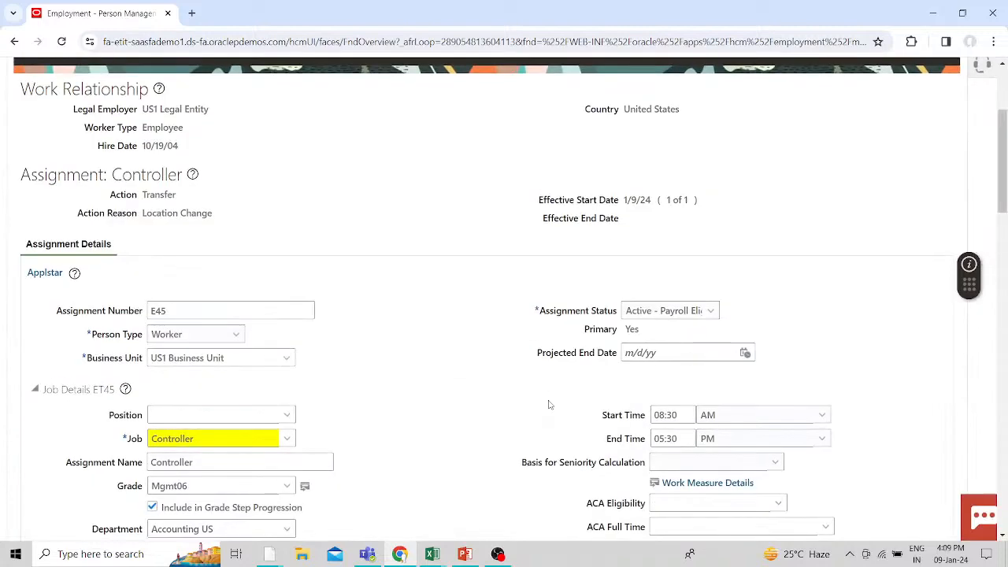
{"action": "scroll", "coordinate": [549, 405], "scroll_direction": "down", "scroll_amount": 2}
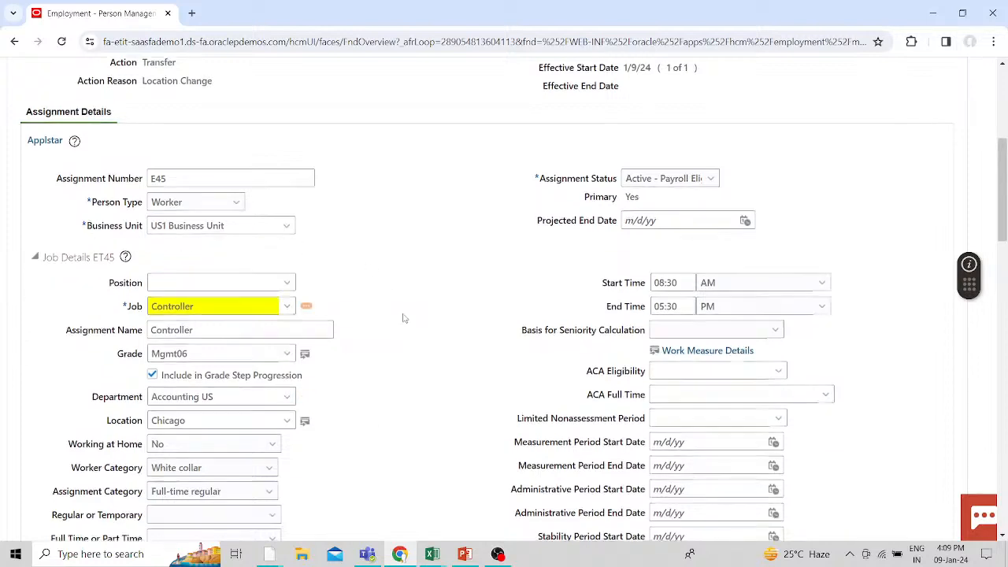
{"action": "scroll", "coordinate": [403, 318], "scroll_direction": "down", "scroll_amount": 2}
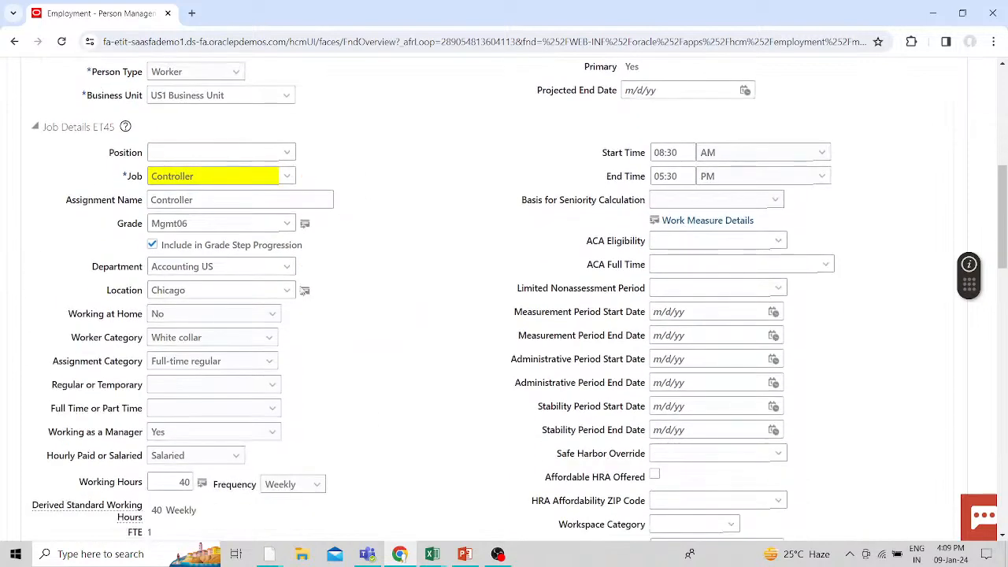
{"action": "left_click", "coordinate": [287, 290]}
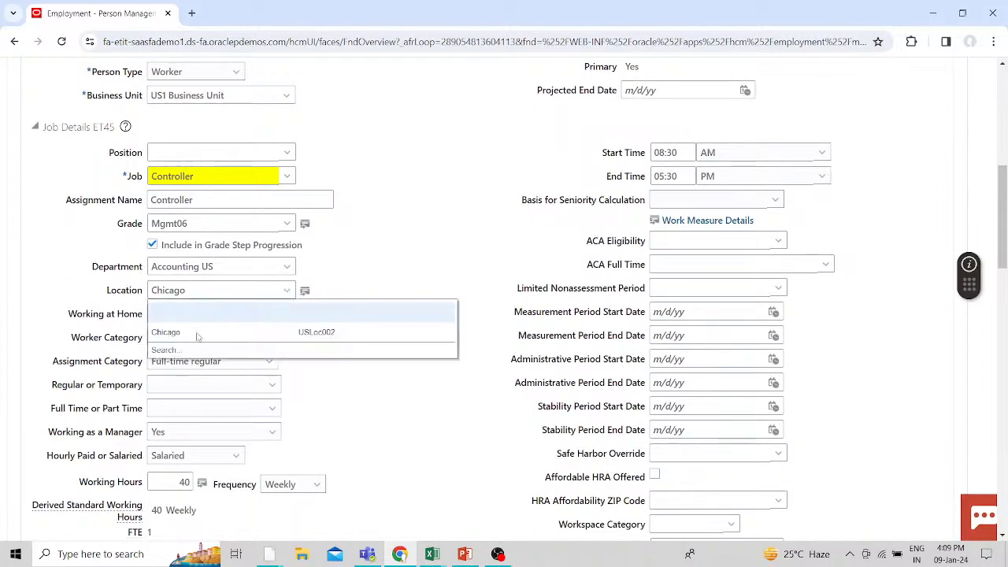
{"action": "left_click", "coordinate": [161, 349]}
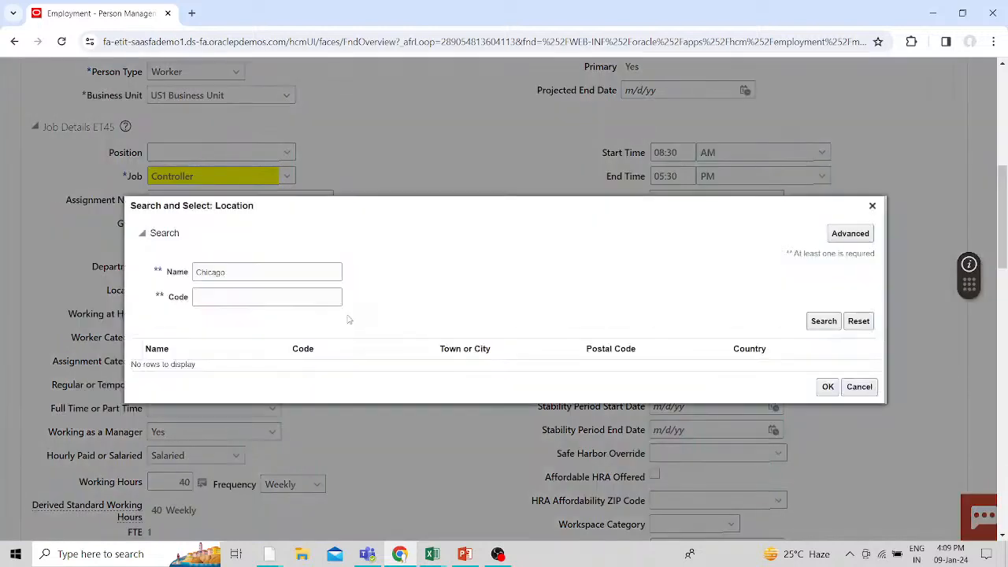
{"action": "left_click", "coordinate": [274, 273]}
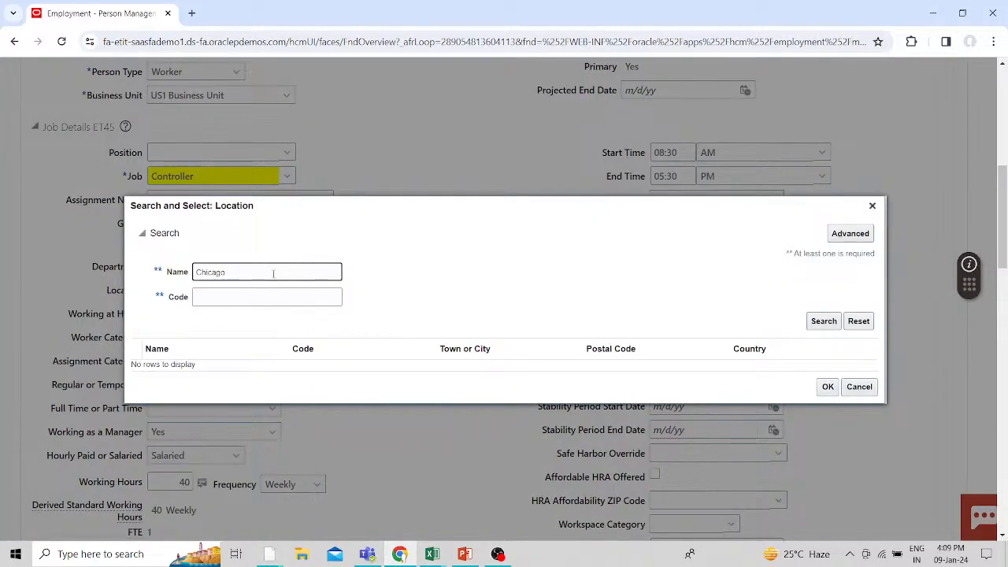
{"action": "key", "text": "BackSpace"}
{"action": "key", "text": "BackSpace"}
{"action": "key", "text": "BackSpace"}
{"action": "key", "text": "BackSpace"}
{"action": "key", "text": "BackSpace"}
{"action": "key", "text": "BackSpace"}
{"action": "key", "text": "BackSpace"}
{"action": "type", "text": "Atl"}
{"action": "key", "text": "Return"}
{"action": "left_click", "coordinate": [248, 367]}
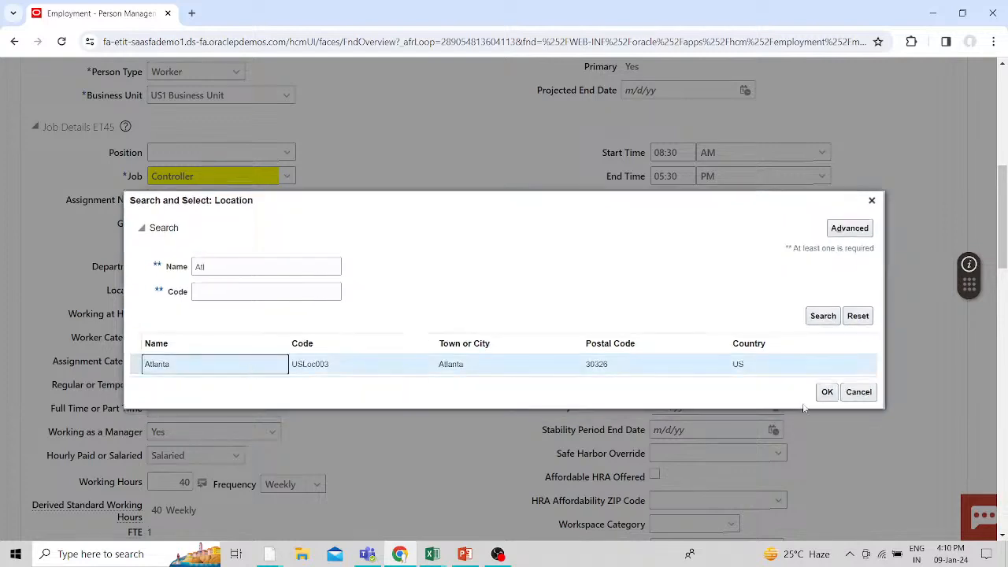
{"action": "left_click", "coordinate": [826, 391]}
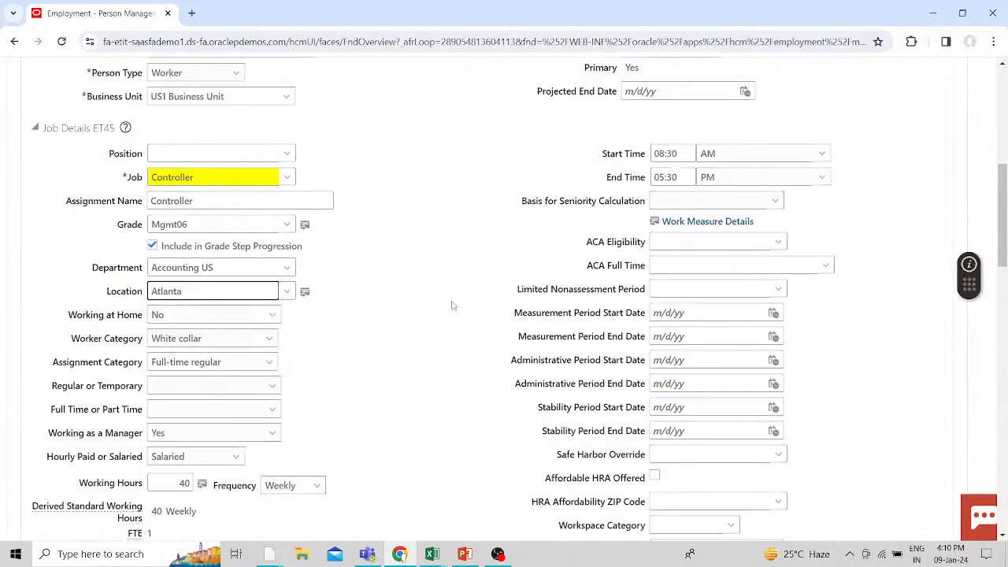
Step: Bring up the transfer's review page, accepting the Roles dialog, and check the proposed values through Location Information
{"action": "scroll", "coordinate": [453, 306], "scroll_direction": "up", "scroll_amount": 6}
{"action": "scroll", "coordinate": [453, 306], "scroll_direction": "up", "scroll_amount": 1}
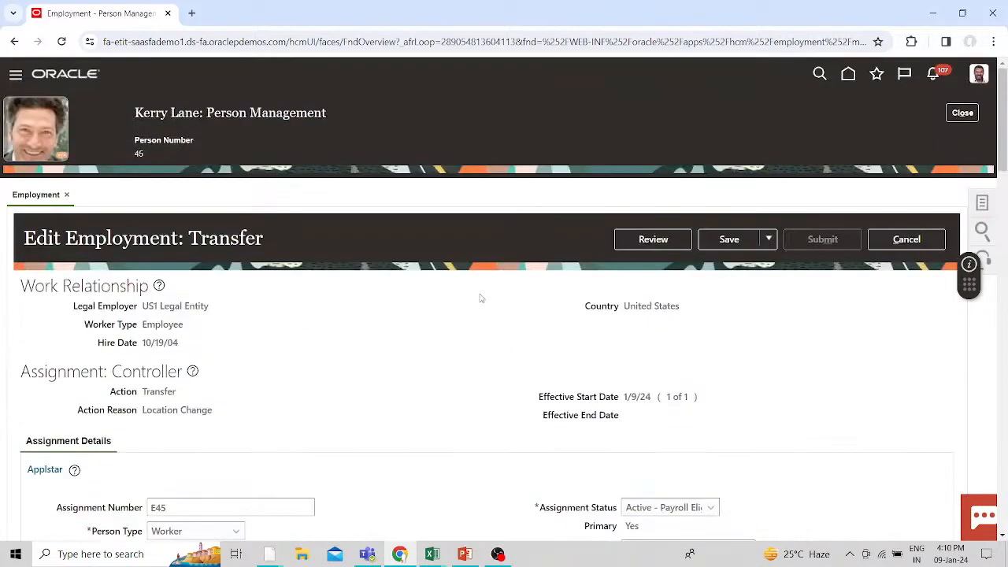
{"action": "left_click", "coordinate": [650, 239]}
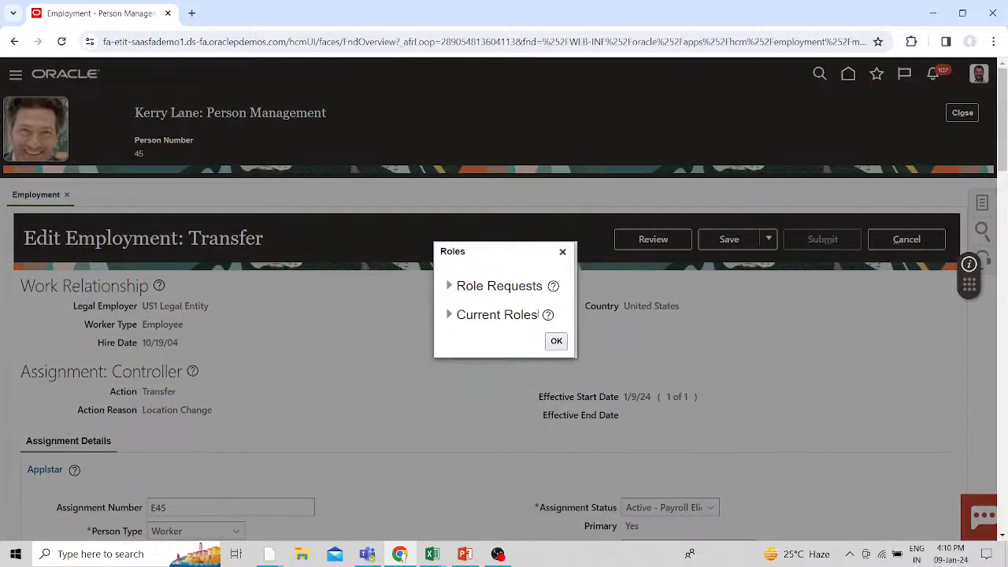
{"action": "left_click", "coordinate": [552, 344]}
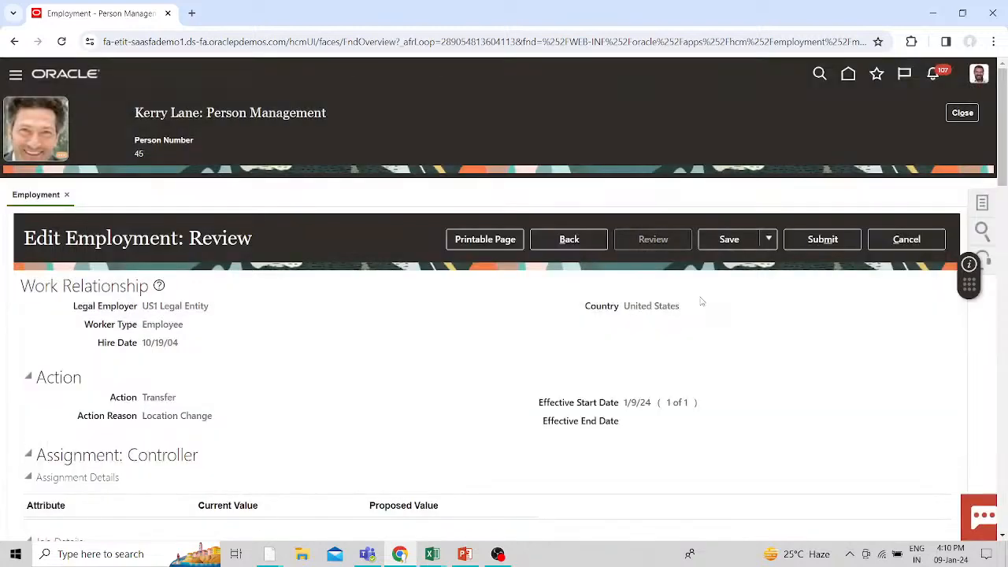
{"action": "scroll", "coordinate": [702, 302], "scroll_direction": "down", "scroll_amount": 5}
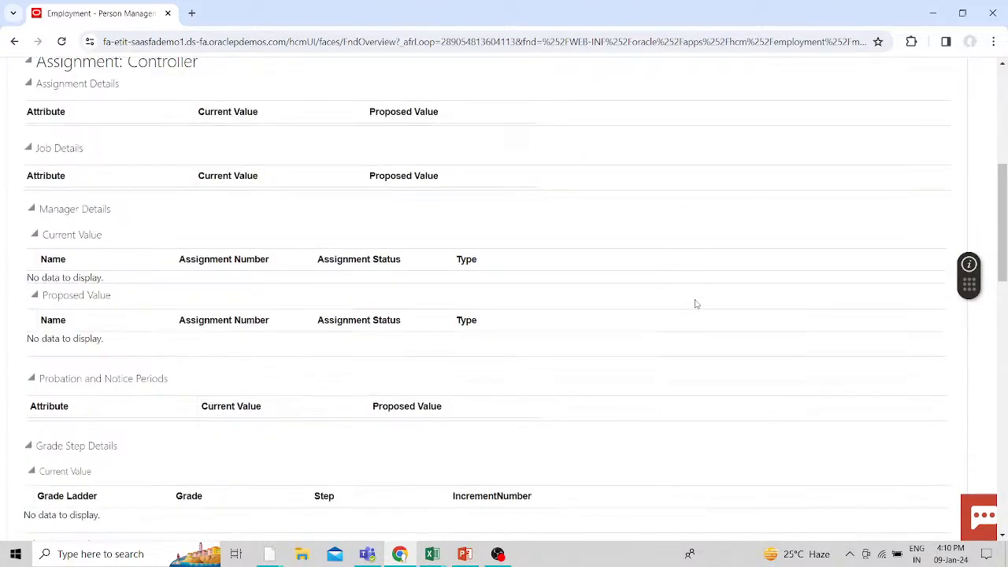
{"action": "scroll", "coordinate": [695, 304], "scroll_direction": "down", "scroll_amount": 2}
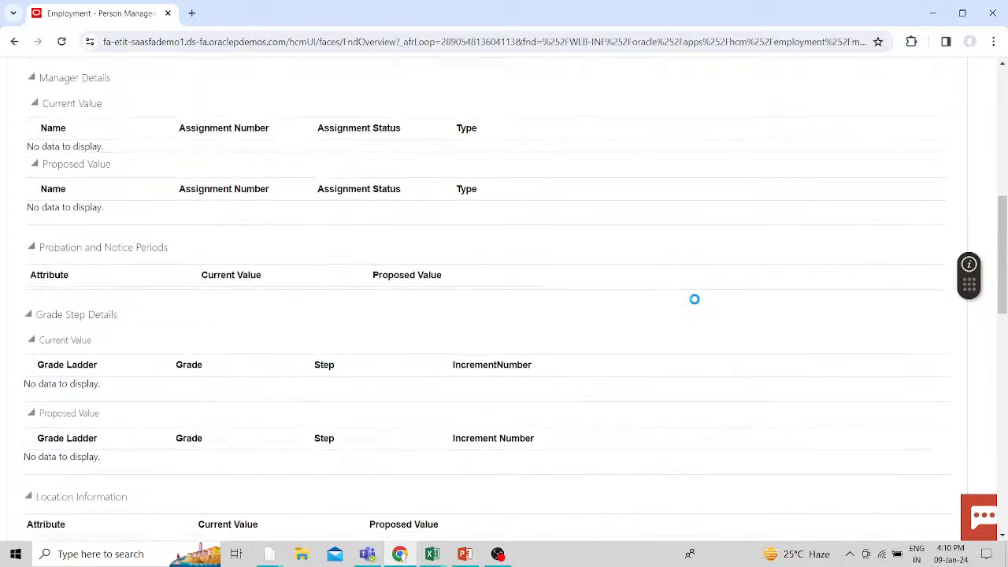
{"action": "scroll", "coordinate": [695, 300], "scroll_direction": "down", "scroll_amount": 2}
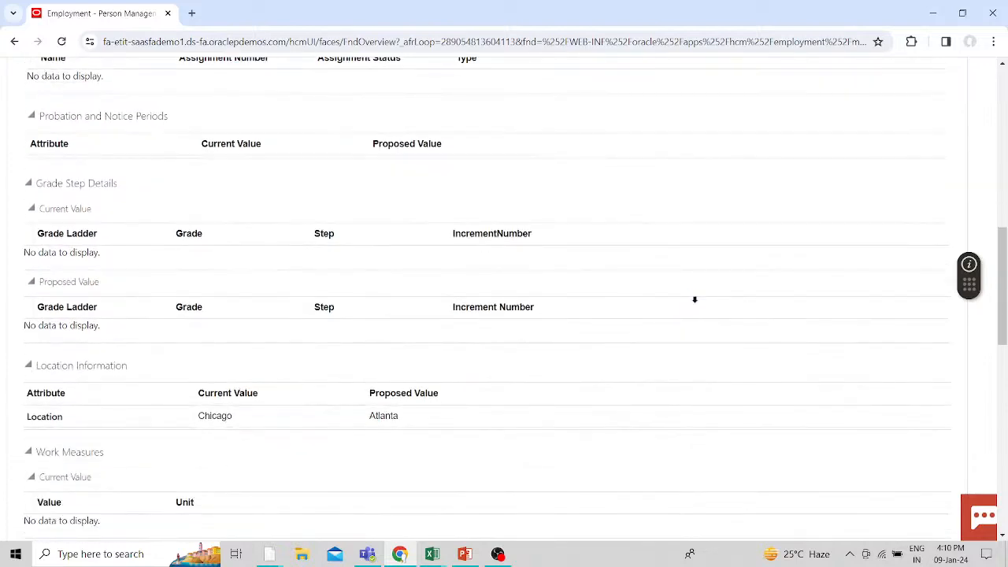
Step: Compare the current and proposed values around Location Information on the transfer's review page
{"action": "scroll", "coordinate": [695, 300], "scroll_direction": "down", "scroll_amount": 2}
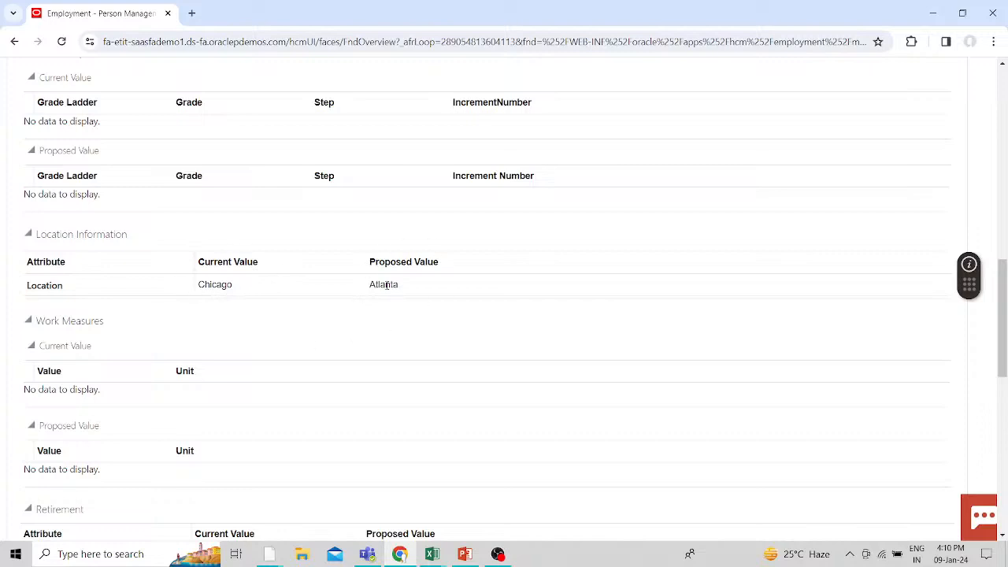
{"action": "scroll", "coordinate": [386, 289], "scroll_direction": "down", "scroll_amount": 1}
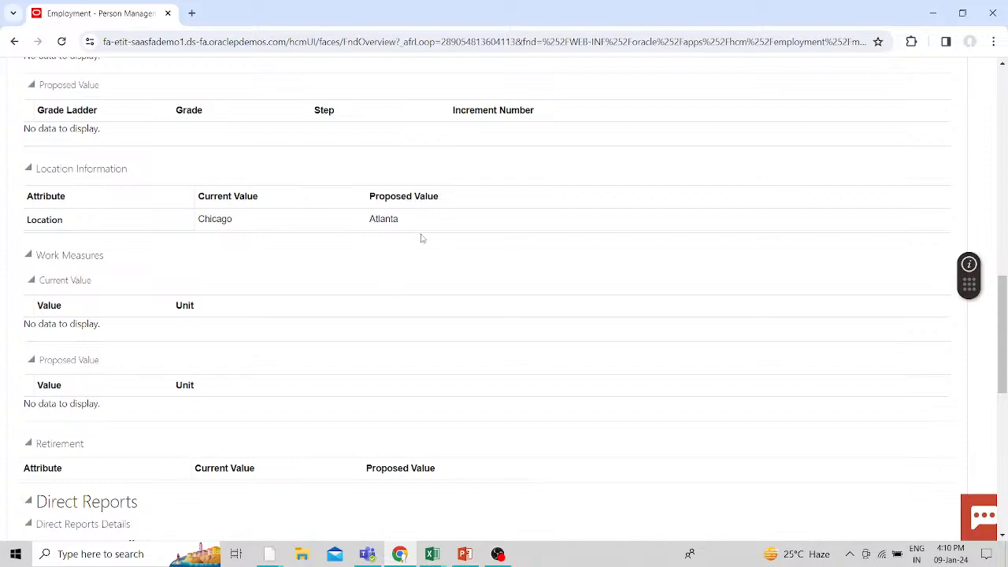
{"action": "scroll", "coordinate": [422, 236], "scroll_direction": "up", "scroll_amount": 2}
{"action": "scroll", "coordinate": [421, 236], "scroll_direction": "up", "scroll_amount": 1}
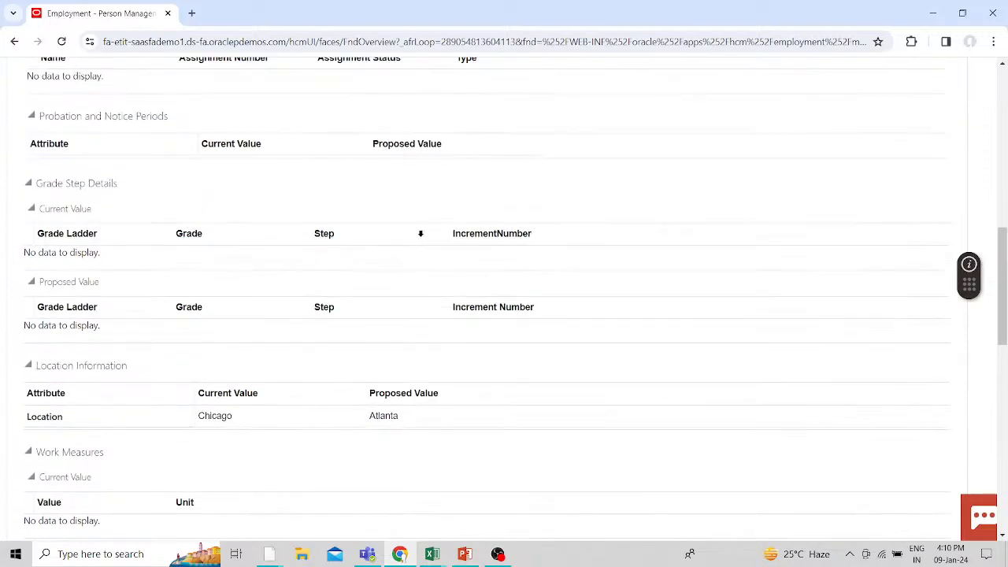
{"action": "scroll", "coordinate": [420, 233], "scroll_direction": "up", "scroll_amount": 1}
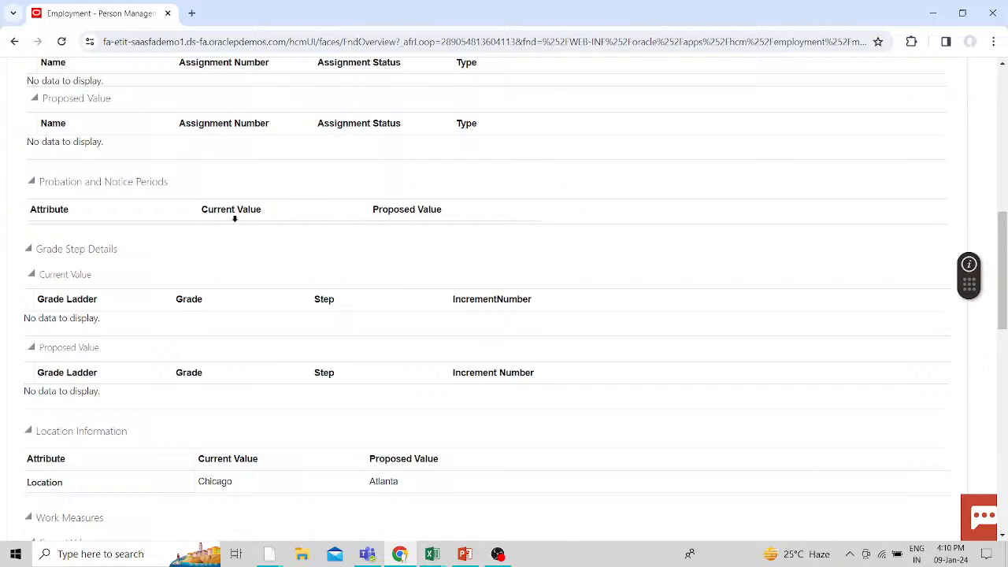
{"action": "scroll", "coordinate": [416, 223], "scroll_direction": "up", "scroll_amount": 5}
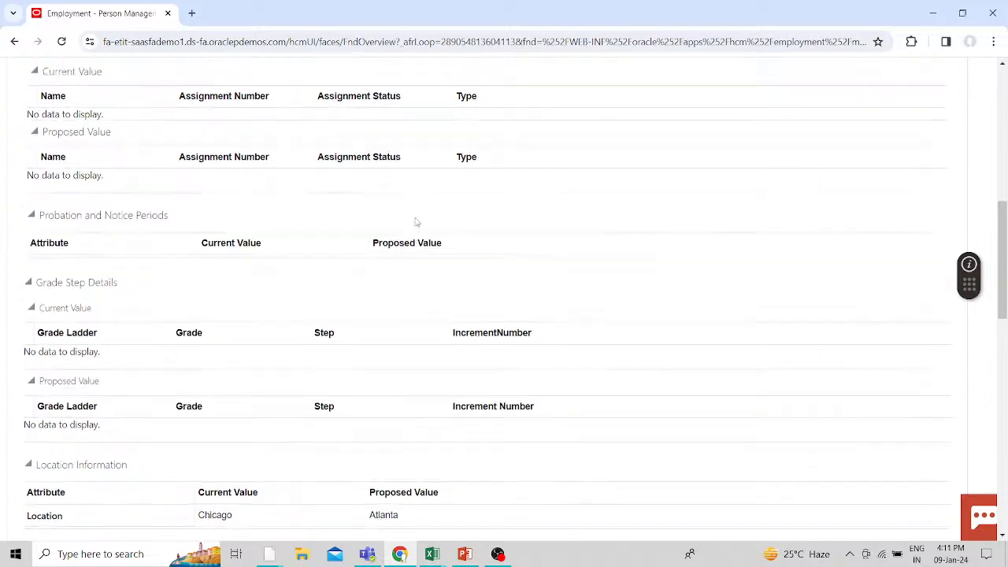
{"action": "scroll", "coordinate": [415, 223], "scroll_direction": "up", "scroll_amount": 4}
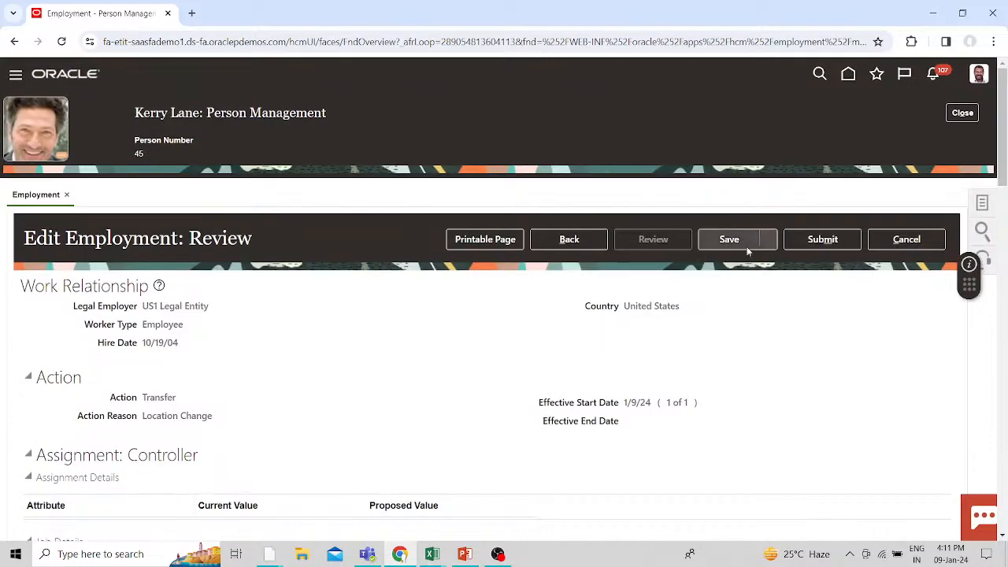
Step: Submit the transfer request, accept its confirmations, and check the location in the employee's updated job details
{"action": "left_click", "coordinate": [829, 243]}
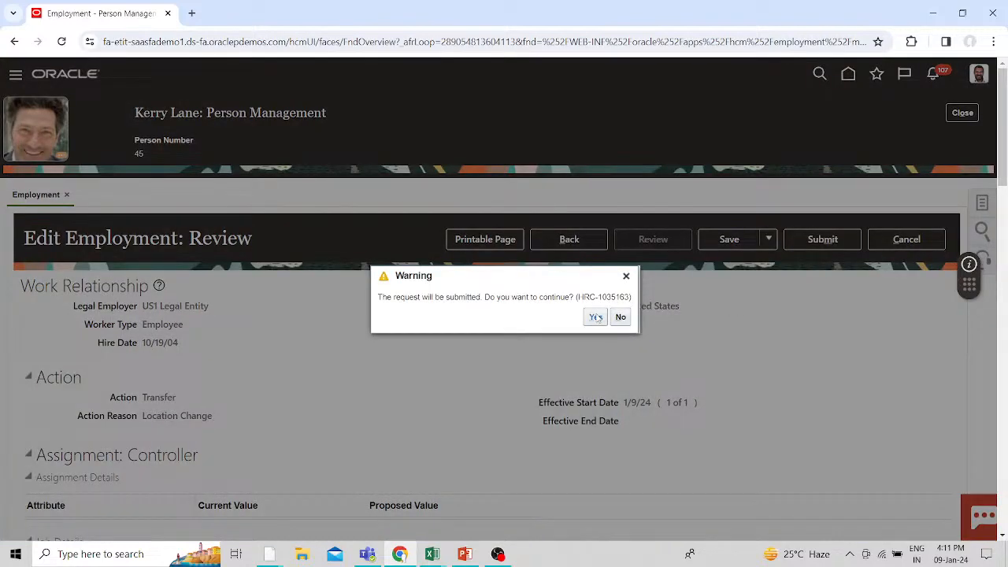
{"action": "left_click", "coordinate": [596, 318]}
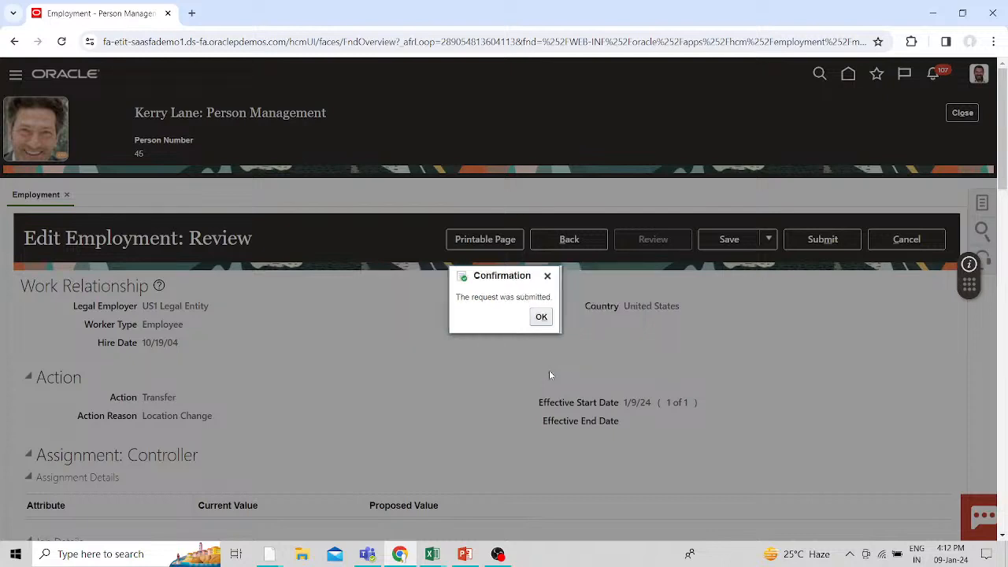
{"action": "left_click", "coordinate": [541, 317]}
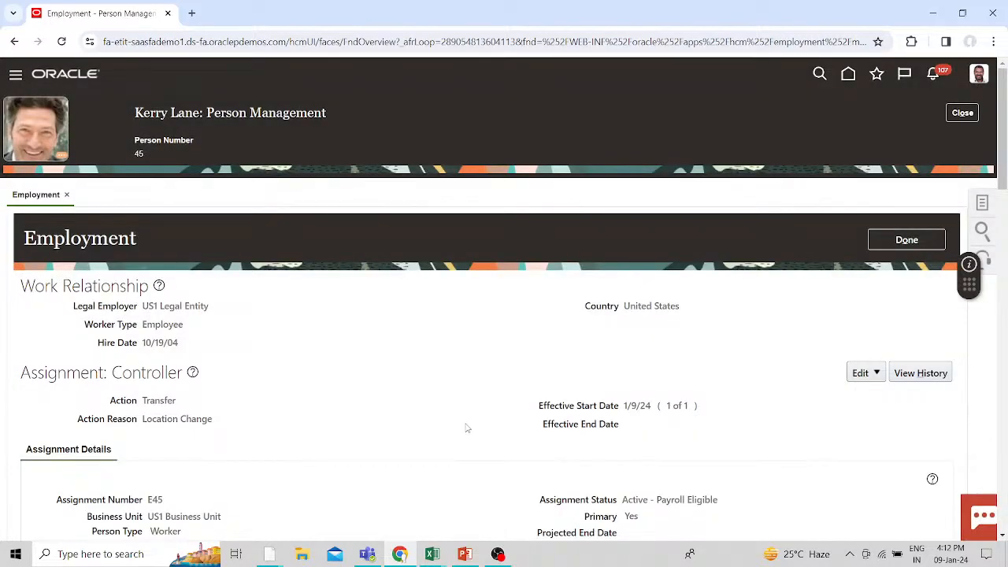
{"action": "scroll", "coordinate": [505, 403], "scroll_direction": "down", "scroll_amount": 5}
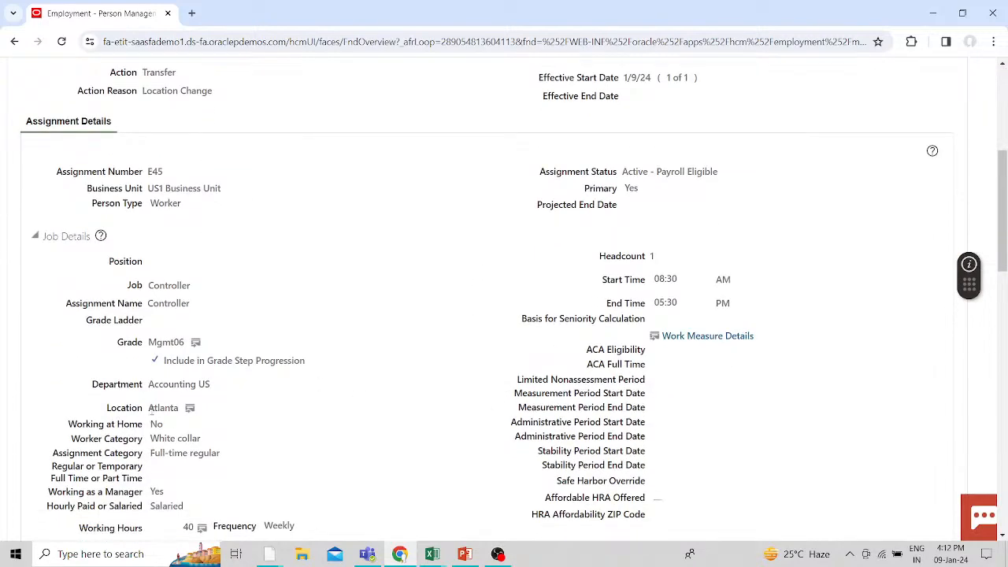
{"action": "scroll", "coordinate": [234, 419], "scroll_direction": "up", "scroll_amount": 5}
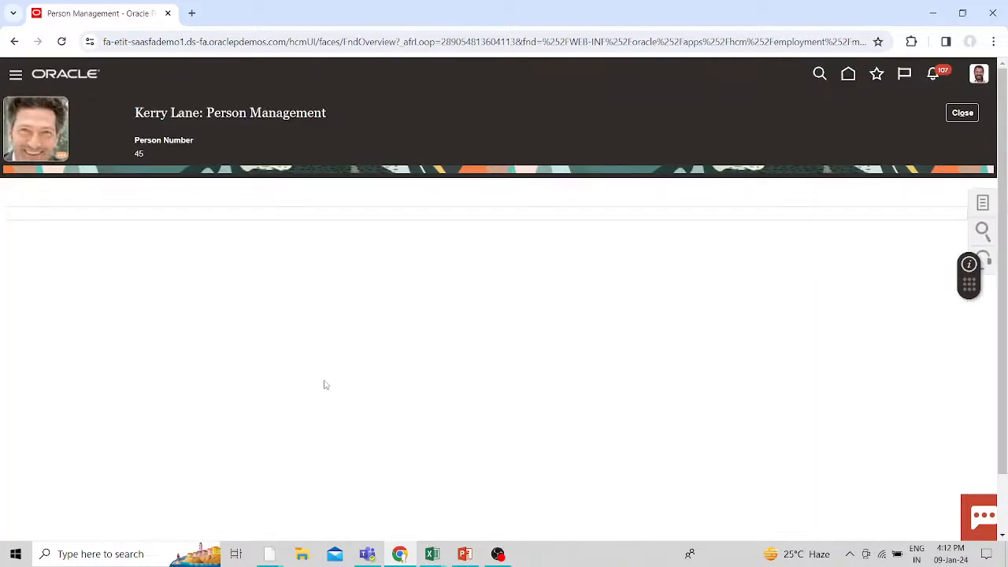
Step: Close this employee's record and search Person Management for another employee by person number
{"action": "left_click", "coordinate": [966, 114]}
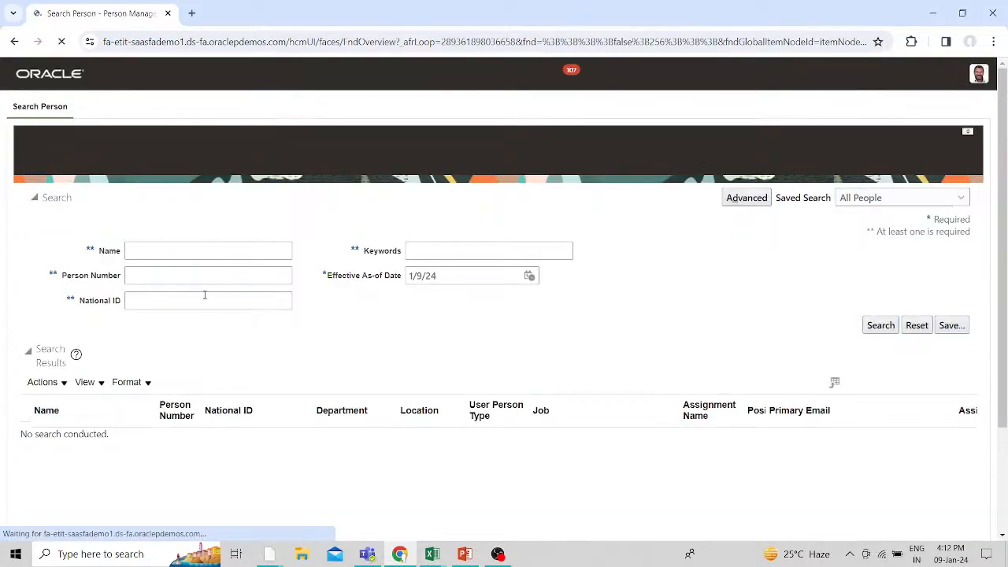
{"action": "left_click", "coordinate": [208, 274]}
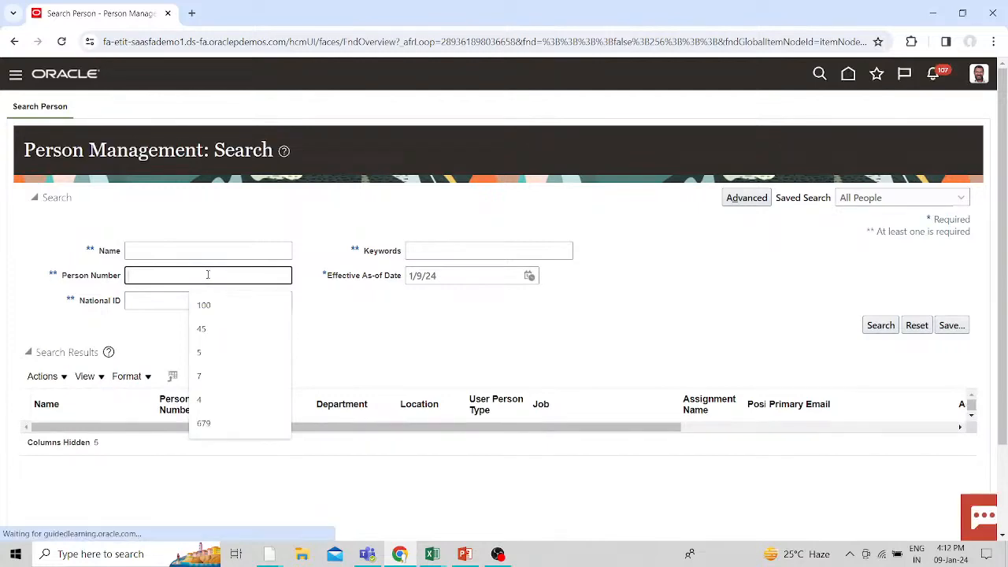
{"action": "type", "text": "2"}
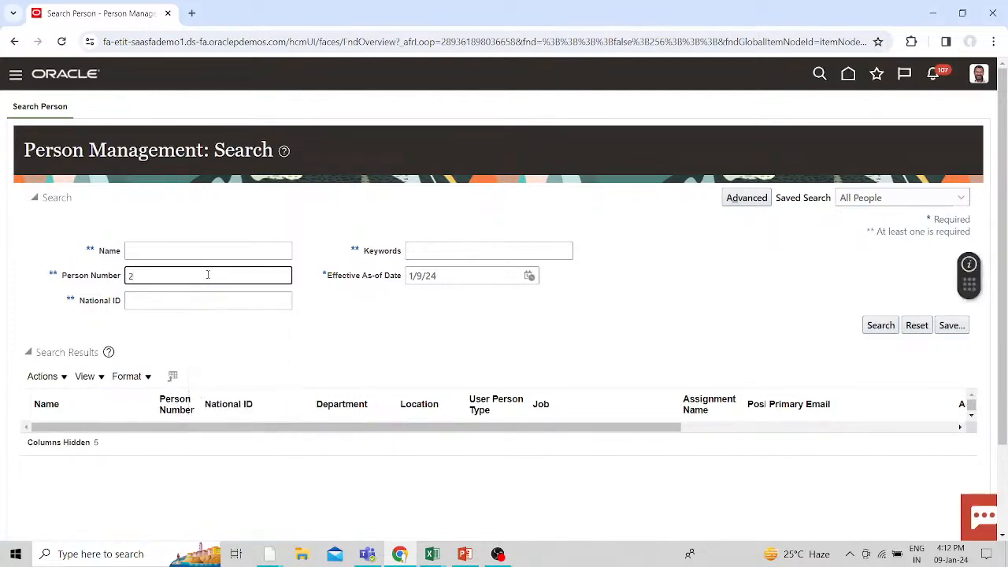
{"action": "key", "text": "BackSpace"}
{"action": "type", "text": "4"}
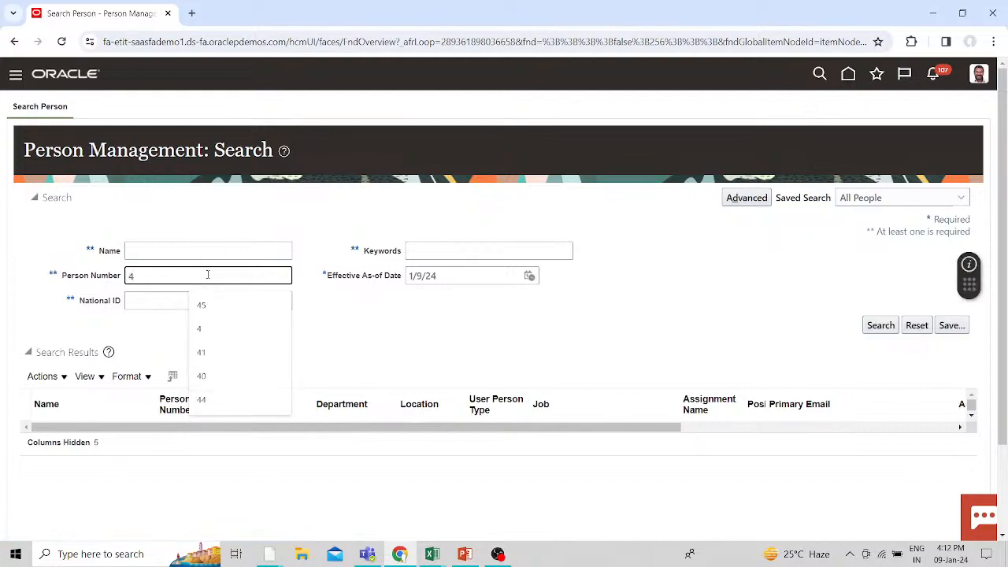
{"action": "type", "text": "2"}
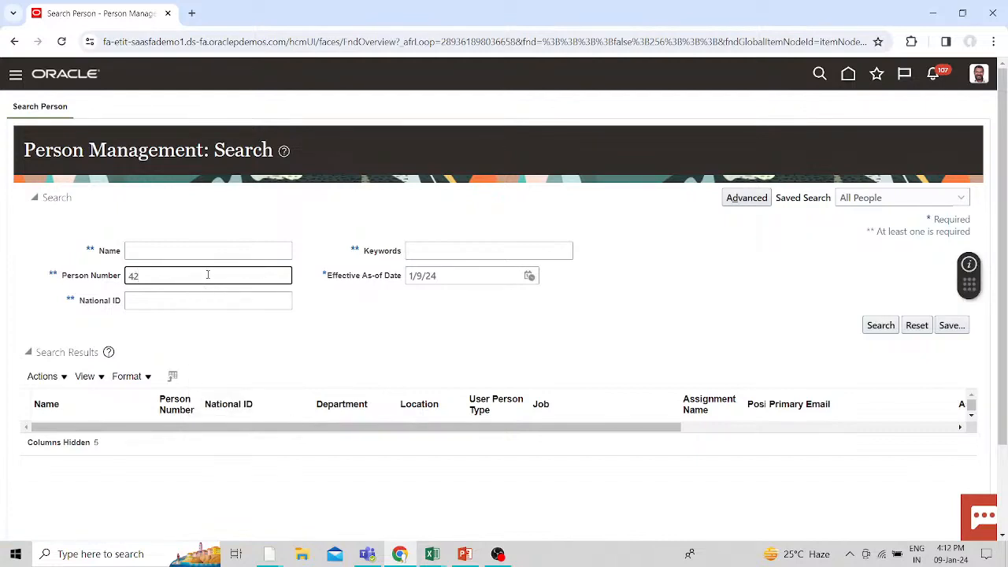
{"action": "key", "text": "Return"}
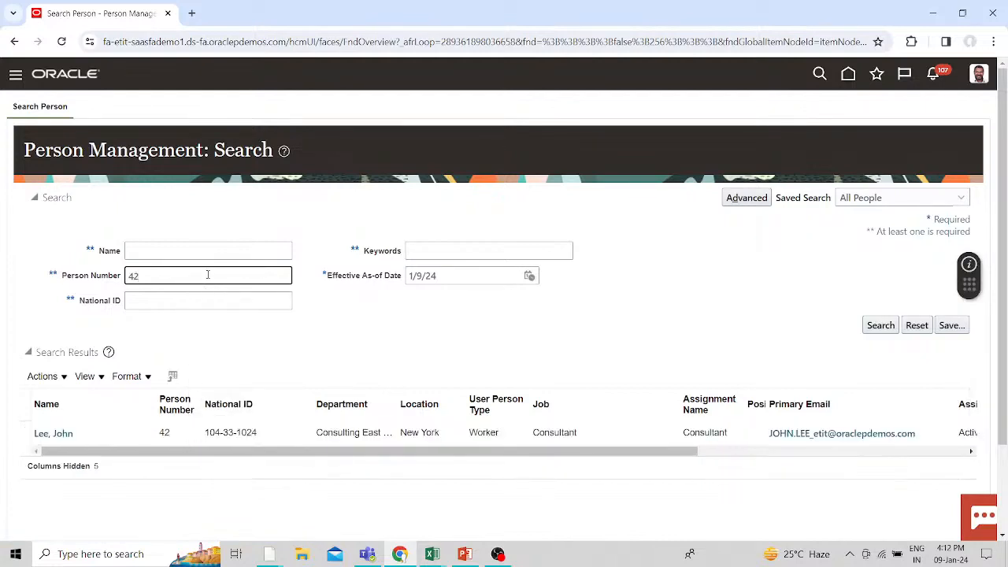
Step: Open the found employee's employment record and look over the work relationship and assignment details
{"action": "left_click", "coordinate": [58, 430]}
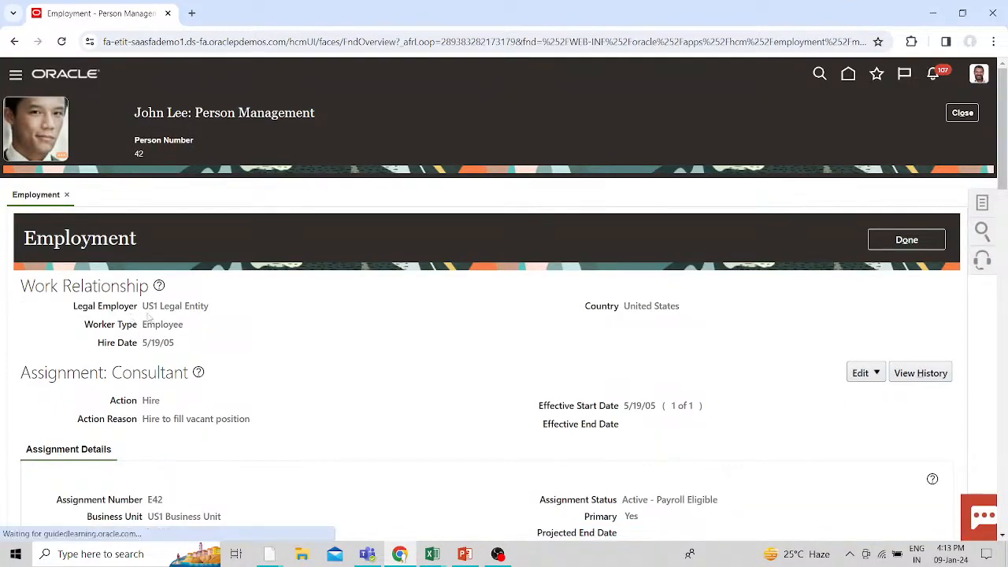
{"action": "scroll", "coordinate": [337, 370], "scroll_direction": "down", "scroll_amount": 2}
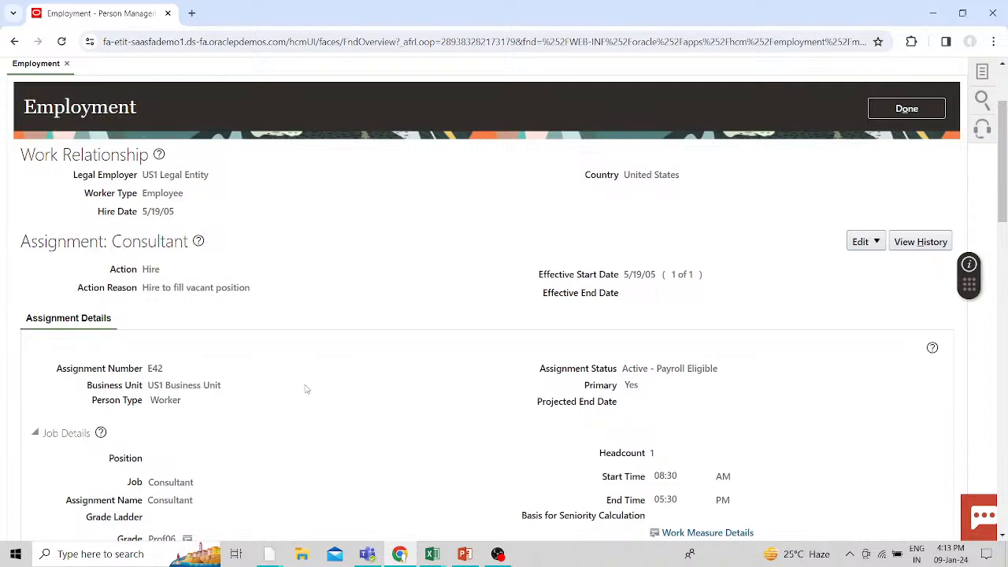
{"action": "scroll", "coordinate": [307, 389], "scroll_direction": "up", "scroll_amount": 2}
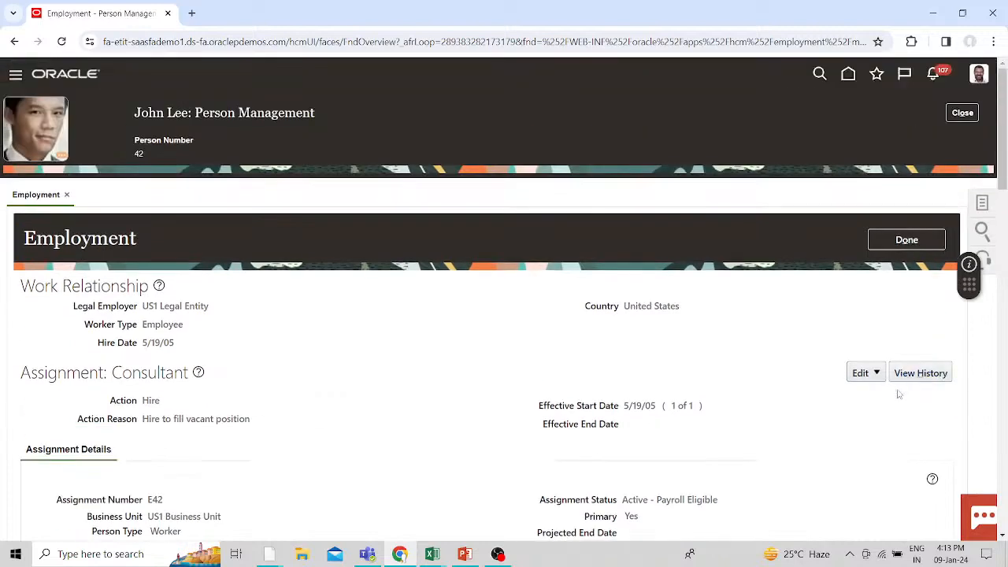
Step: Start an update of the Consultant assignment and choose Global Transfer as the action
{"action": "left_click", "coordinate": [872, 381]}
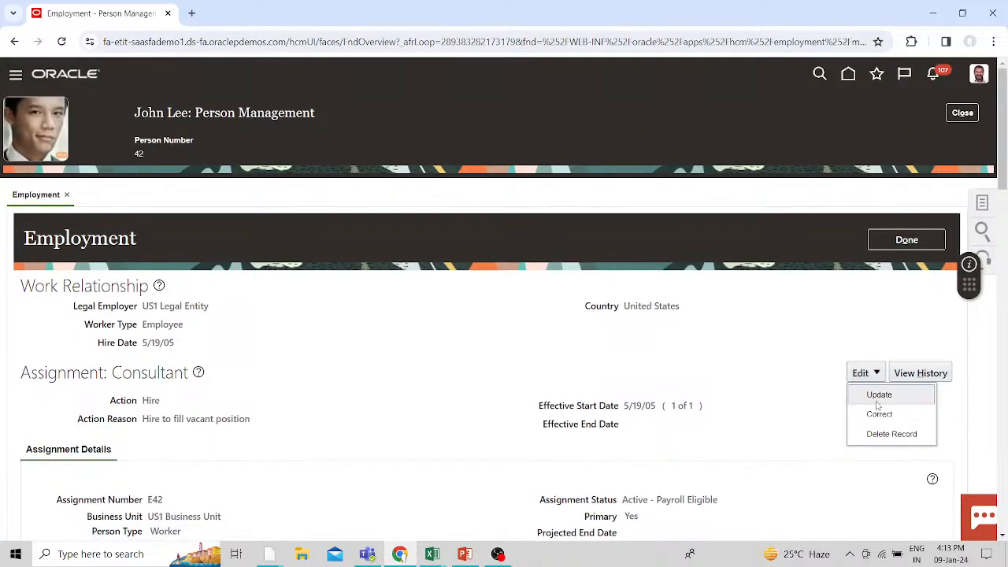
{"action": "left_click", "coordinate": [877, 396]}
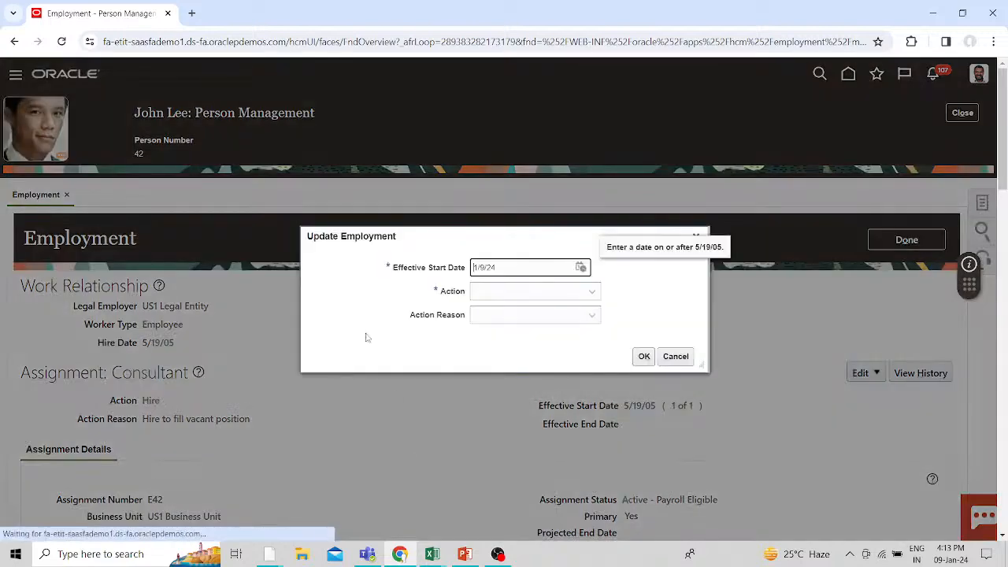
{"action": "left_click", "coordinate": [533, 292]}
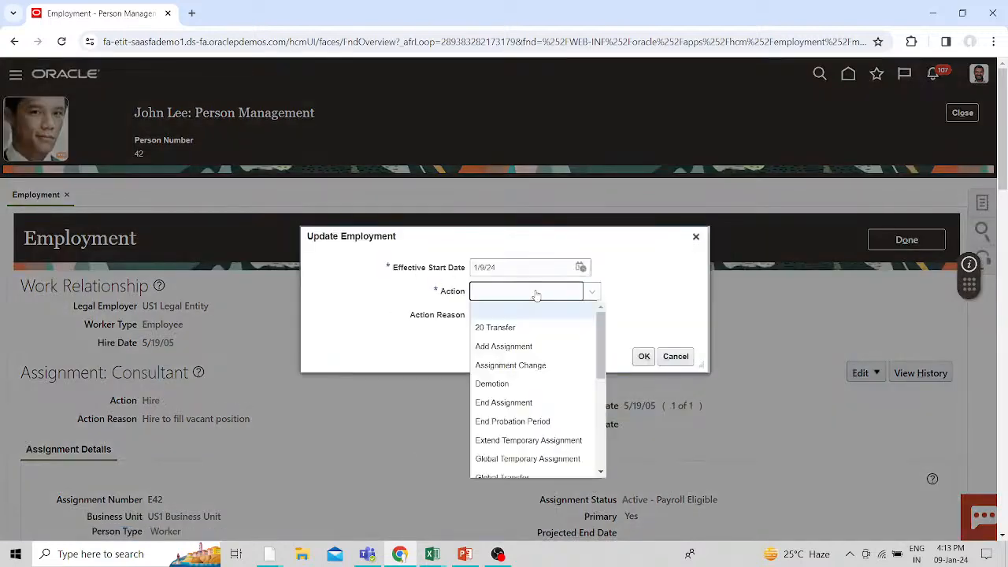
{"action": "scroll", "coordinate": [504, 386], "scroll_direction": "down", "scroll_amount": 2}
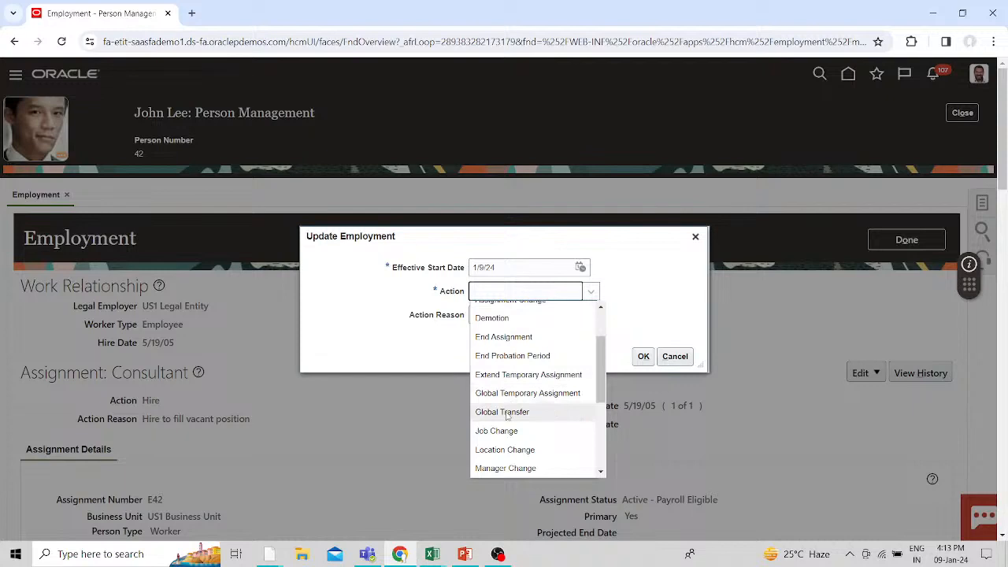
{"action": "left_click", "coordinate": [504, 412]}
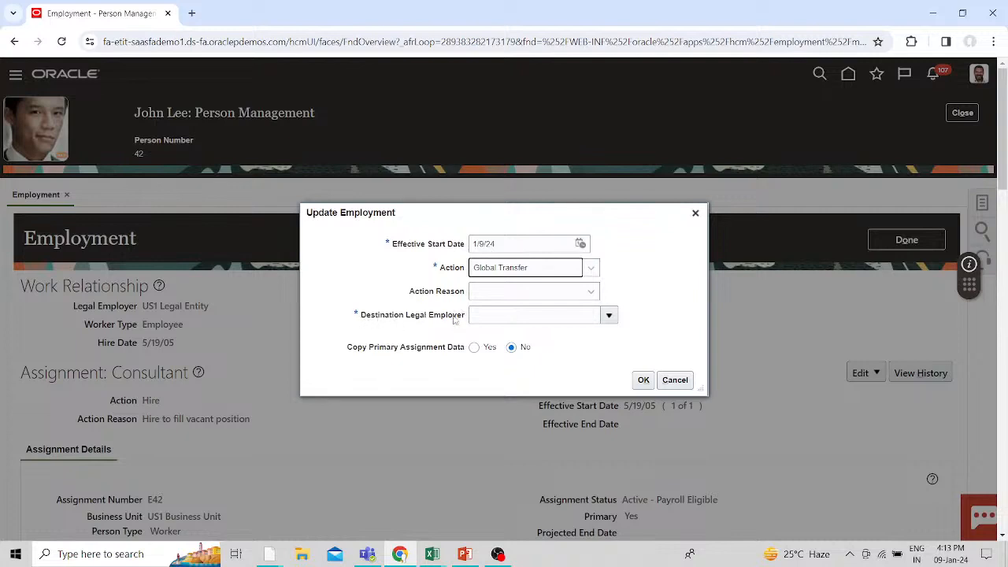
Step: Switch the action to Transfer to compare its fields and action reasons, and set it back to Global Transfer
{"action": "left_click", "coordinate": [590, 268]}
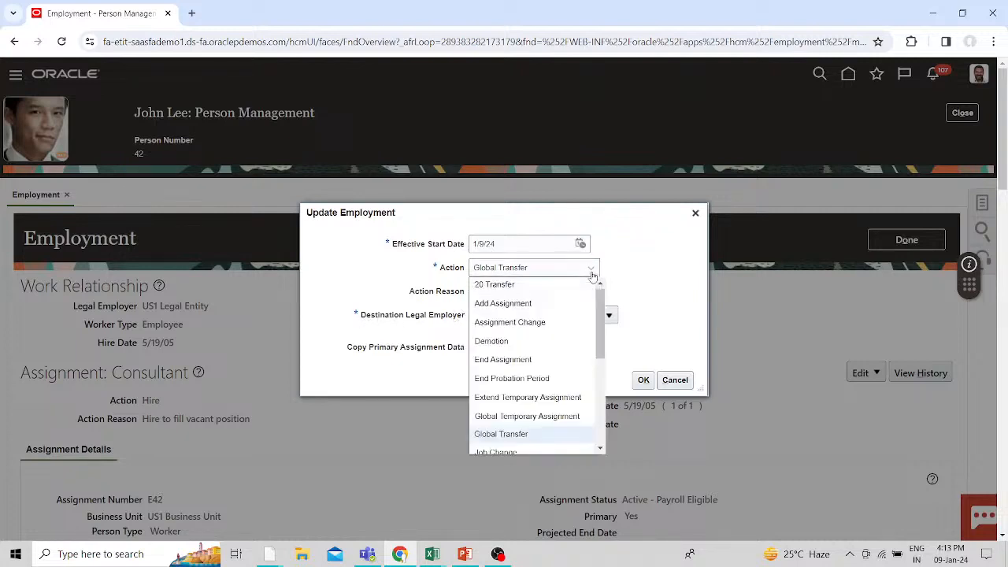
{"action": "scroll", "coordinate": [557, 347], "scroll_direction": "down", "scroll_amount": 2}
{"action": "scroll", "coordinate": [557, 347], "scroll_direction": "down", "scroll_amount": 1}
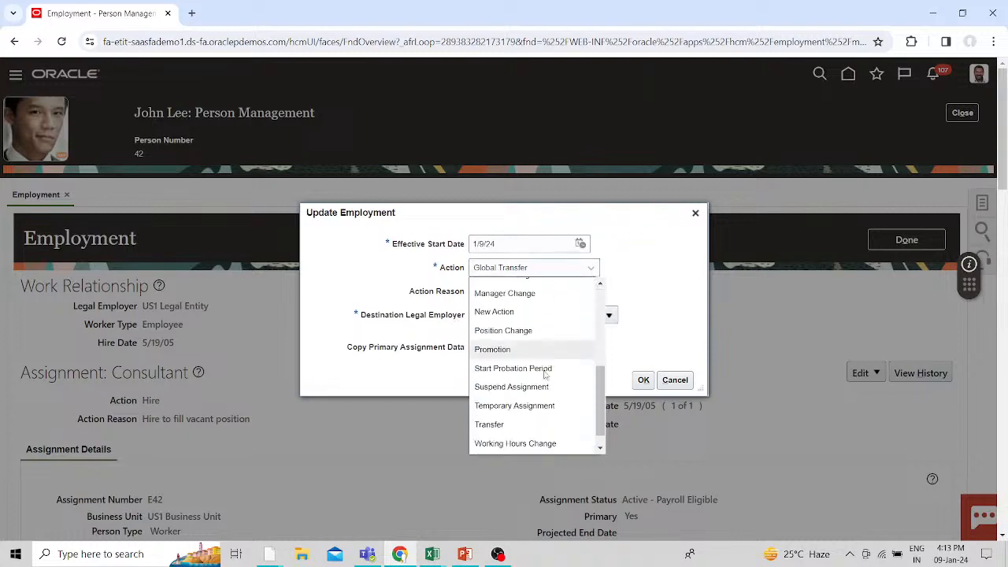
{"action": "left_click", "coordinate": [483, 423]}
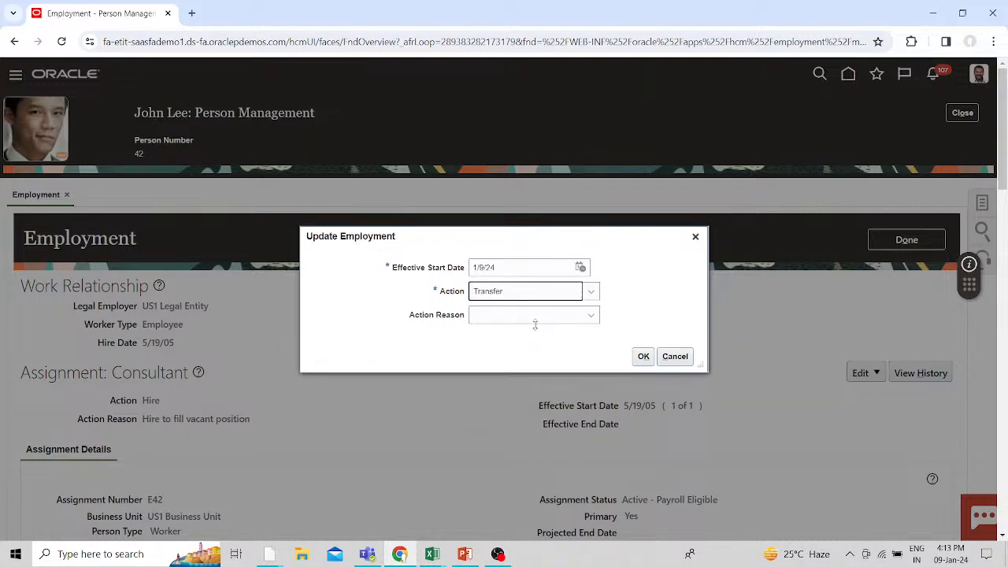
{"action": "left_click", "coordinate": [587, 319]}
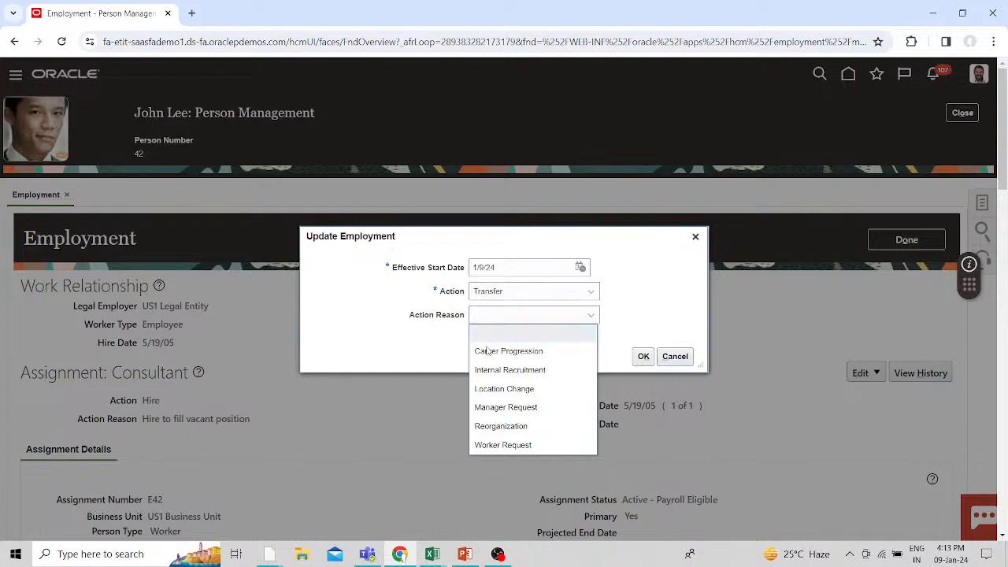
{"action": "left_click", "coordinate": [430, 328]}
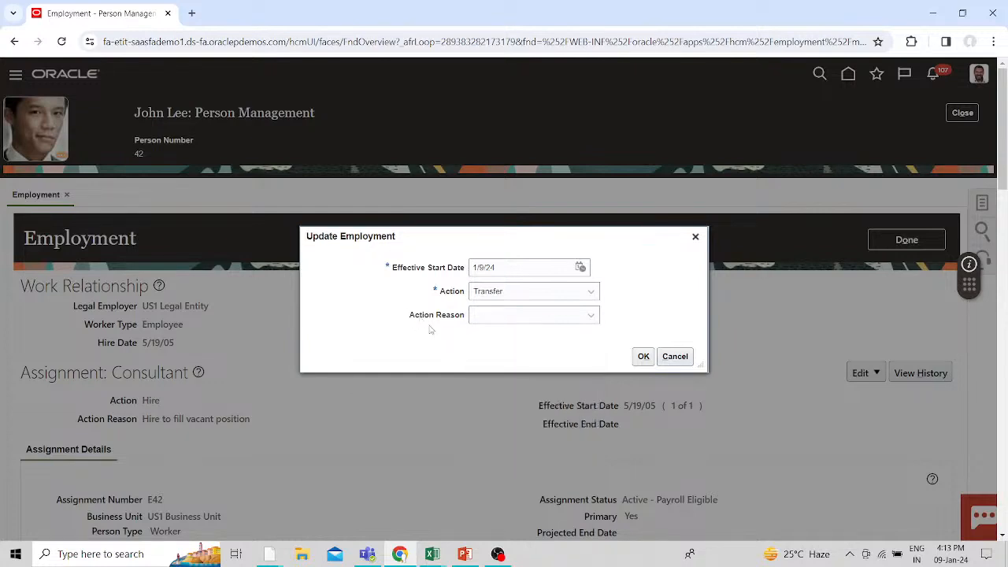
{"action": "left_click", "coordinate": [549, 292]}
{"action": "scroll", "coordinate": [494, 410], "scroll_direction": "up", "scroll_amount": 3}
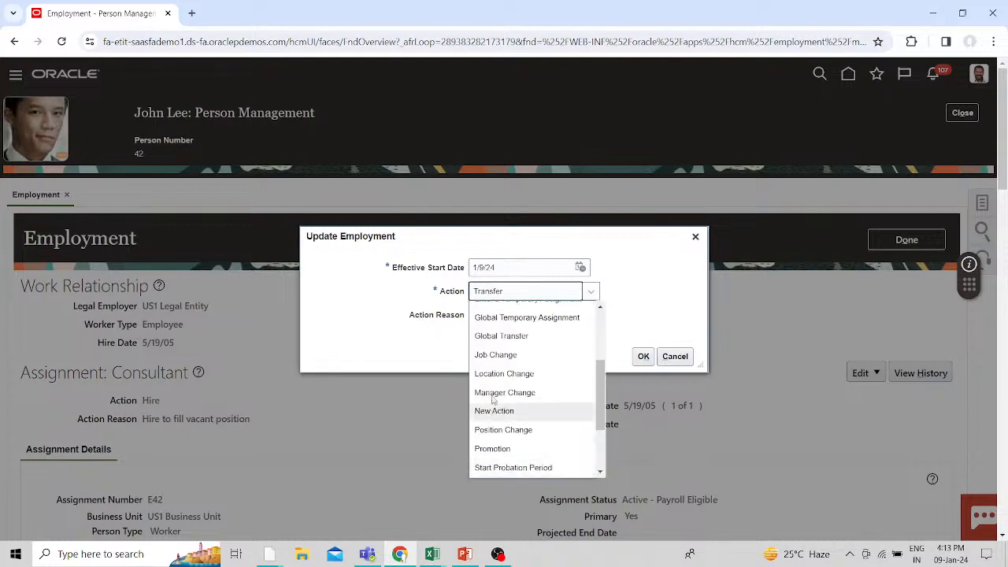
{"action": "left_click", "coordinate": [501, 336]}
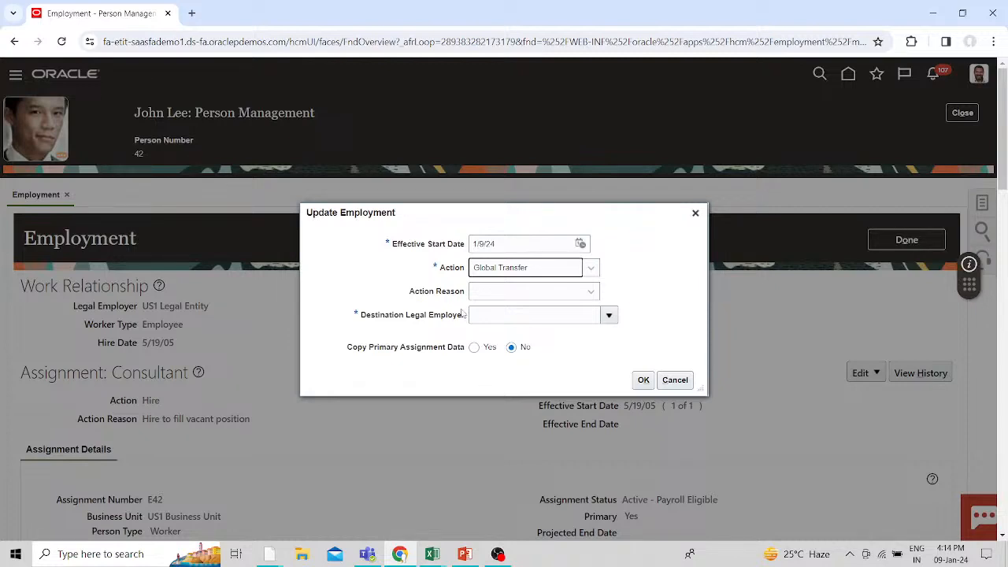
Step: Set the destination legal employer to UK Legal Entity and the action reason to Reorganization for the global transfer
{"action": "left_click", "coordinate": [608, 318]}
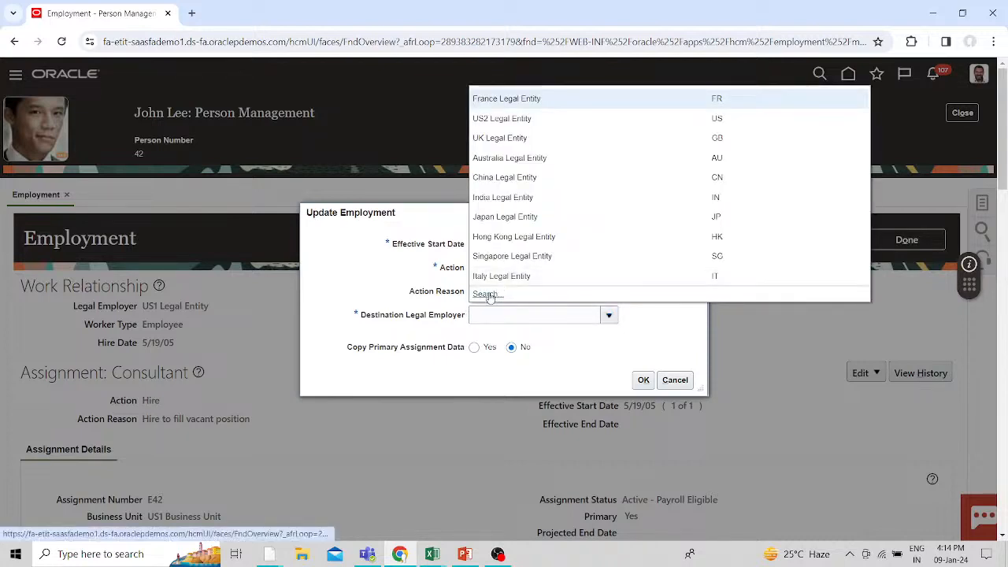
{"action": "left_click", "coordinate": [509, 140]}
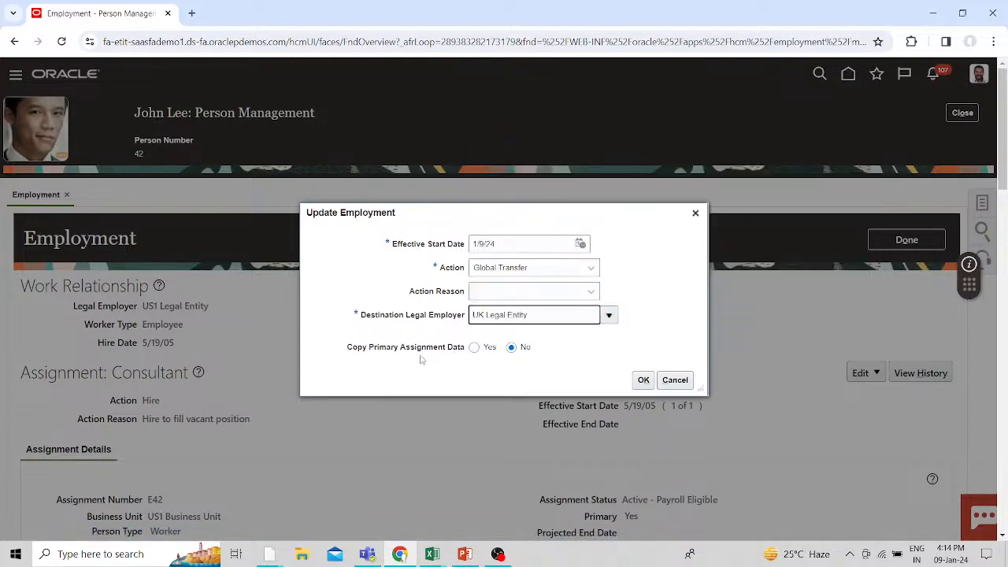
{"action": "left_click", "coordinate": [589, 293]}
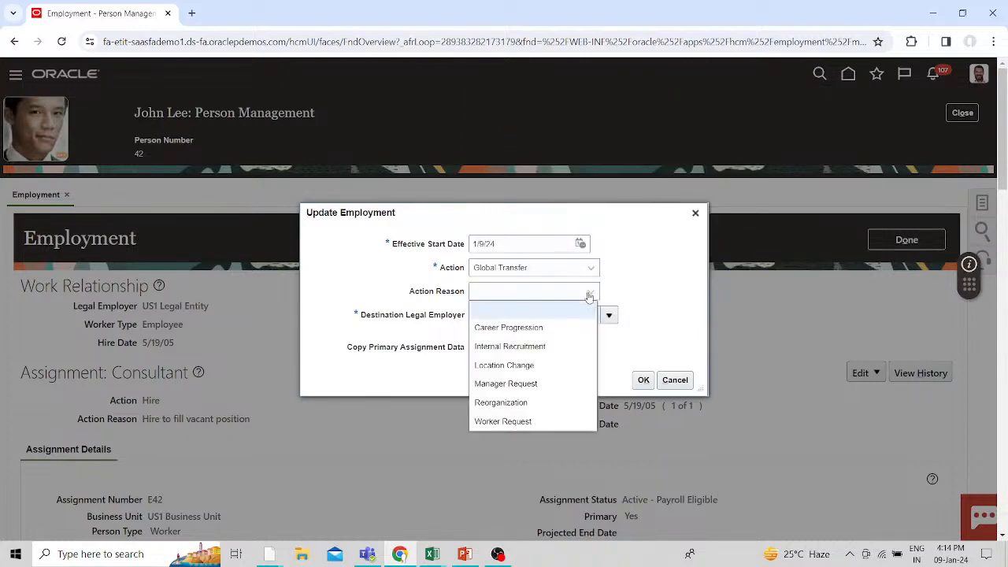
{"action": "left_click", "coordinate": [522, 403]}
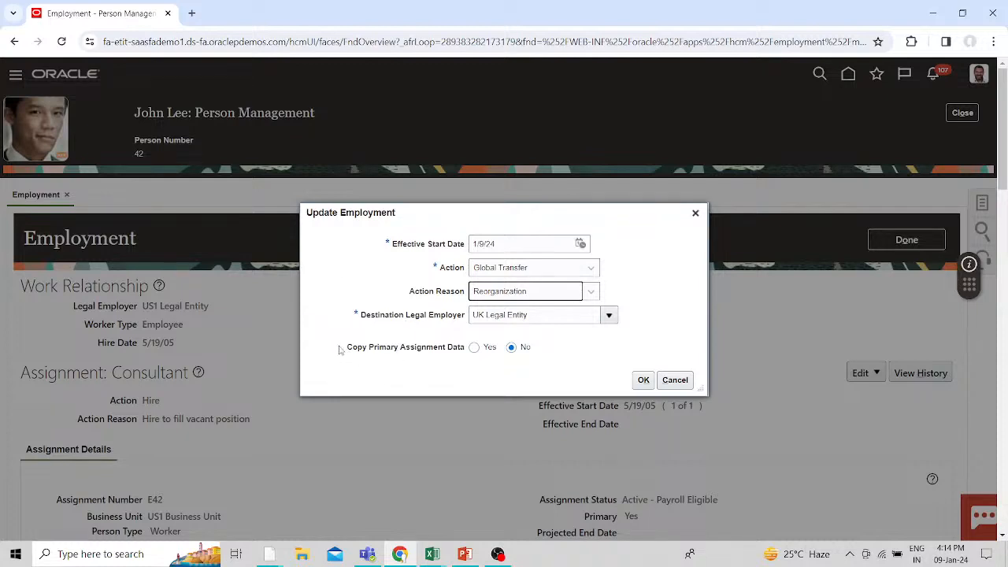
Step: Choose to copy the primary assignment data and accept Inactive - Payroll Eligible as the existing Consultant assignment's status
{"action": "left_click", "coordinate": [473, 347]}
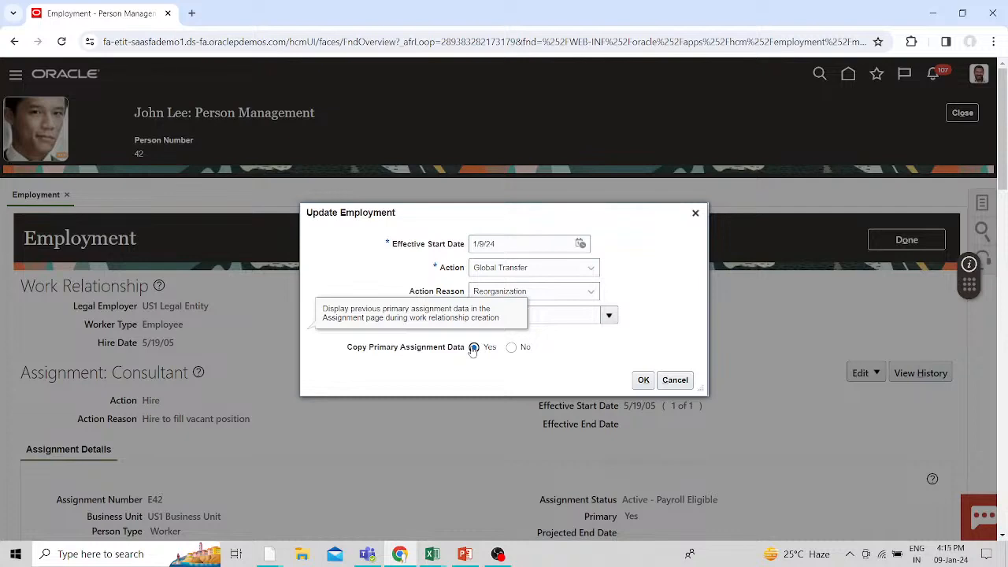
{"action": "left_click", "coordinate": [512, 348]}
{"action": "left_click", "coordinate": [473, 348]}
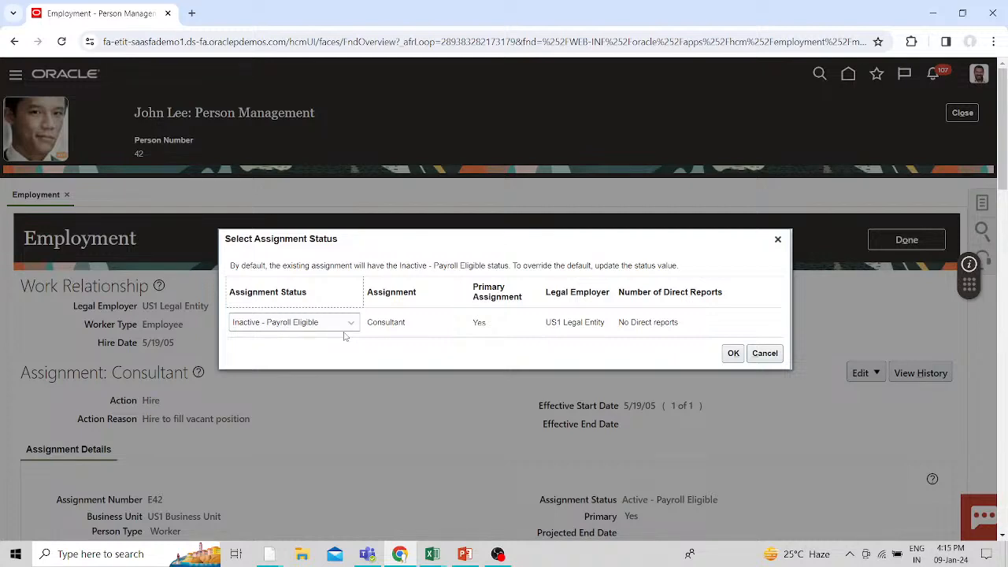
{"action": "left_click", "coordinate": [733, 353]}
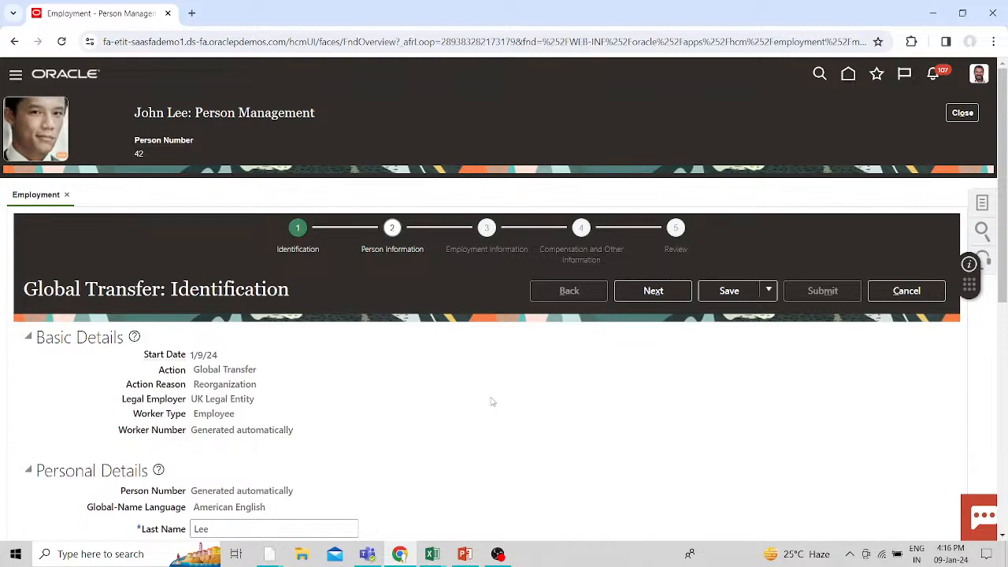
Step: Review the basic details, personal details and national identifiers for the global transfer, and try to continue to Person Information
{"action": "scroll", "coordinate": [491, 402], "scroll_direction": "down", "scroll_amount": 6}
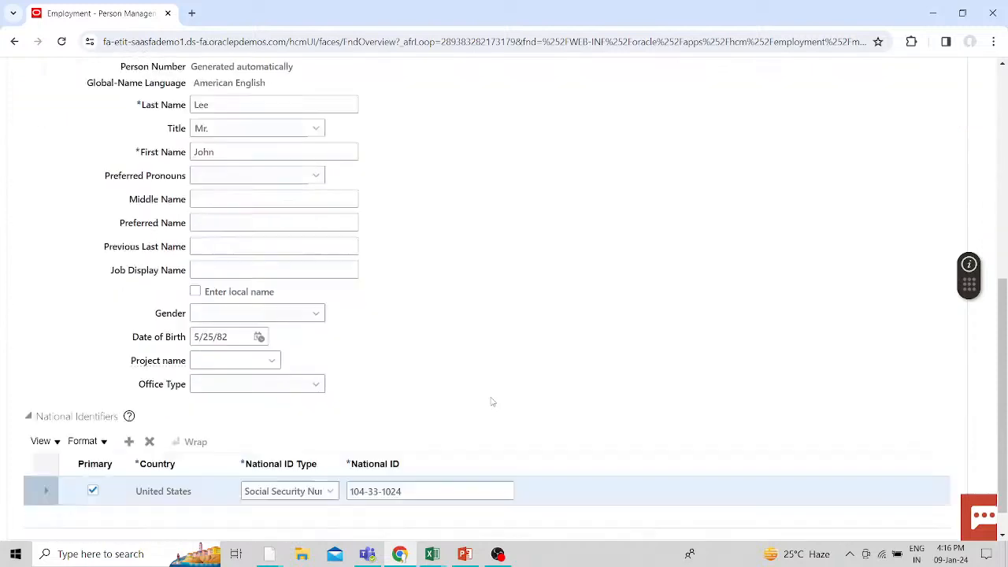
{"action": "scroll", "coordinate": [491, 402], "scroll_direction": "down", "scroll_amount": 1}
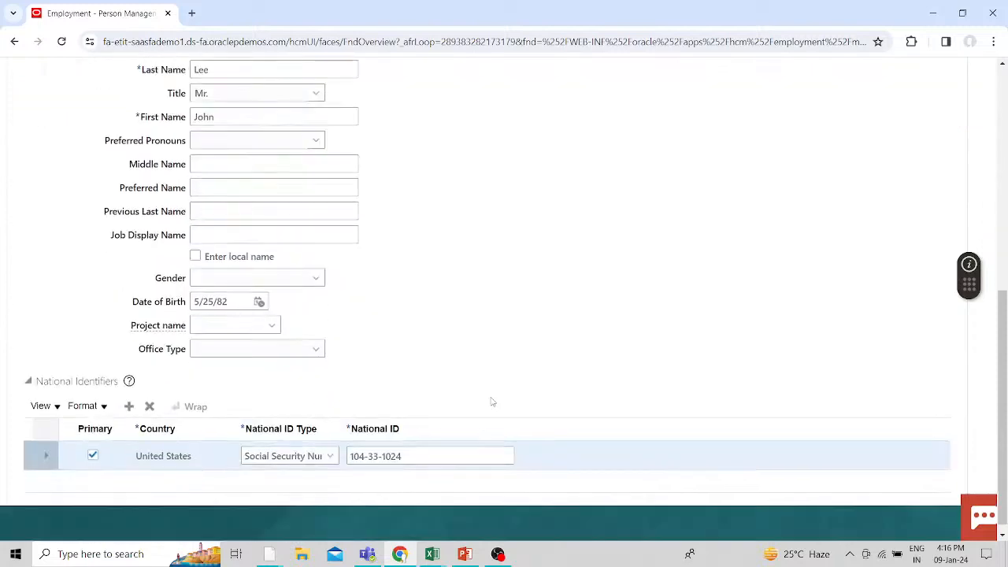
{"action": "scroll", "coordinate": [492, 402], "scroll_direction": "up", "scroll_amount": 6}
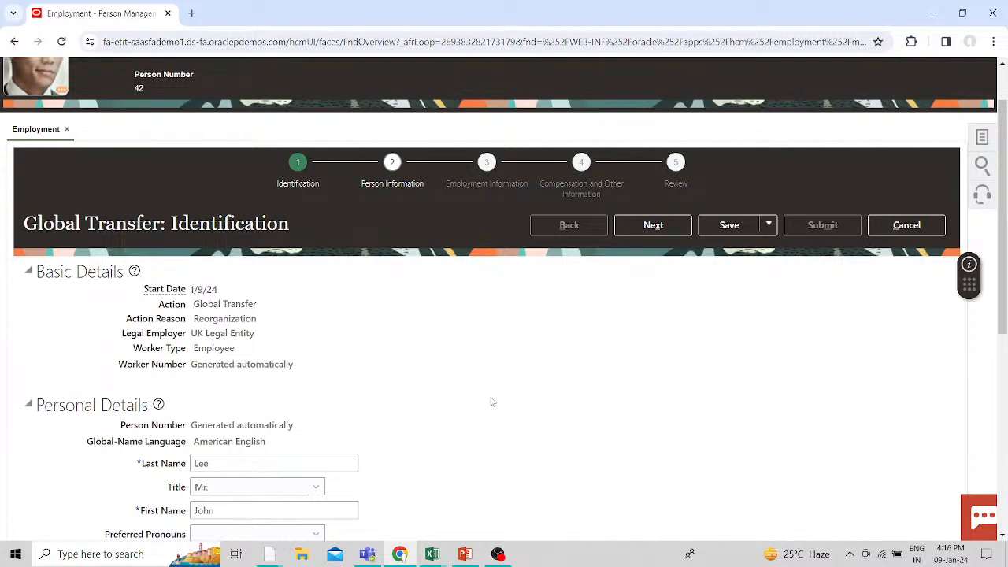
{"action": "left_click", "coordinate": [661, 228]}
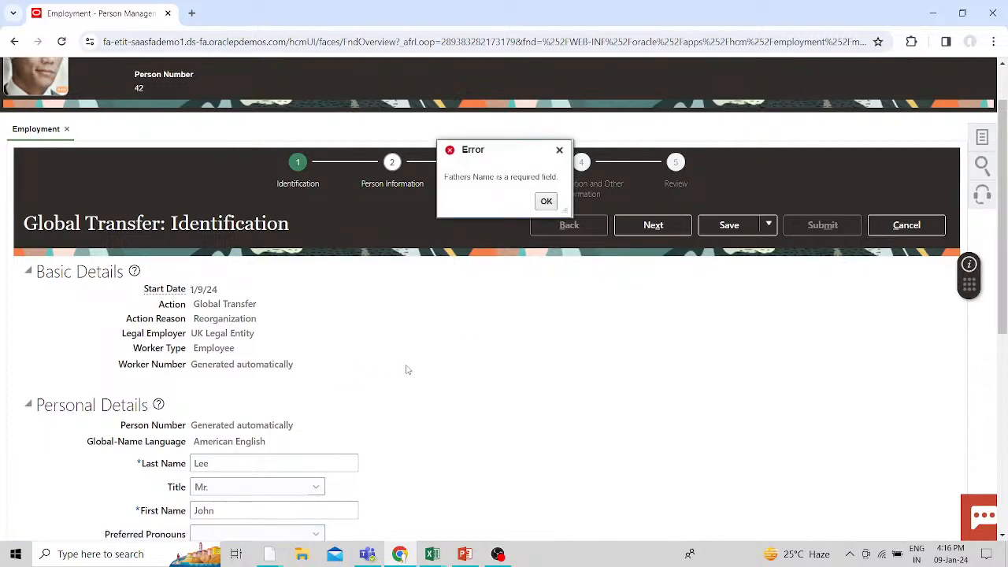
{"action": "left_click", "coordinate": [547, 202]}
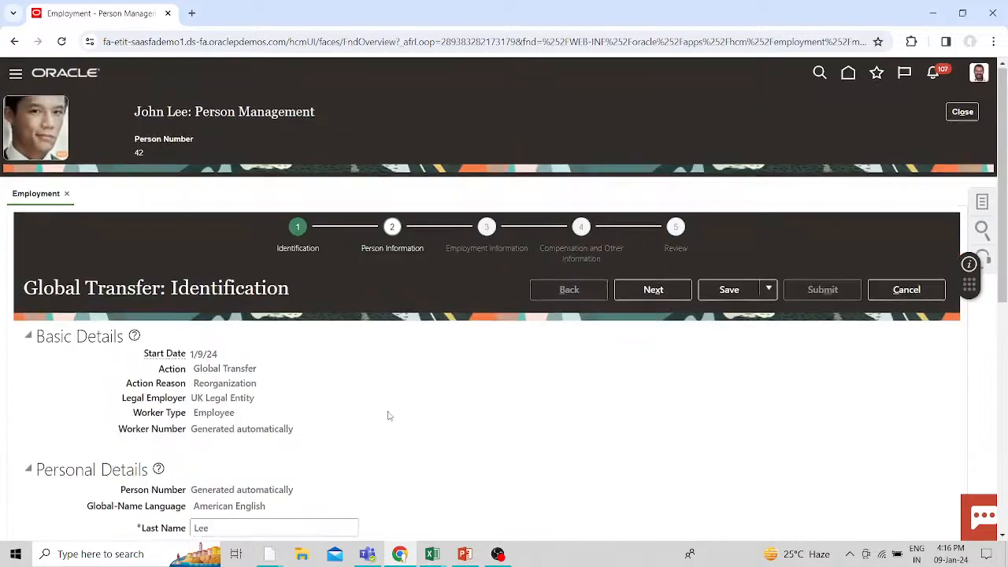
Step: Set the employee's gender to Male in the personal details and continue to Person Information
{"action": "scroll", "coordinate": [388, 415], "scroll_direction": "down", "scroll_amount": 3}
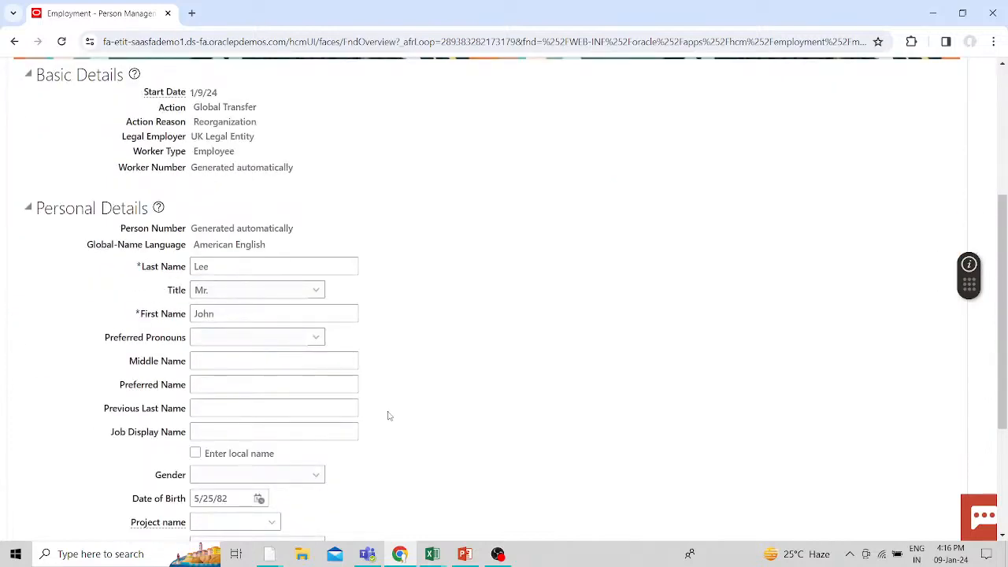
{"action": "scroll", "coordinate": [388, 415], "scroll_direction": "down", "scroll_amount": 2}
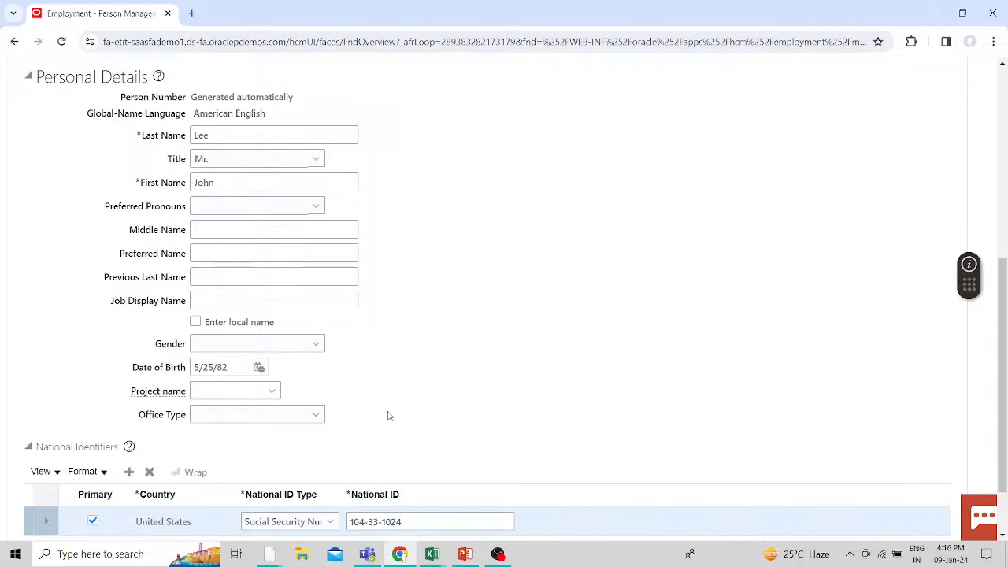
{"action": "left_click", "coordinate": [293, 348]}
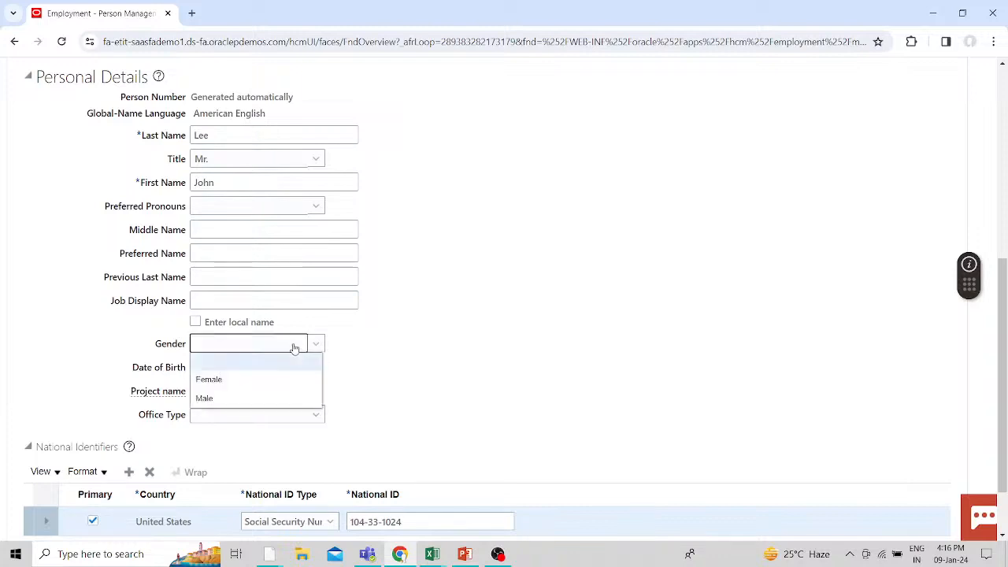
{"action": "left_click", "coordinate": [248, 399]}
{"action": "scroll", "coordinate": [555, 337], "scroll_direction": "up", "scroll_amount": 2}
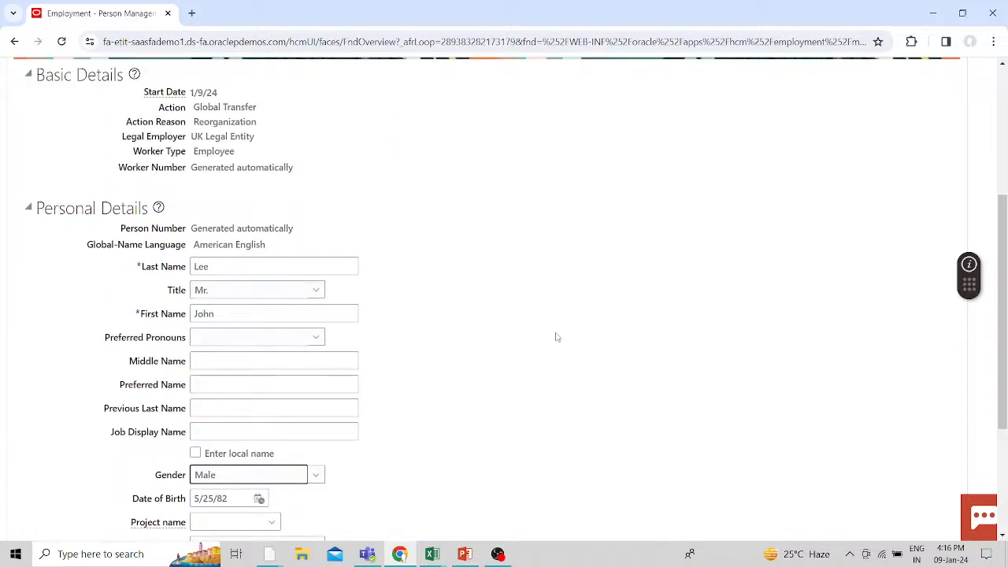
{"action": "scroll", "coordinate": [555, 337], "scroll_direction": "up", "scroll_amount": 4}
{"action": "left_click", "coordinate": [650, 288]}
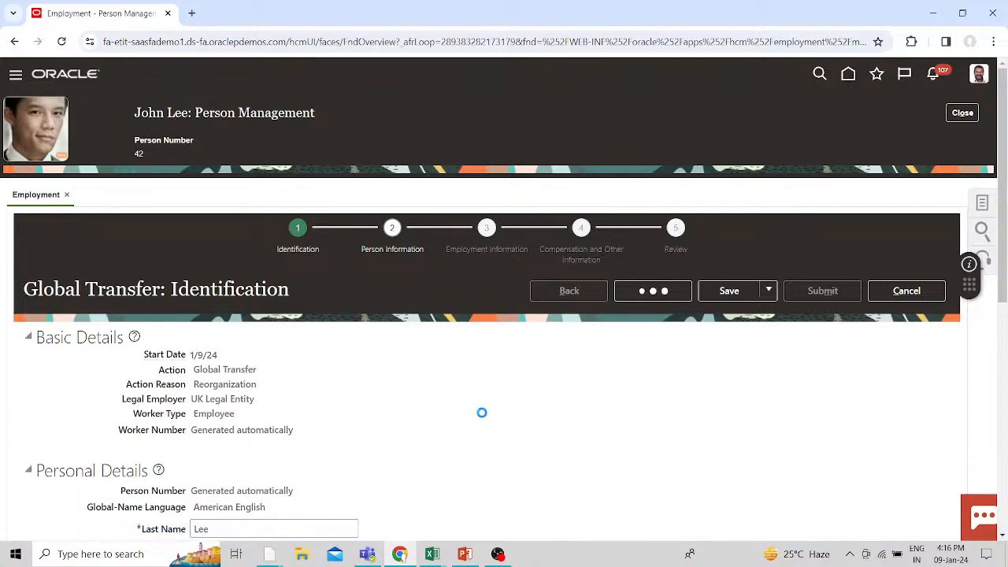
Step: Look over the employee's home address, phone and email details, and continue to Employment Information
{"action": "scroll", "coordinate": [483, 417], "scroll_direction": "down", "scroll_amount": 1}
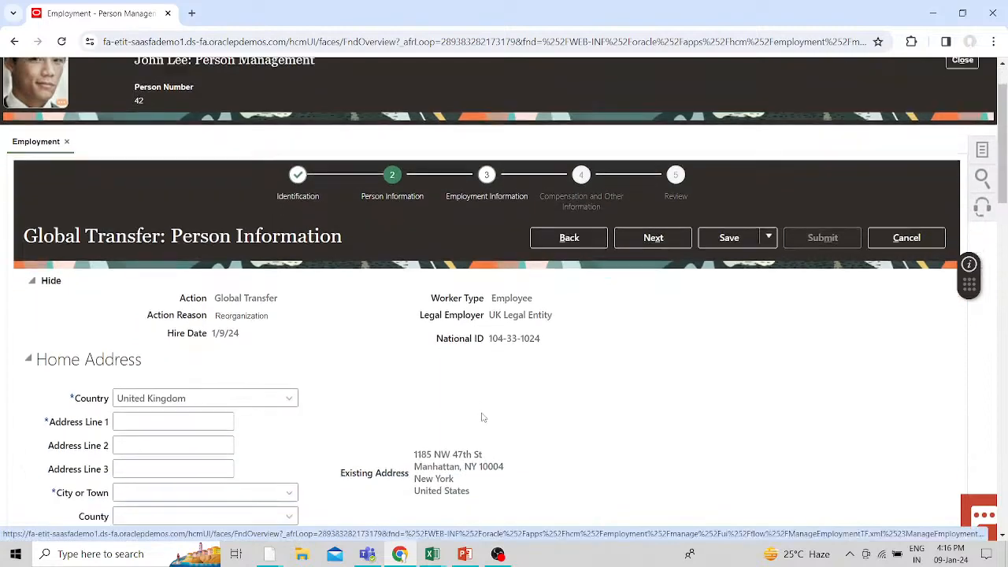
{"action": "scroll", "coordinate": [483, 417], "scroll_direction": "down", "scroll_amount": 2}
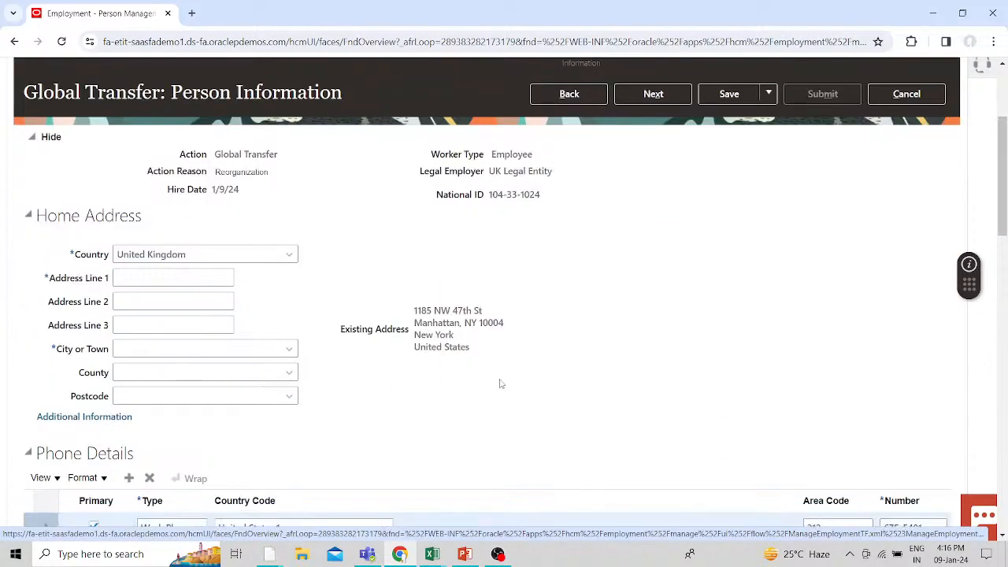
{"action": "scroll", "coordinate": [499, 383], "scroll_direction": "down", "scroll_amount": 2}
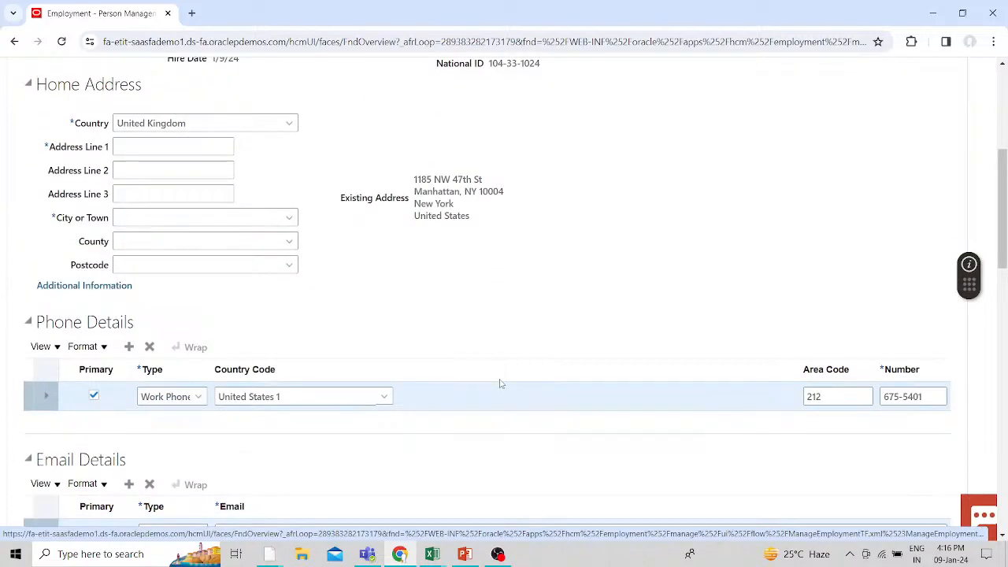
{"action": "scroll", "coordinate": [499, 381], "scroll_direction": "down", "scroll_amount": 1}
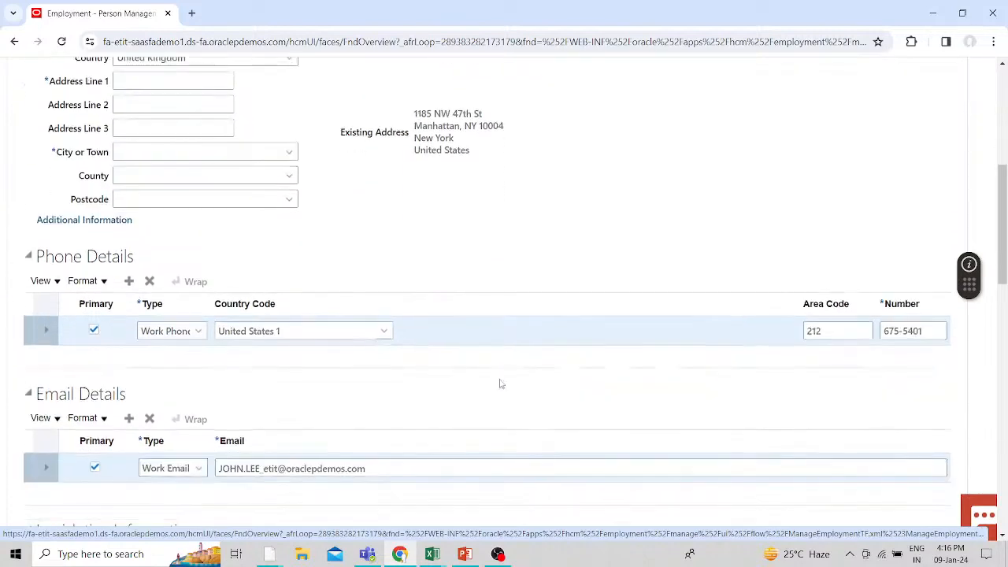
{"action": "scroll", "coordinate": [499, 384], "scroll_direction": "up", "scroll_amount": 4}
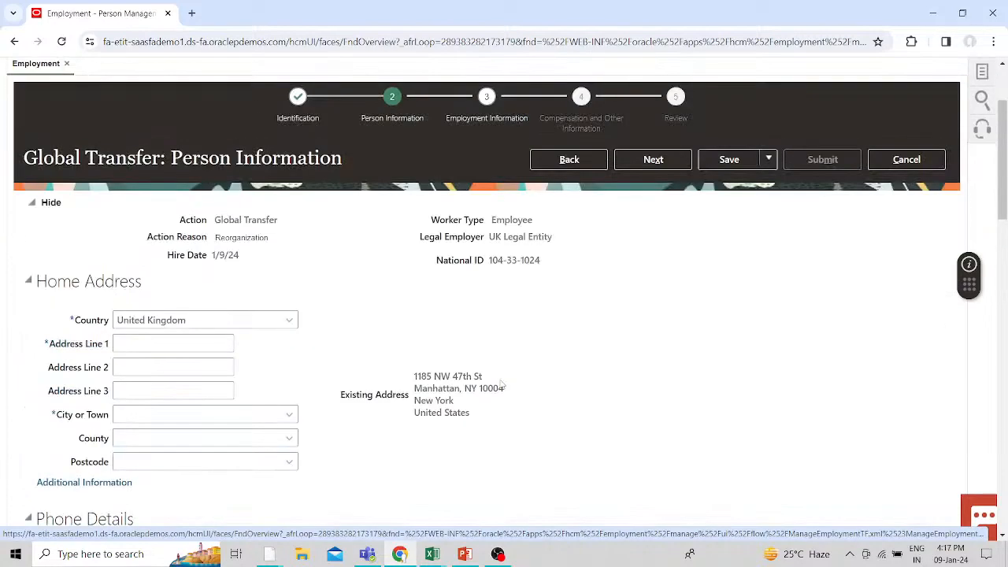
{"action": "left_click", "coordinate": [652, 161]}
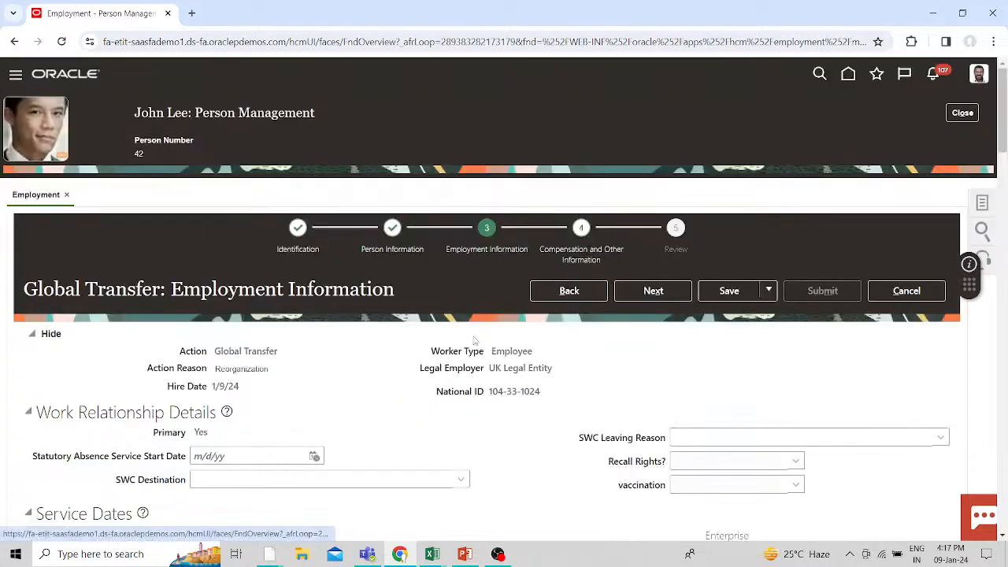
Step: Look over the work relationship and service dates, and open the business unit search for the new assignment
{"action": "scroll", "coordinate": [474, 340], "scroll_direction": "down", "scroll_amount": 5}
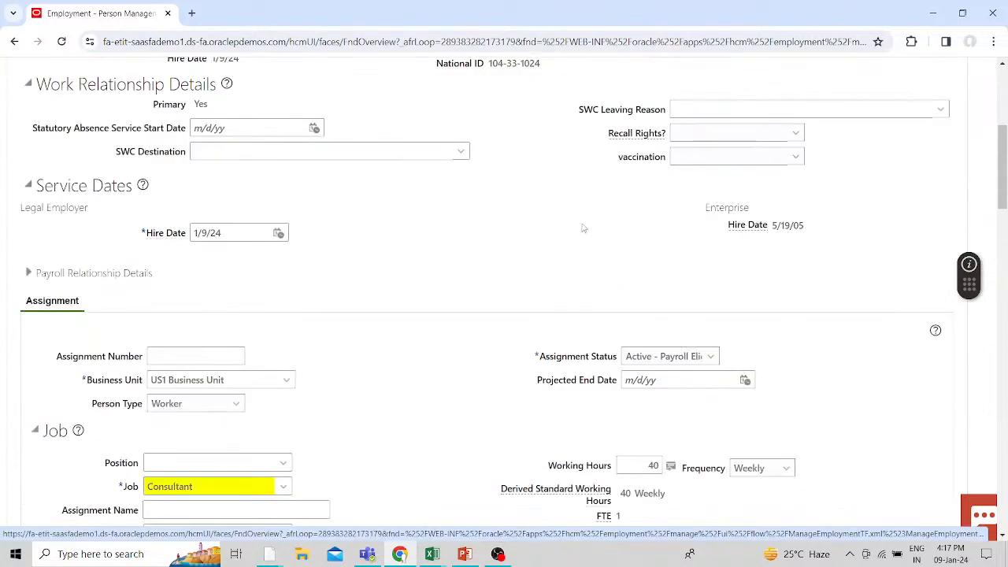
{"action": "scroll", "coordinate": [576, 251], "scroll_direction": "down", "scroll_amount": 1}
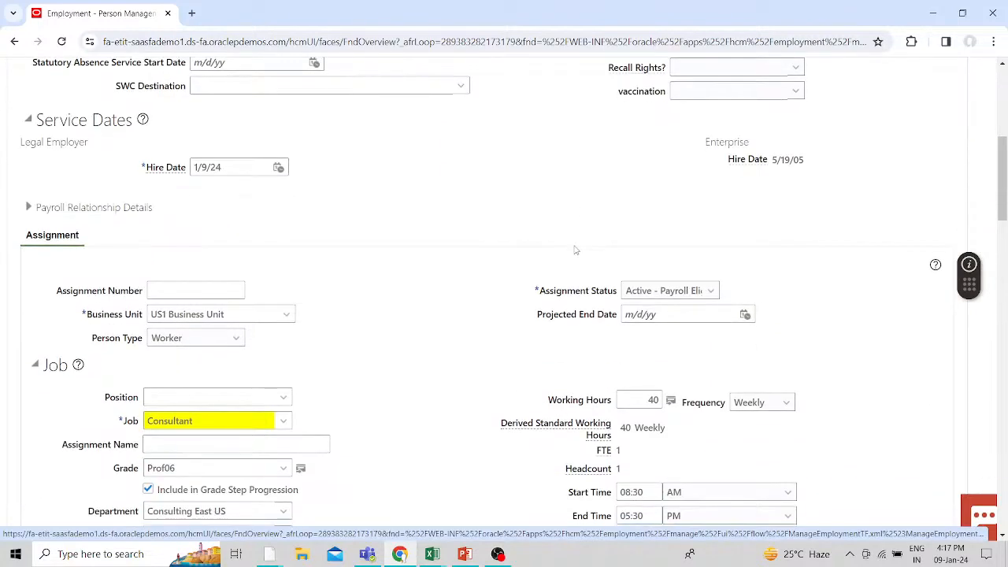
{"action": "left_click", "coordinate": [289, 314]}
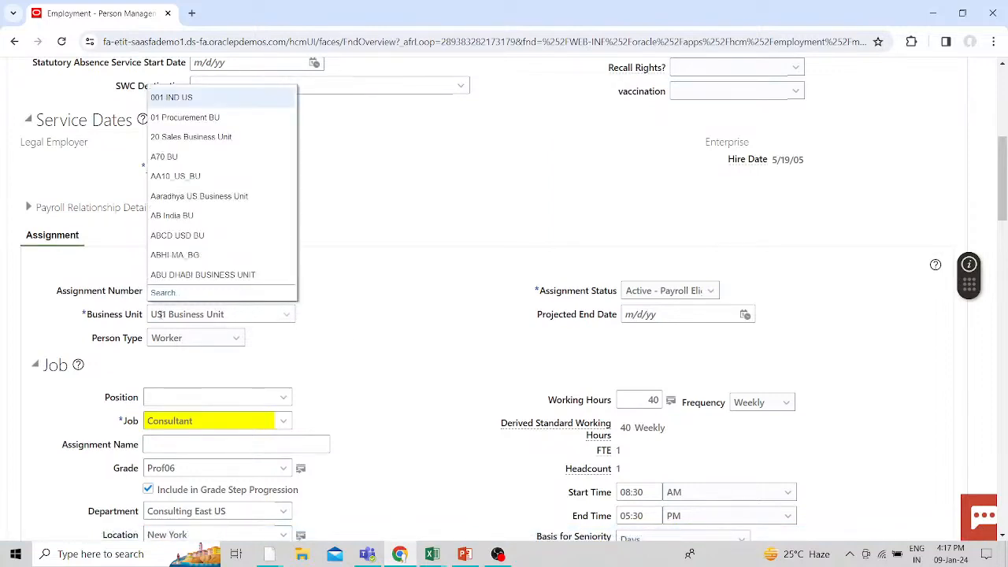
{"action": "left_click", "coordinate": [356, 352]}
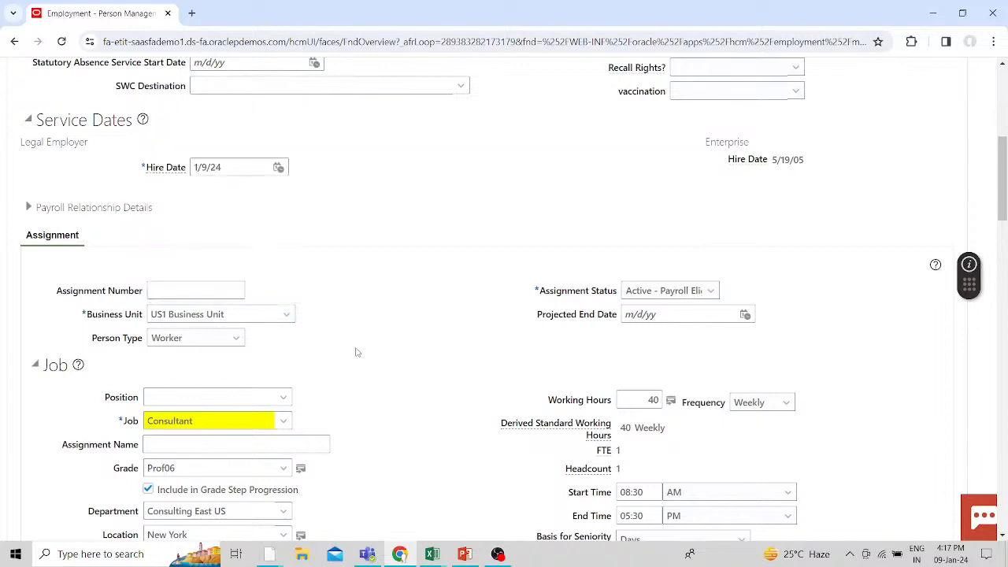
{"action": "scroll", "coordinate": [356, 352], "scroll_direction": "down", "scroll_amount": 1}
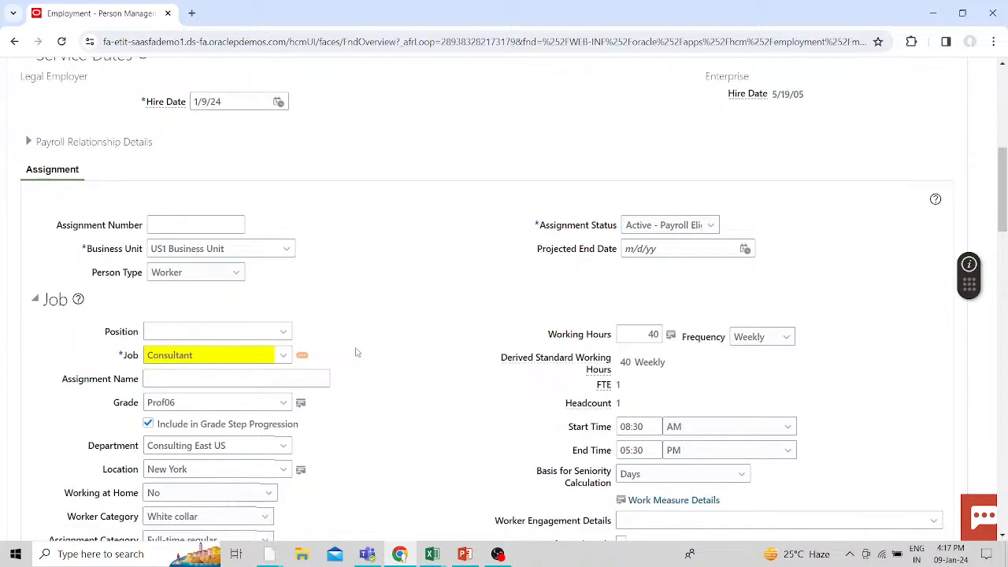
{"action": "left_click", "coordinate": [263, 249]}
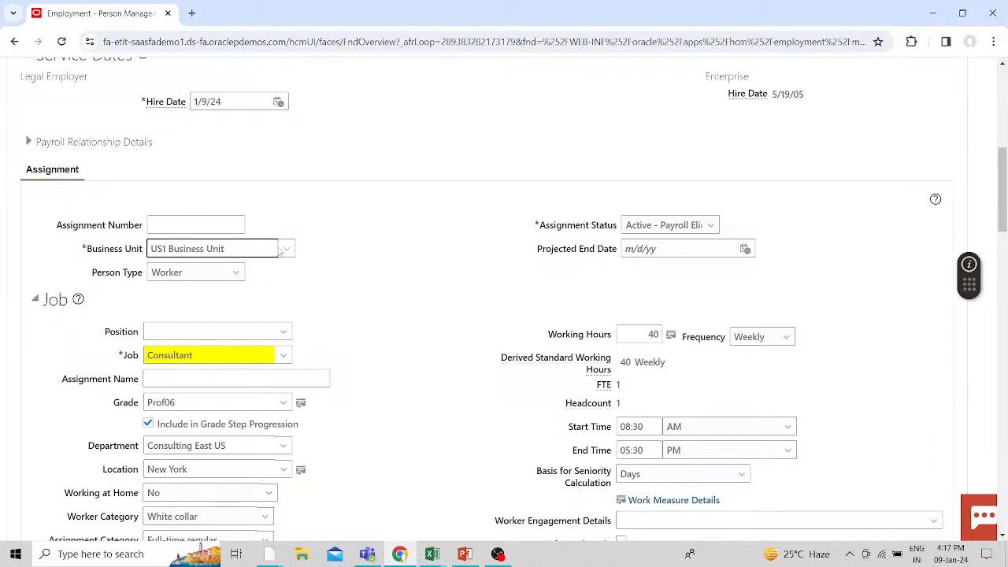
{"action": "left_click", "coordinate": [284, 249]}
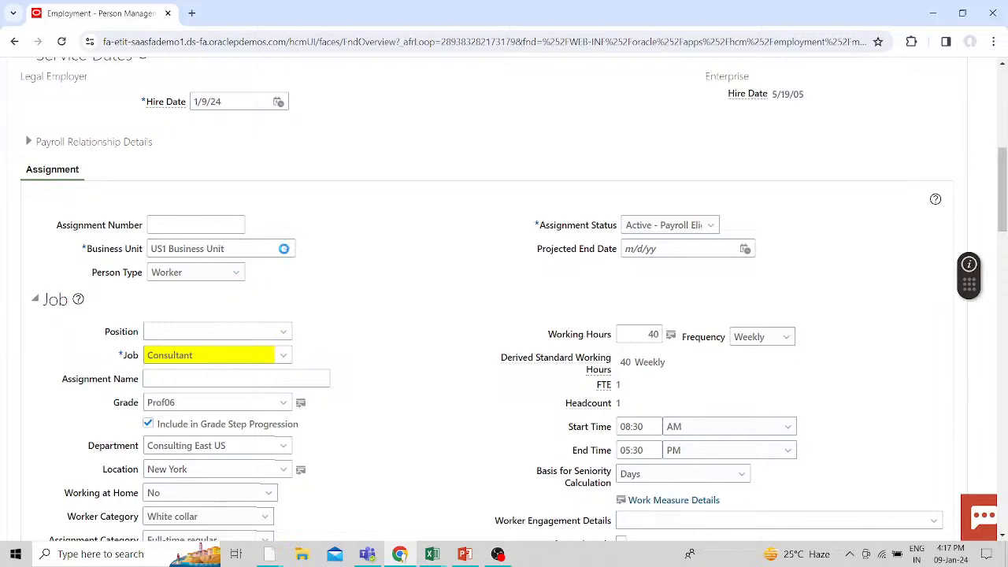
{"action": "left_click", "coordinate": [165, 470]}
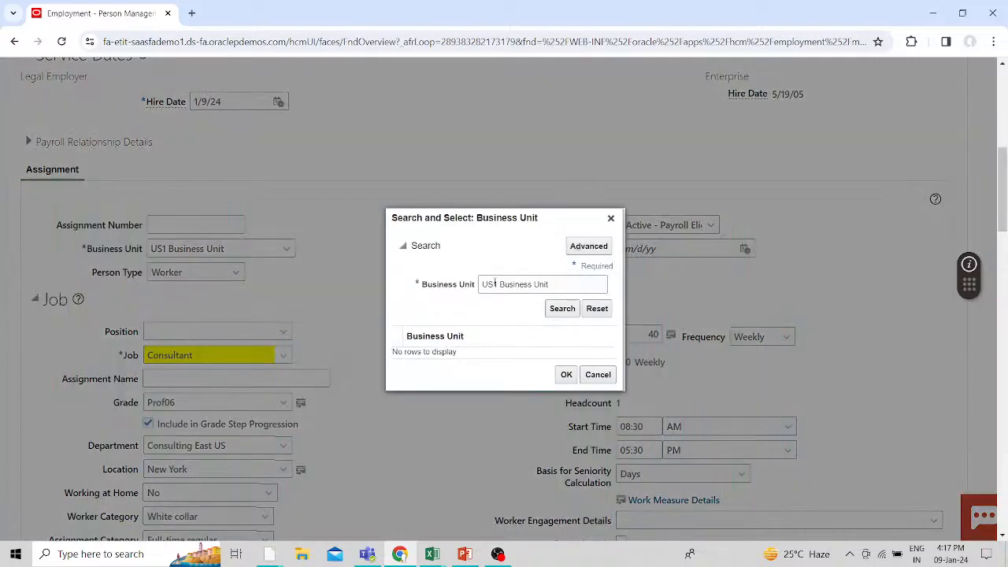
Step: Search for UK Business Unit and select it as the new assignment's business unit
{"action": "left_click", "coordinate": [494, 284]}
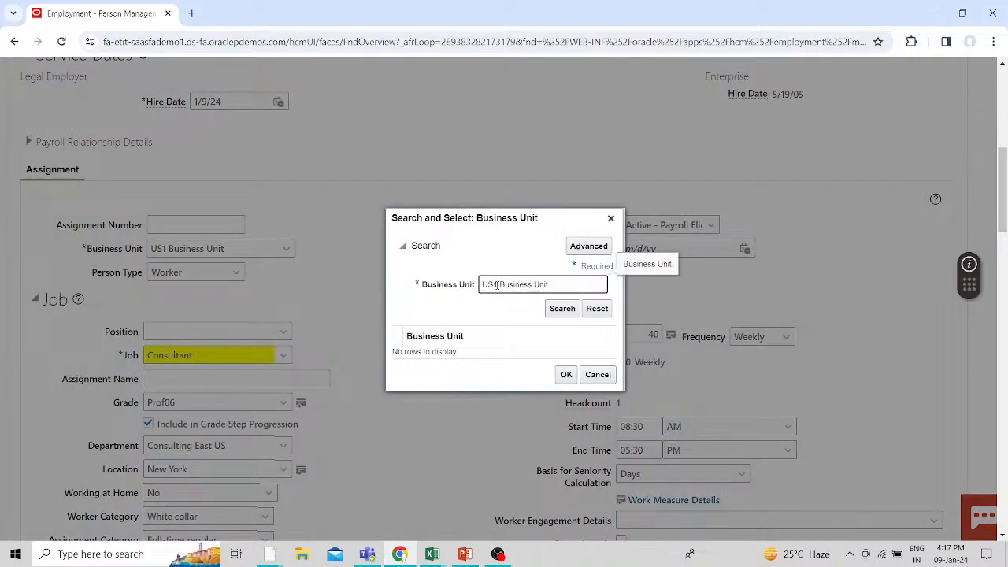
{"action": "key", "text": "BackSpace"}
{"action": "key", "text": "BackSpace"}
{"action": "key", "text": "BackSpace"}
{"action": "type", "text": "UK"}
{"action": "key", "text": "Return"}
{"action": "left_click", "coordinate": [499, 356]}
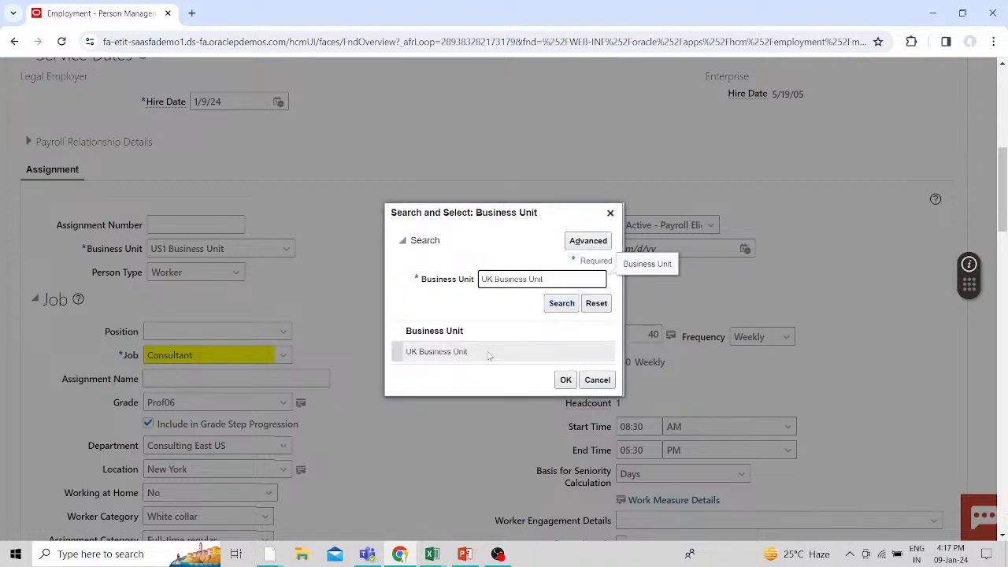
{"action": "left_click", "coordinate": [566, 381]}
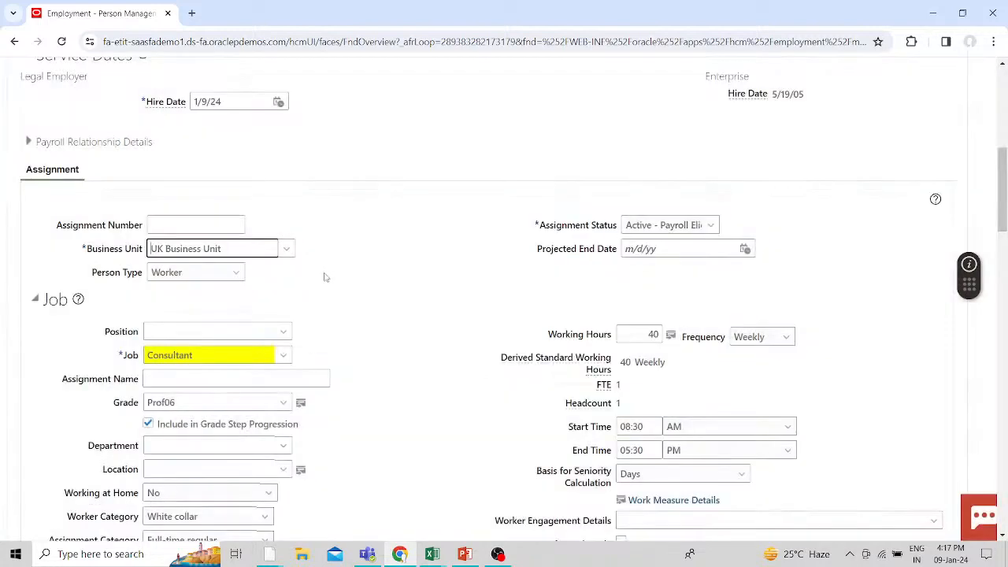
{"action": "scroll", "coordinate": [337, 288], "scroll_direction": "down", "scroll_amount": 1}
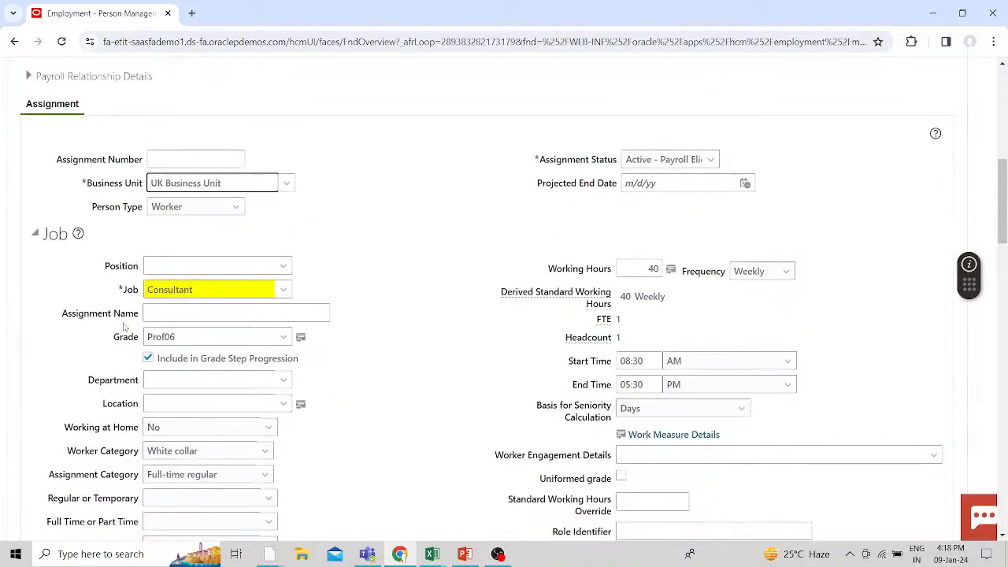
Step: Set the new assignment's job to Senior Consultant and its grade to Prof07
{"action": "left_click", "coordinate": [285, 291]}
{"action": "left_click", "coordinate": [285, 291]}
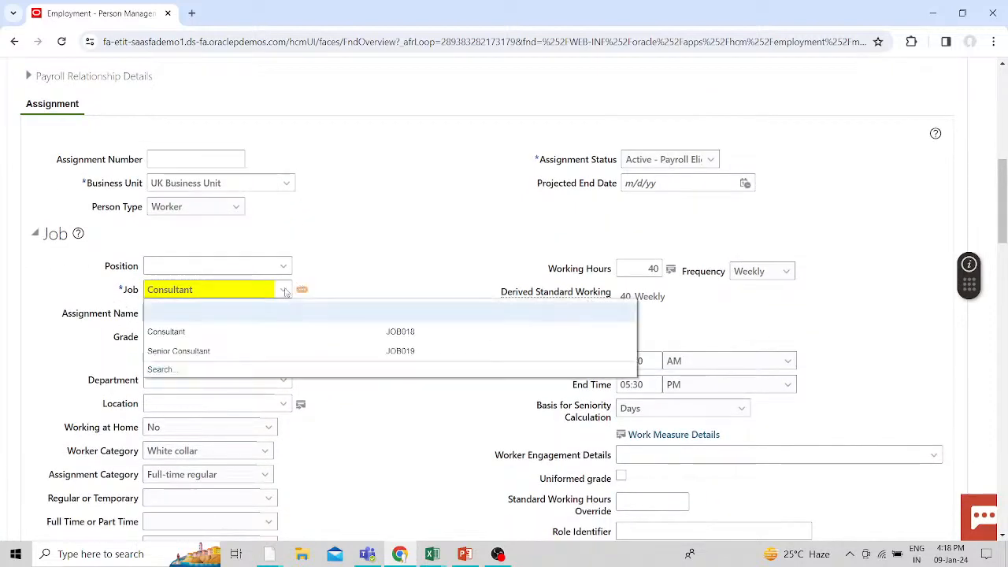
{"action": "left_click", "coordinate": [221, 350]}
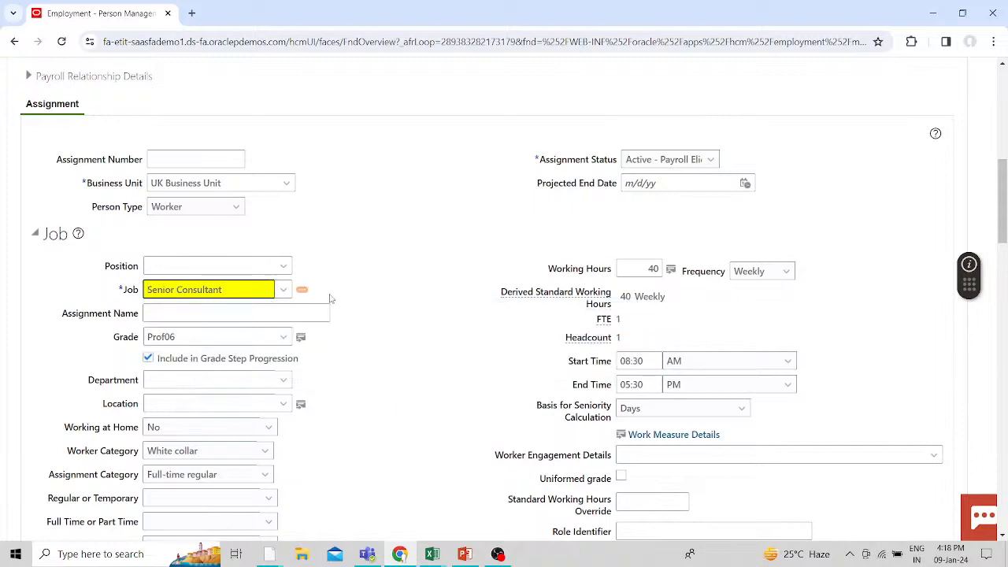
{"action": "left_click", "coordinate": [282, 338]}
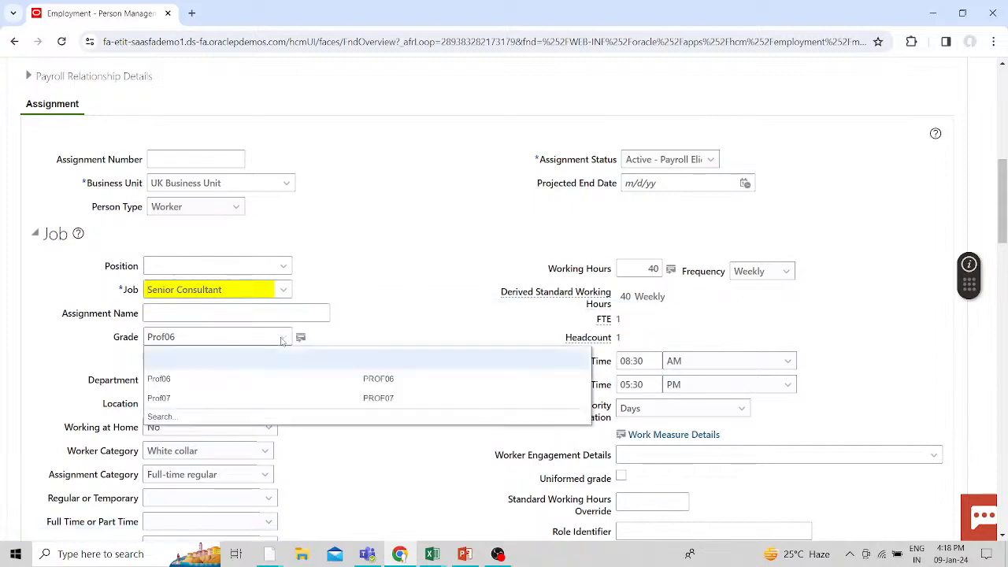
{"action": "left_click", "coordinate": [172, 401]}
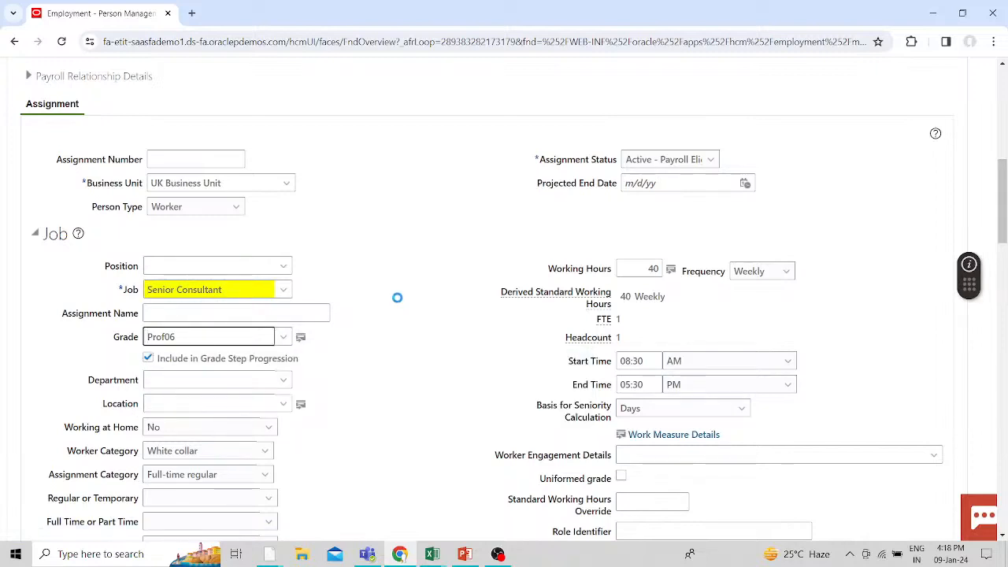
Step: Open the location search for the assignment, try the name UK, and switch to the advanced search criteria
{"action": "scroll", "coordinate": [397, 299], "scroll_direction": "down", "scroll_amount": 1}
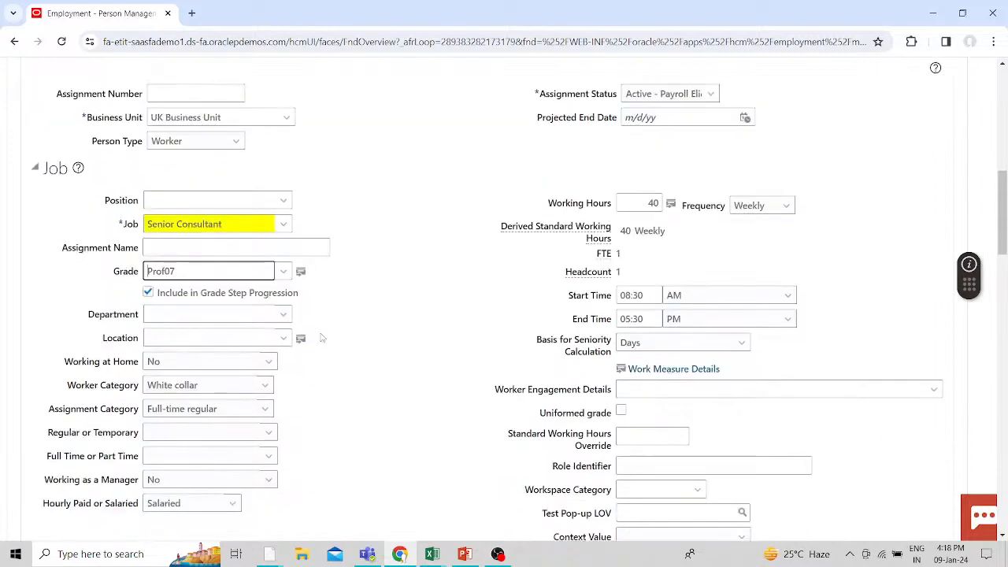
{"action": "left_click", "coordinate": [285, 337]}
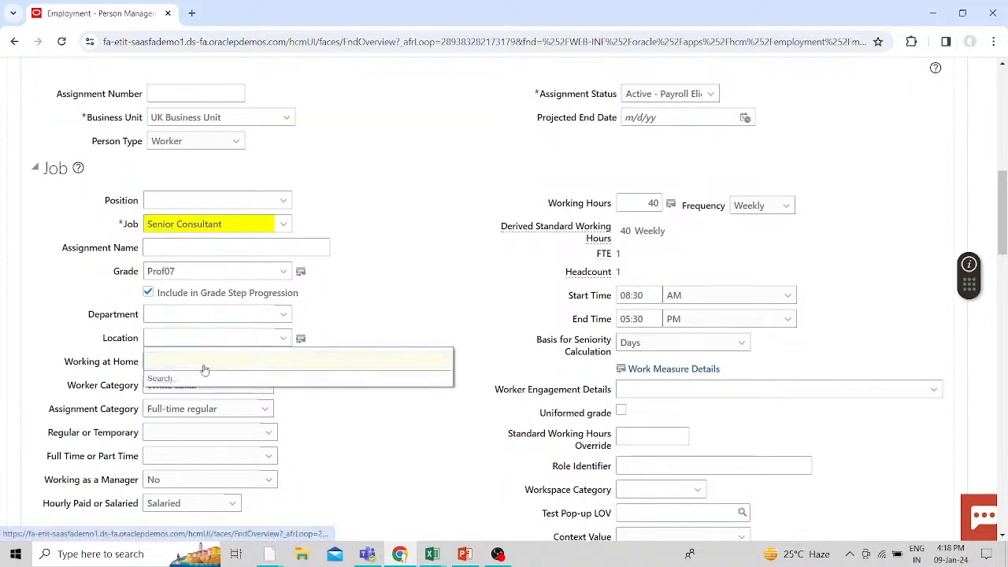
{"action": "left_click", "coordinate": [202, 373]}
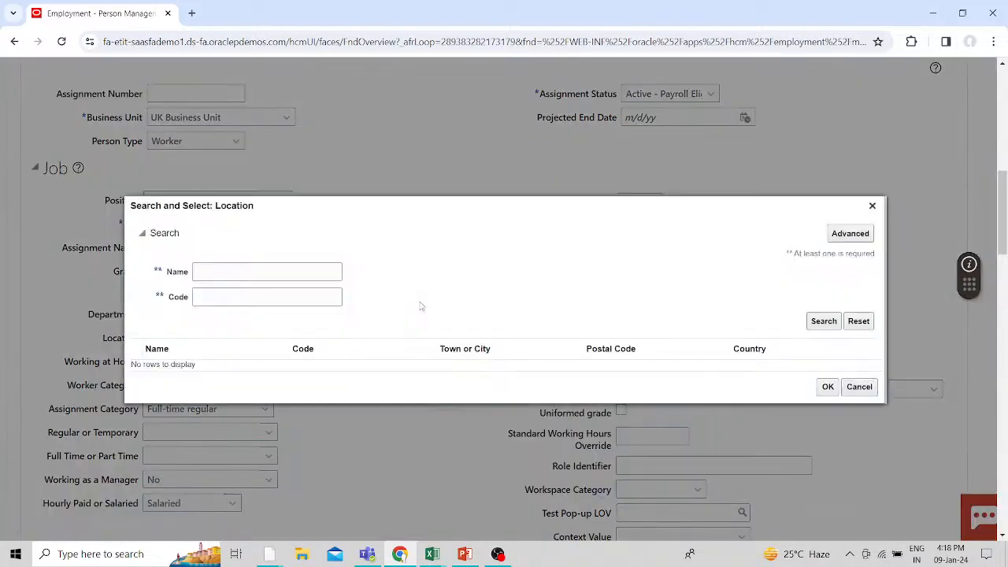
{"action": "left_click", "coordinate": [221, 273]}
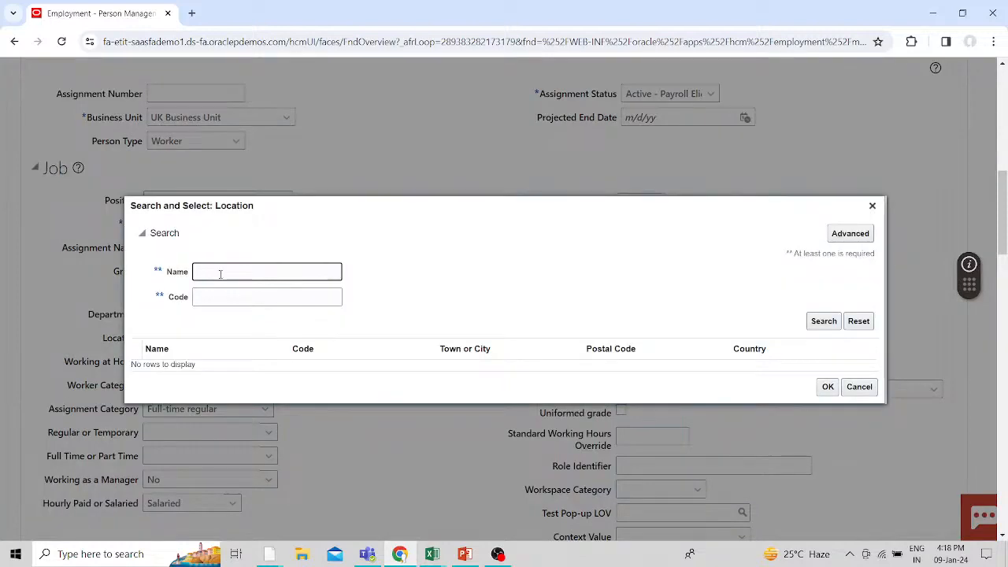
{"action": "type", "text": "UK"}
{"action": "key", "text": "BackSpace"}
{"action": "left_click", "coordinate": [865, 235]}
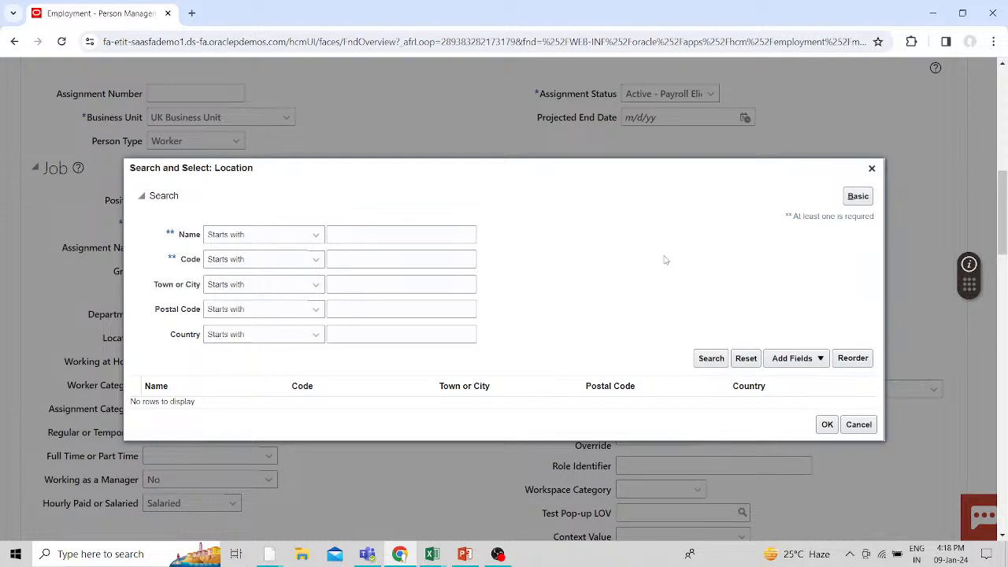
Step: Search for locations whose name starts with LON and select London as the assignment's location
{"action": "left_click", "coordinate": [370, 235]}
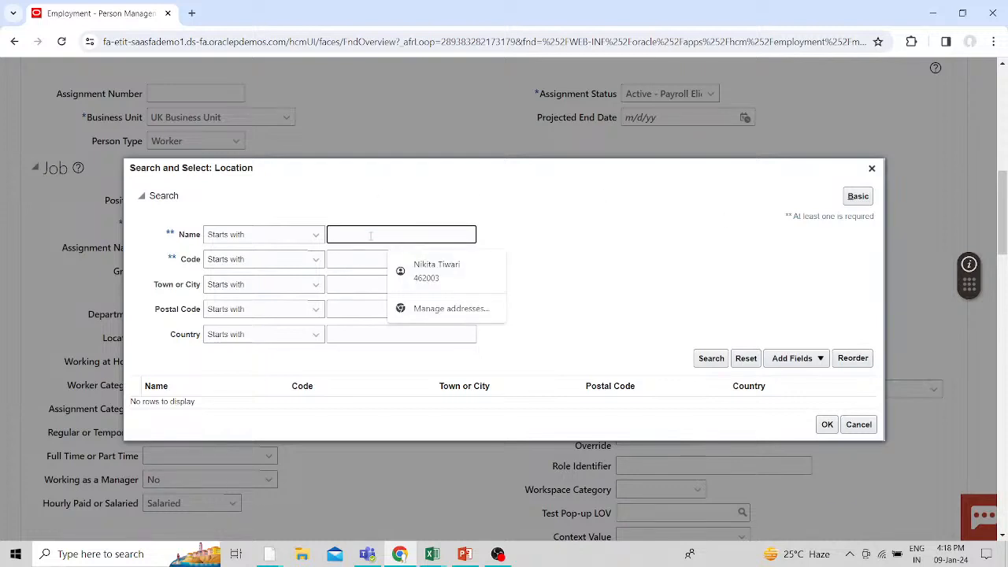
{"action": "type", "text": "lo"}
{"action": "key", "text": "BackSpace"}
{"action": "key", "text": "BackSpace"}
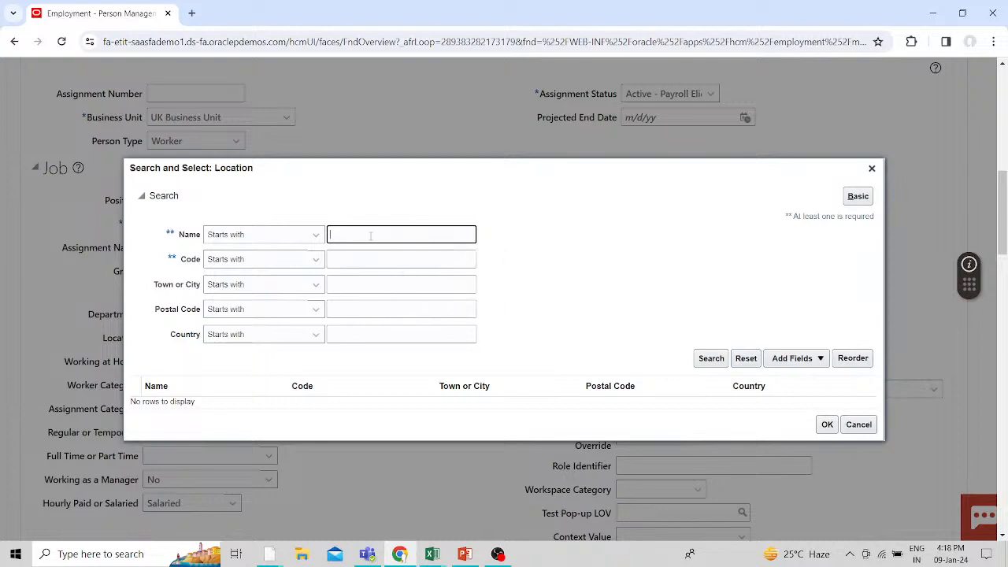
{"action": "type", "text": "LON"}
{"action": "key", "text": "Return"}
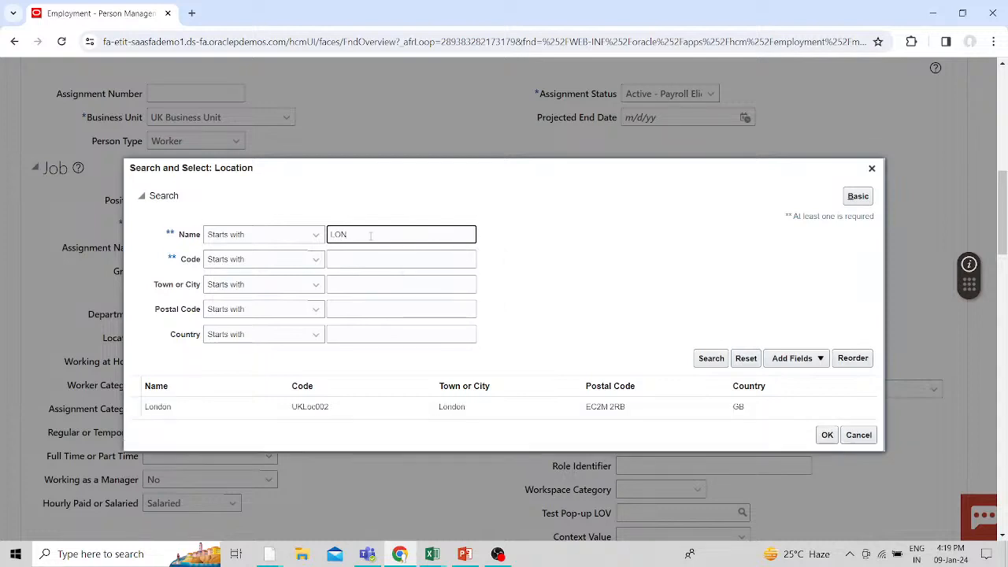
{"action": "left_click", "coordinate": [374, 400]}
{"action": "left_click", "coordinate": [827, 430]}
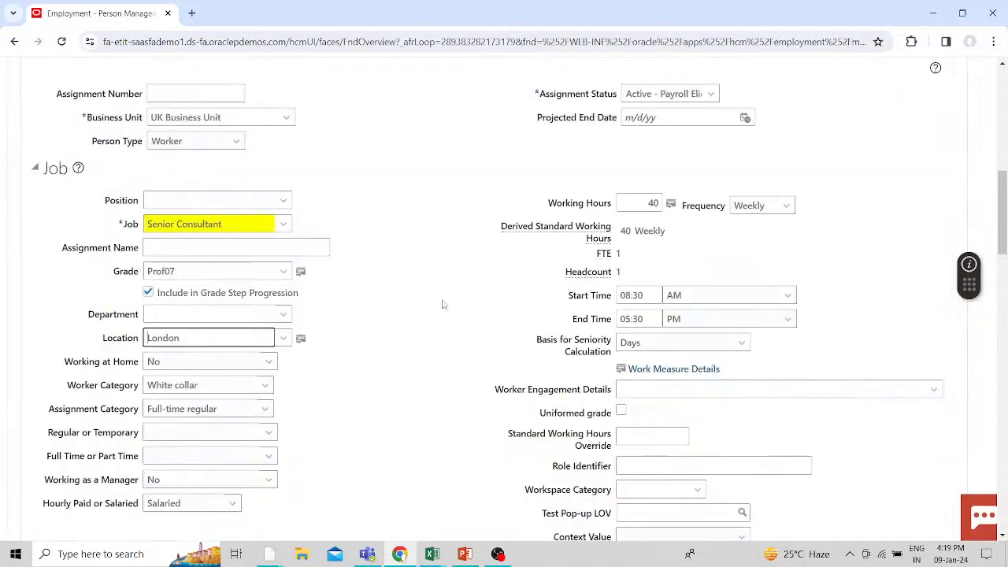
Step: Expand the assignment's manager details and open the search for a different line manager
{"action": "scroll", "coordinate": [443, 304], "scroll_direction": "down", "scroll_amount": 2}
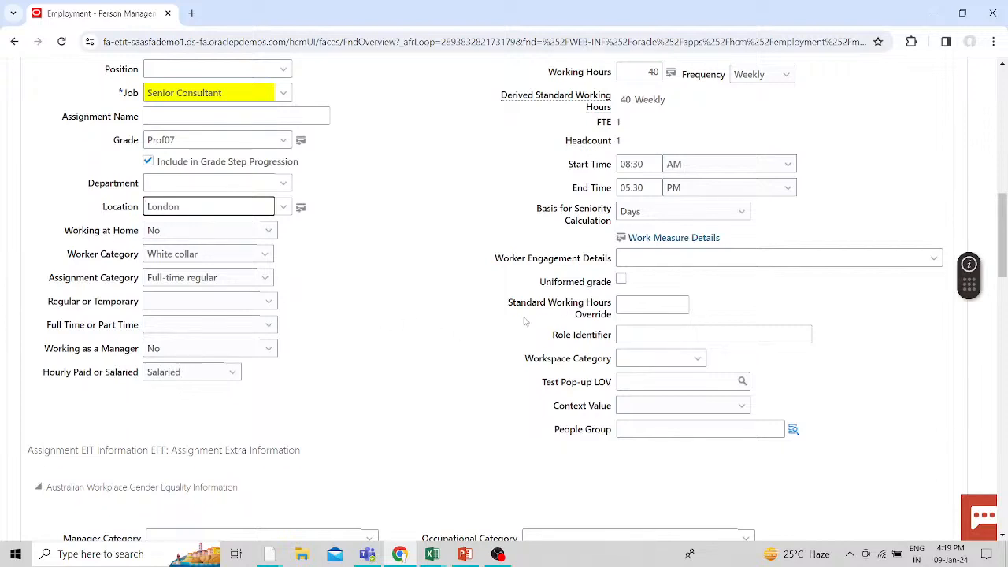
{"action": "scroll", "coordinate": [524, 323], "scroll_direction": "up", "scroll_amount": 1}
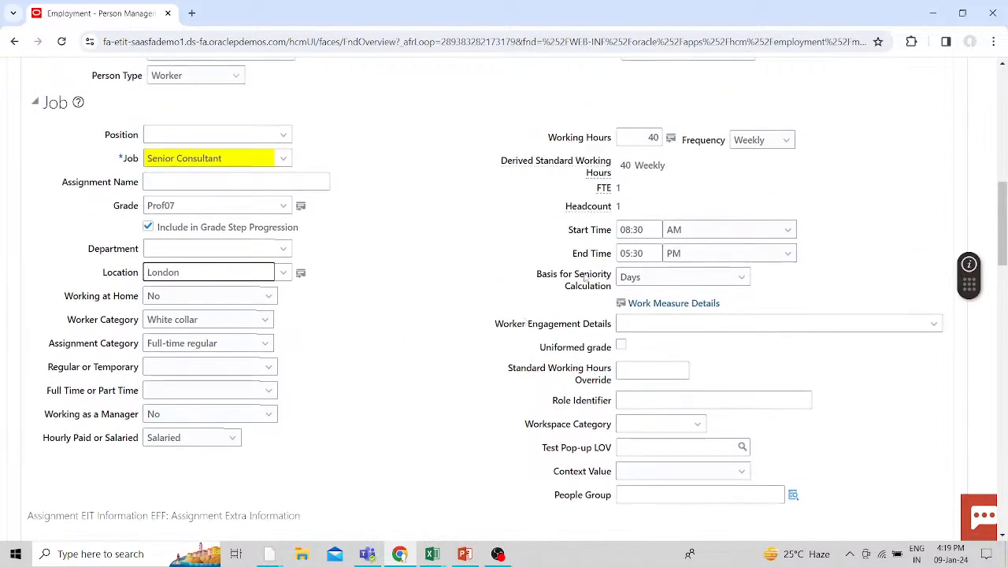
{"action": "scroll", "coordinate": [378, 359], "scroll_direction": "down", "scroll_amount": 5}
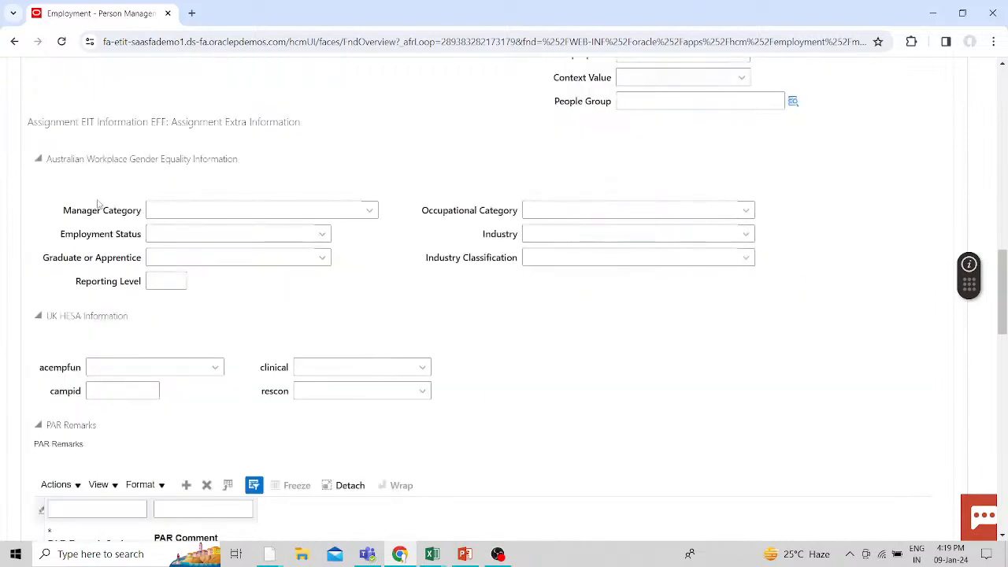
{"action": "scroll", "coordinate": [98, 204], "scroll_direction": "up", "scroll_amount": 1}
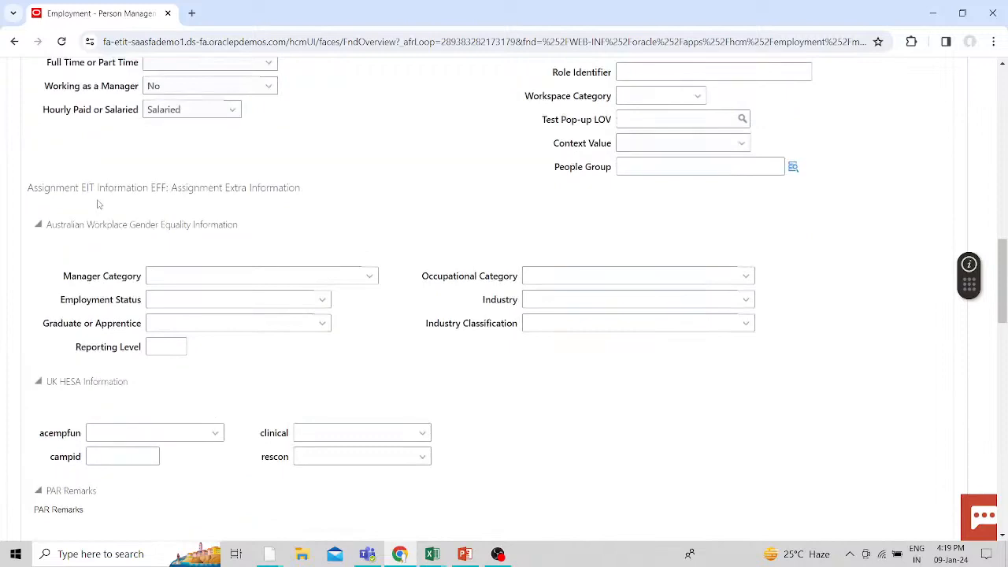
{"action": "scroll", "coordinate": [98, 204], "scroll_direction": "down", "scroll_amount": 8}
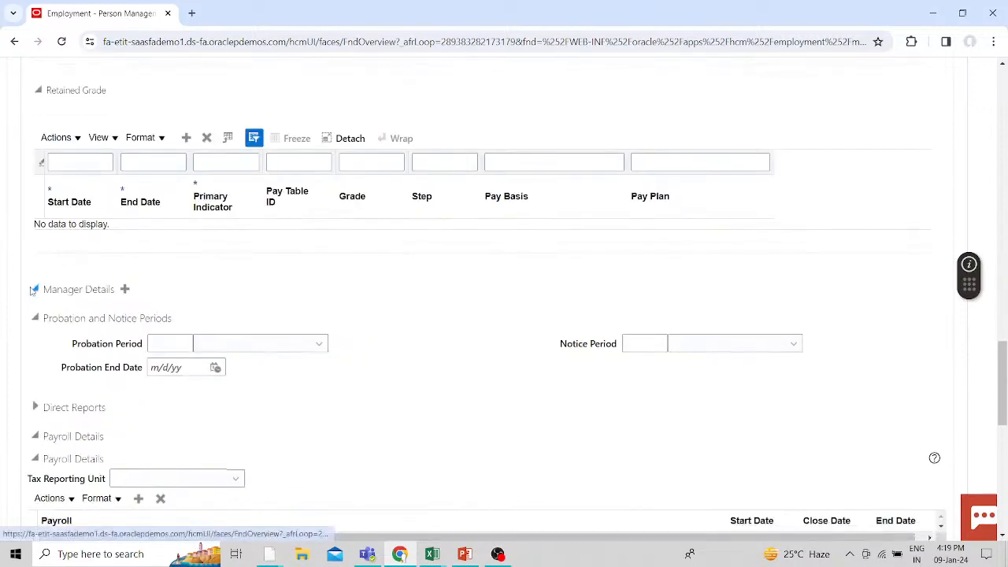
{"action": "left_click", "coordinate": [34, 290]}
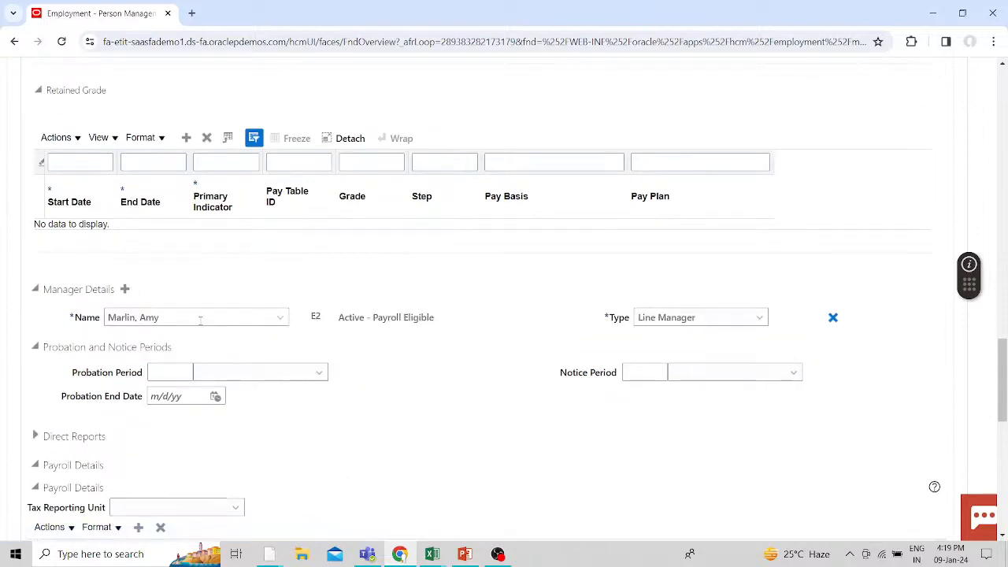
{"action": "left_click", "coordinate": [277, 315]}
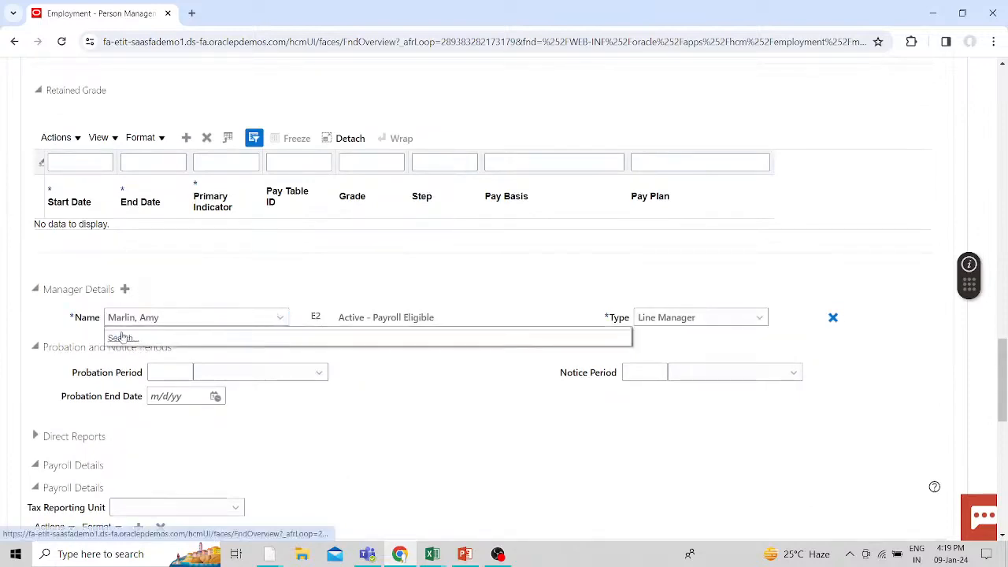
{"action": "left_click", "coordinate": [122, 337]}
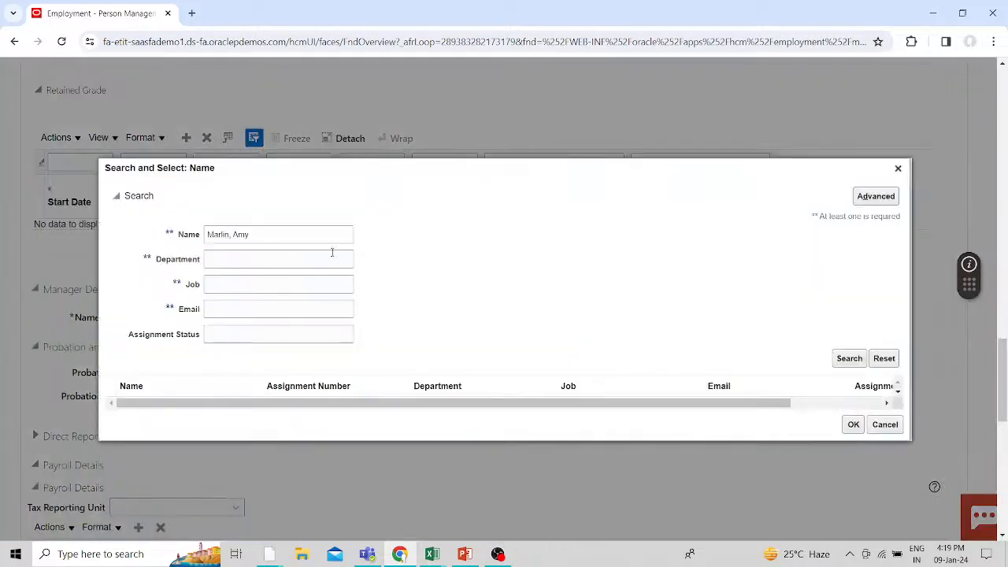
Step: Replace the name criterion with the new manager's surname, search, and select the matching person as line manager
{"action": "left_click", "coordinate": [284, 231]}
{"action": "key", "text": "BackSpace"}
{"action": "key", "text": "BackSpace"}
{"action": "key", "text": "BackSpace"}
{"action": "key", "text": "BackSpace"}
{"action": "key", "text": "BackSpace"}
{"action": "key", "text": "BackSpace"}
{"action": "key", "text": "BackSpace"}
{"action": "key", "text": "BackSpace"}
{"action": "key", "text": "BackSpace"}
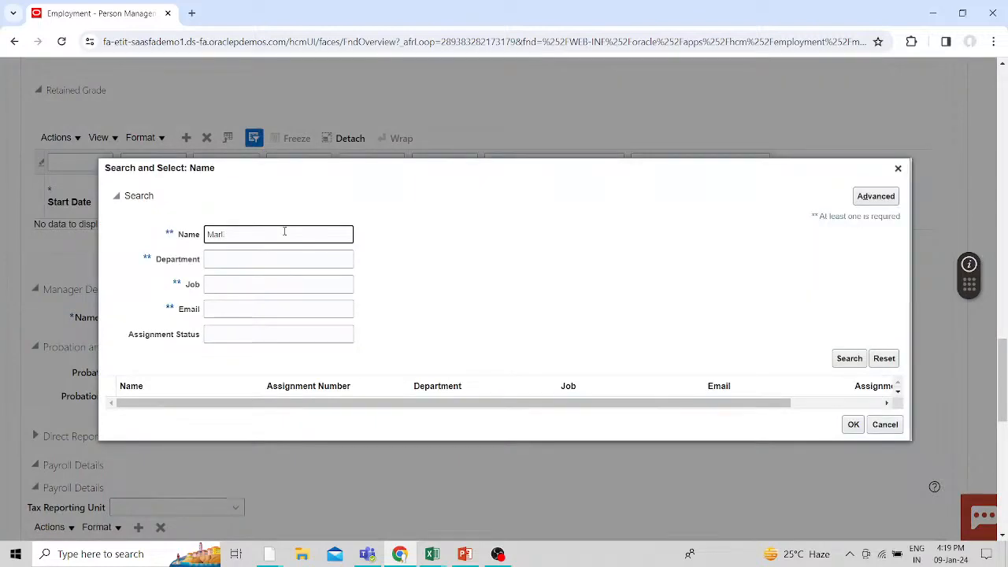
{"action": "key", "text": "BackSpace"}
{"action": "key", "text": "BackSpace"}
{"action": "type", "text": "is"}
{"action": "key", "text": "Return"}
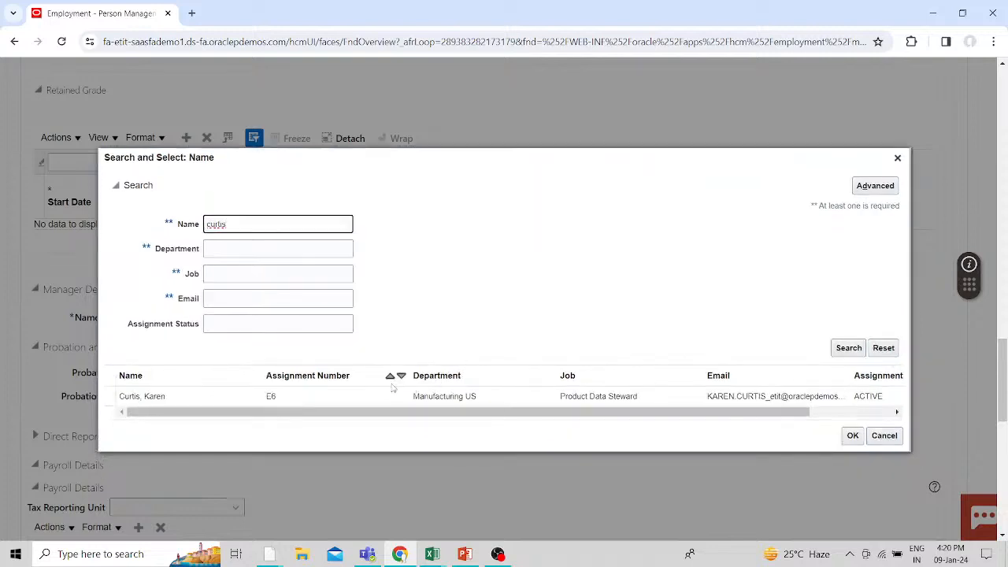
{"action": "left_click", "coordinate": [359, 396]}
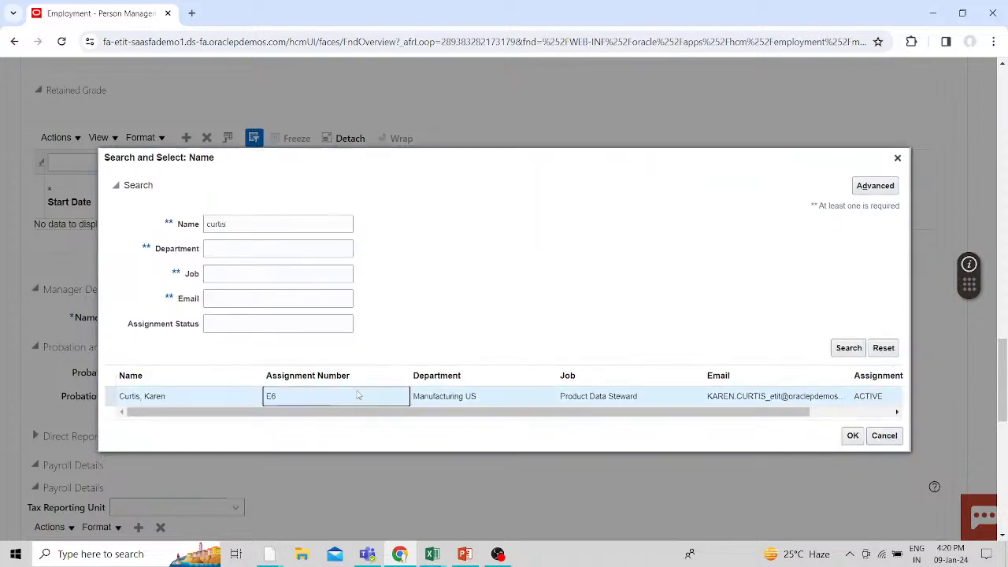
{"action": "left_click", "coordinate": [853, 436]}
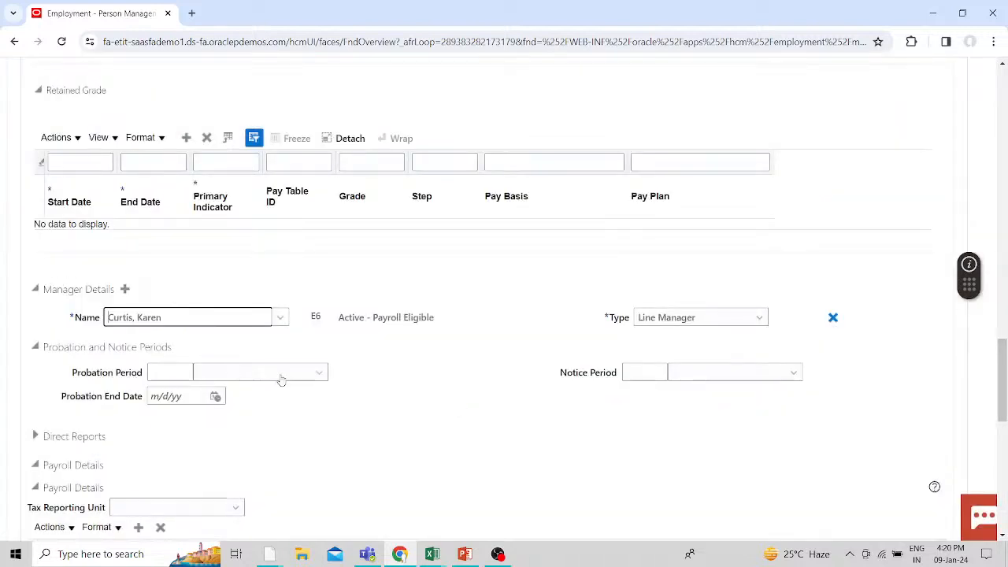
Step: Reopen the line manager search with advanced criteria and set the name condition to Is not blank
{"action": "left_click", "coordinate": [280, 318]}
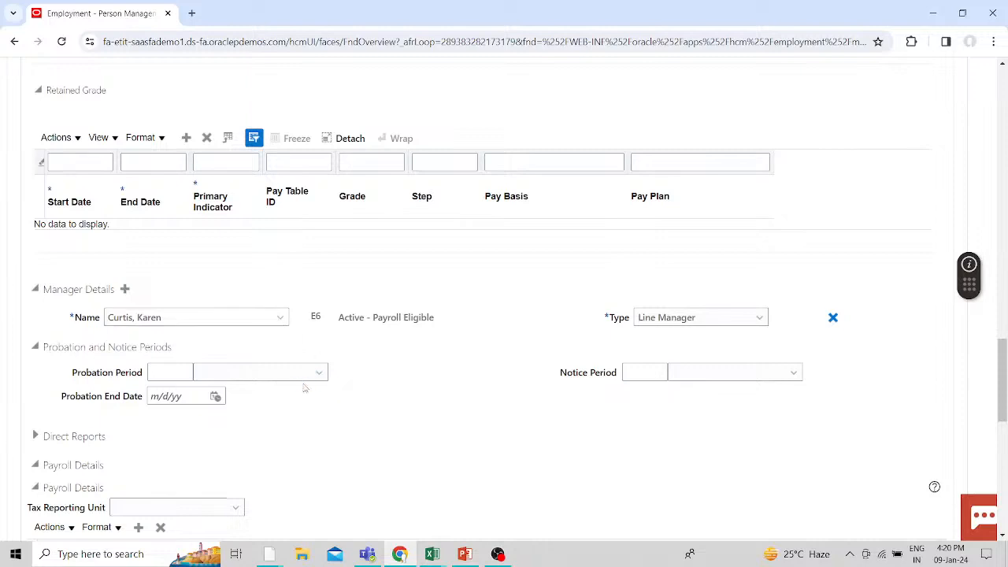
{"action": "left_click", "coordinate": [121, 383]}
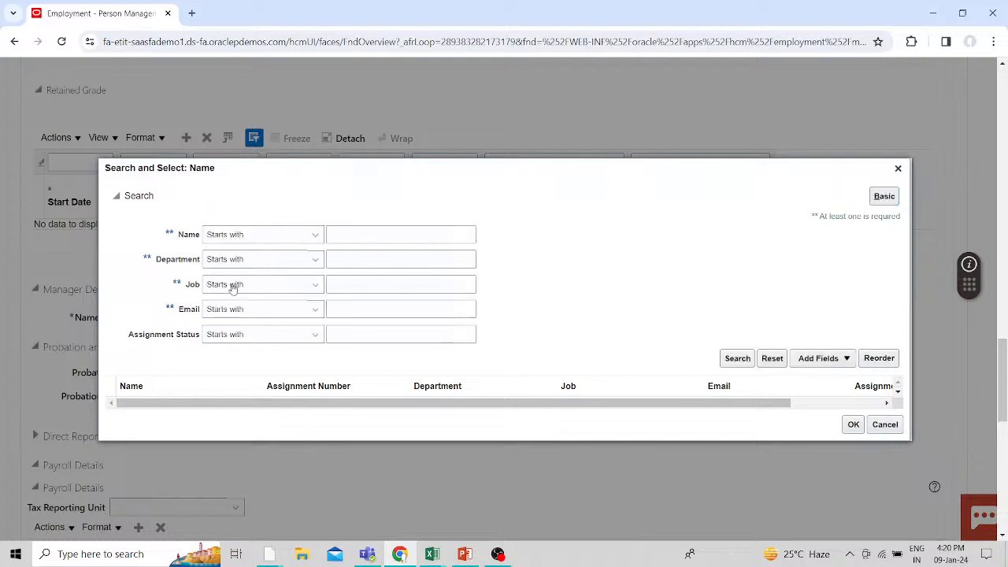
{"action": "left_click", "coordinate": [309, 235]}
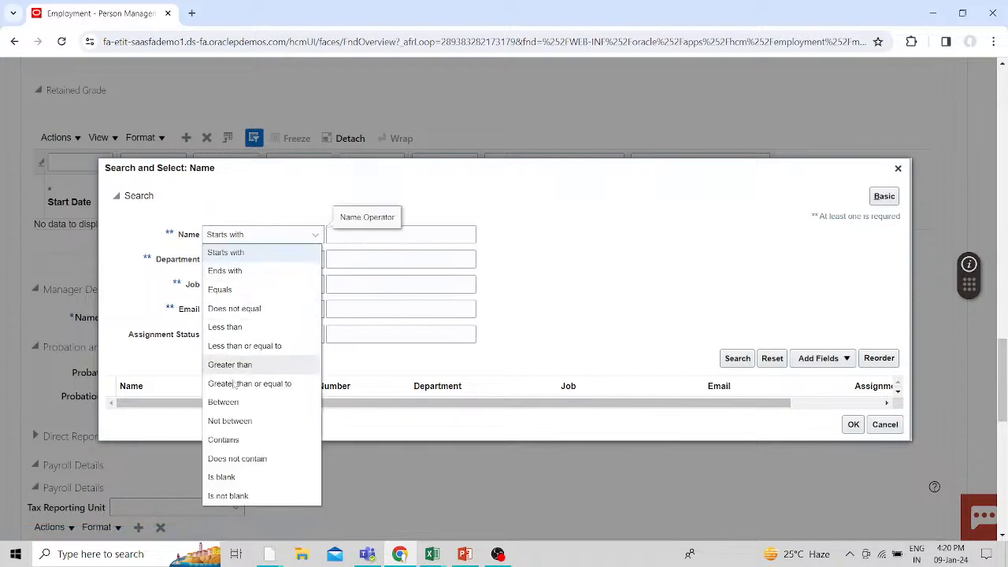
{"action": "left_click", "coordinate": [240, 457]}
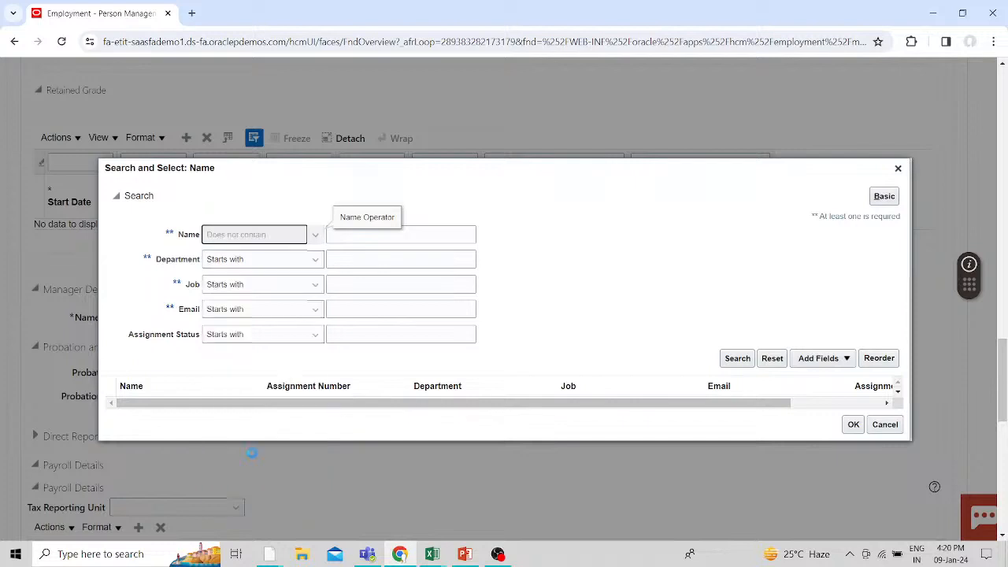
{"action": "left_click", "coordinate": [315, 234]}
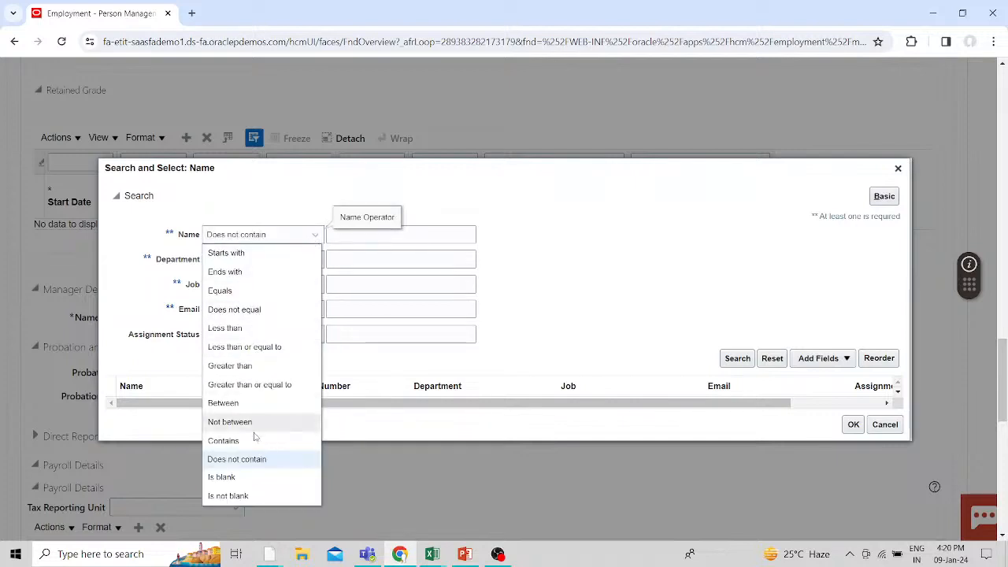
{"action": "left_click", "coordinate": [237, 497]}
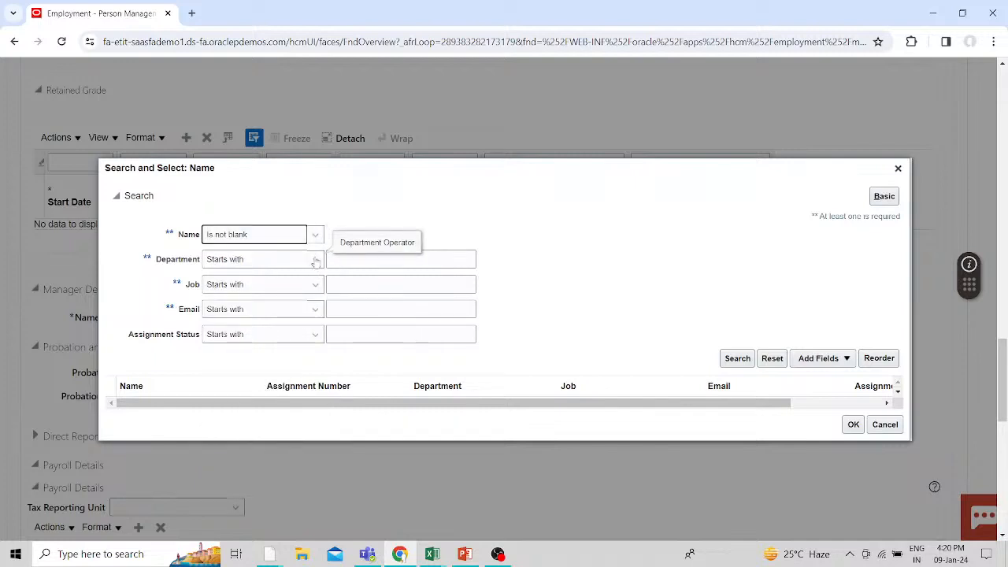
Step: Set the department condition of the line manager search to Contains UK
{"action": "left_click", "coordinate": [417, 256]}
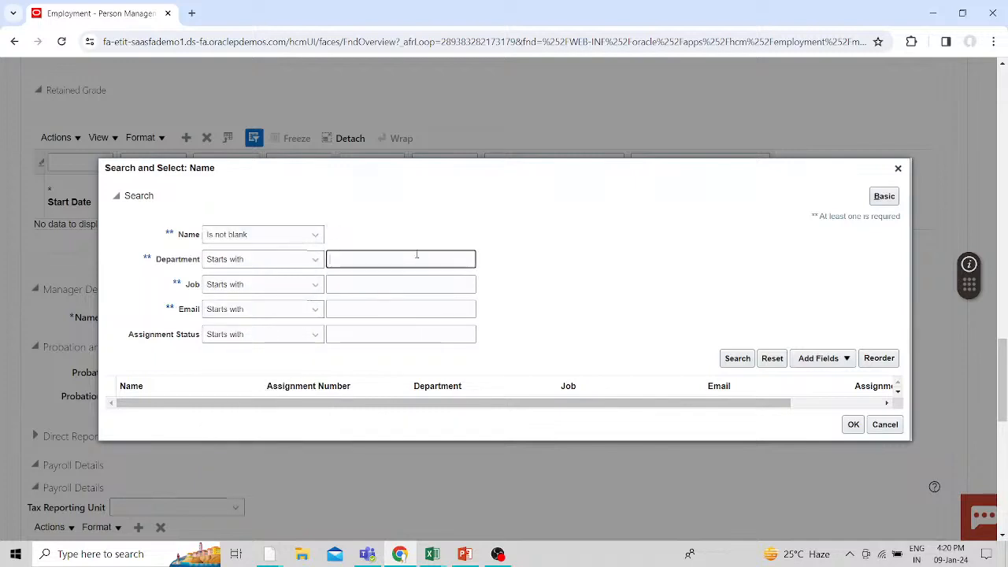
{"action": "left_click", "coordinate": [315, 260]}
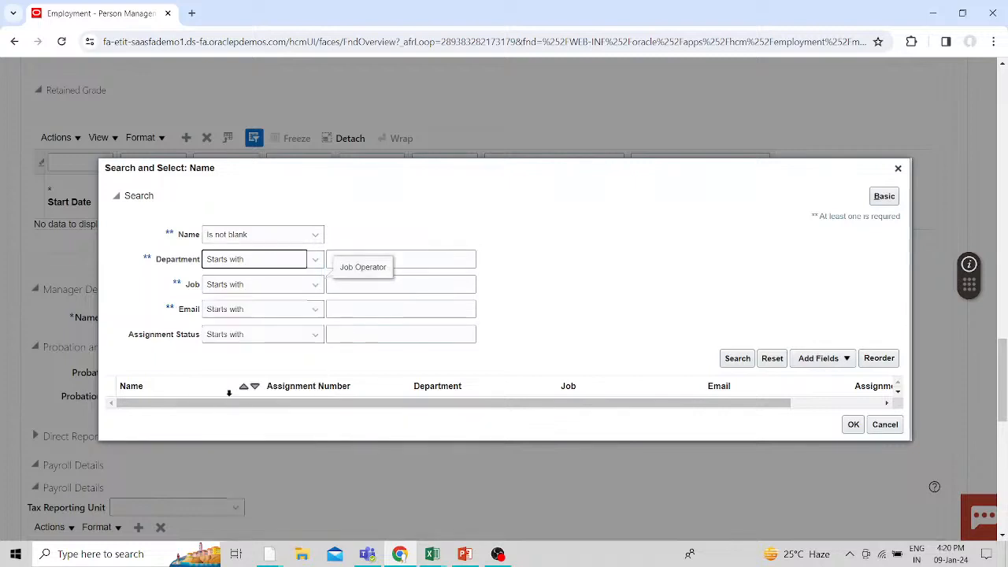
{"action": "left_click", "coordinate": [288, 263]}
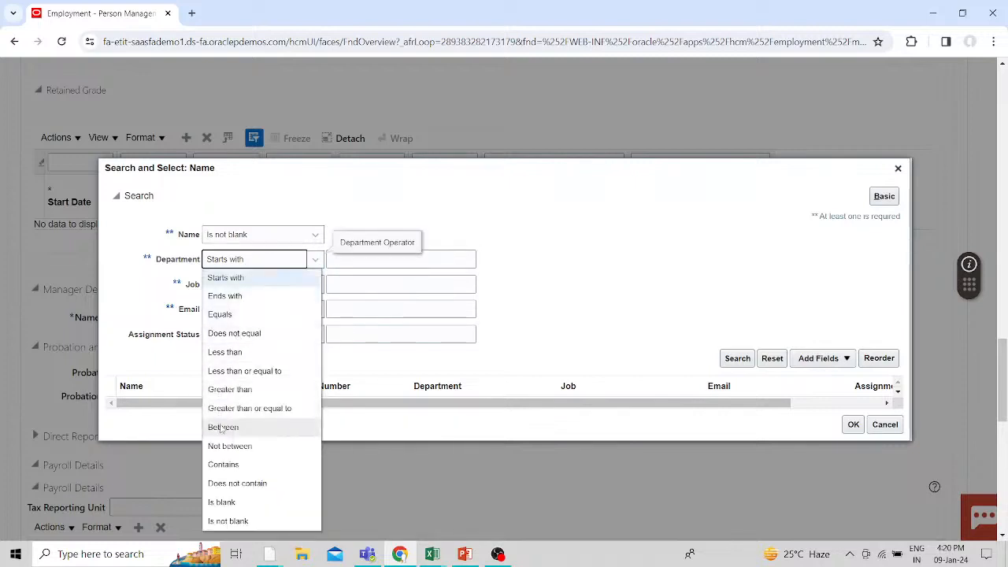
{"action": "left_click", "coordinate": [224, 466]}
{"action": "left_click", "coordinate": [366, 260]}
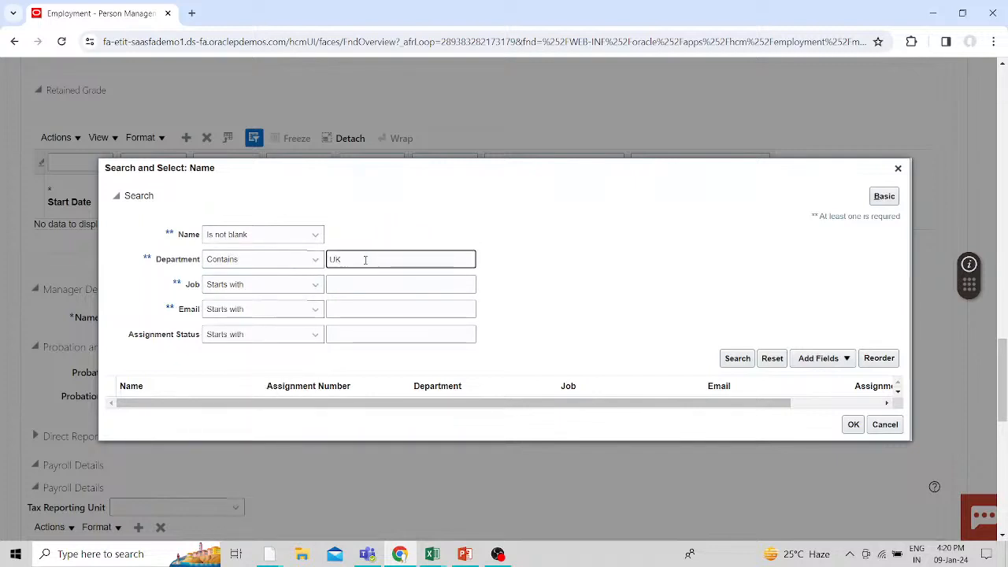
Step: Run the line manager search and assign the first listed consultant from the Consulting West UK department
{"action": "left_click", "coordinate": [727, 364]}
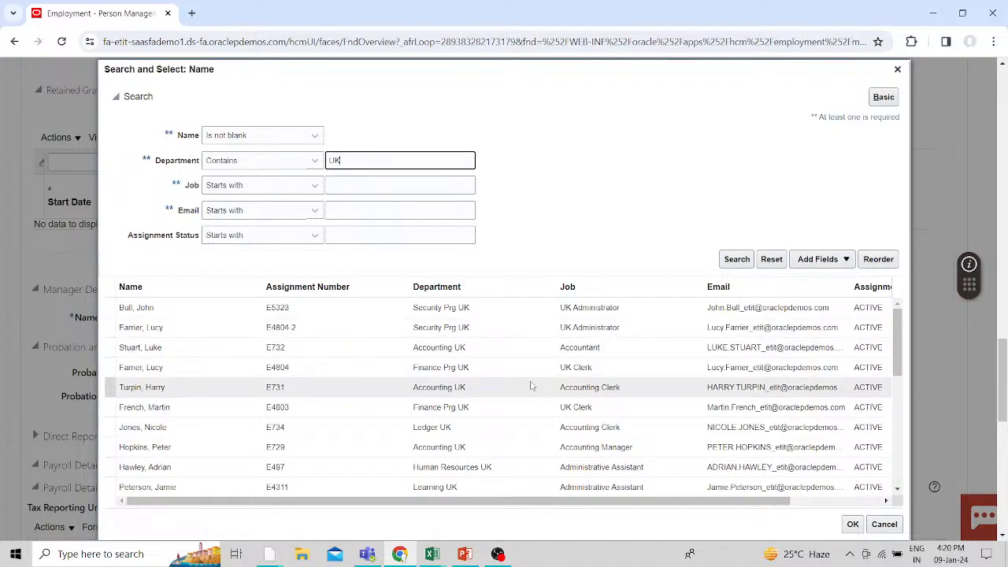
{"action": "scroll", "coordinate": [531, 386], "scroll_direction": "down", "scroll_amount": 5}
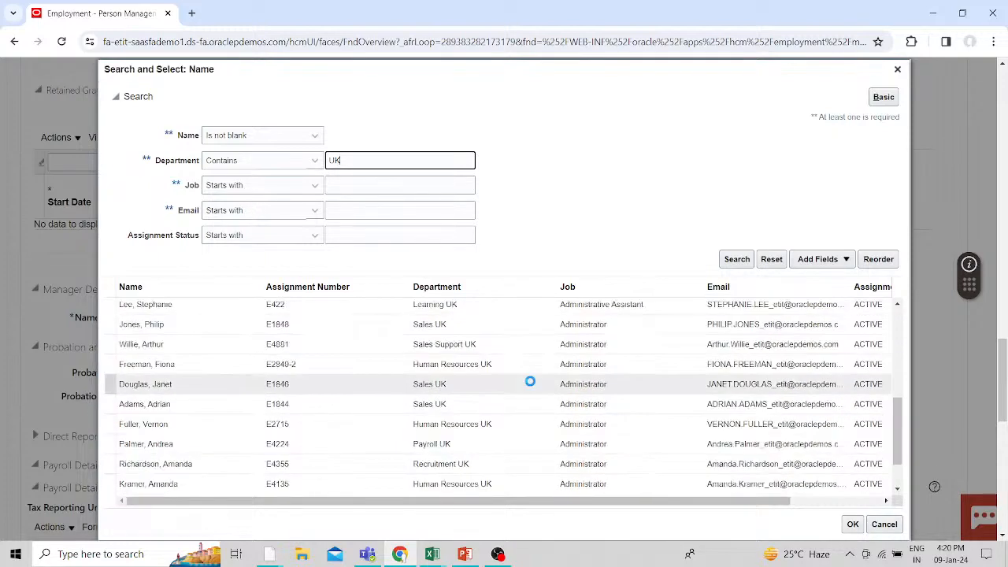
{"action": "scroll", "coordinate": [530, 385], "scroll_direction": "down", "scroll_amount": 8}
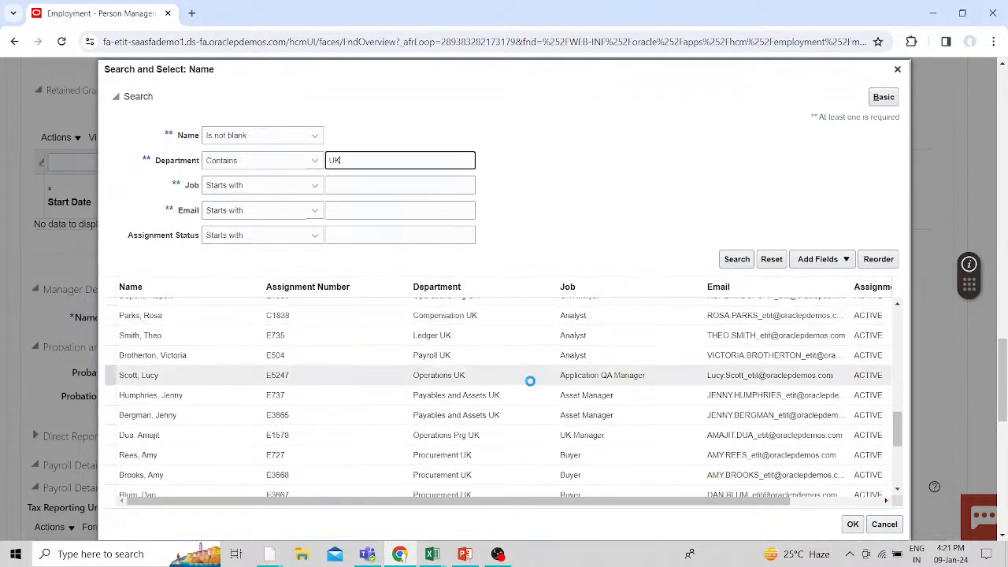
{"action": "scroll", "coordinate": [530, 381], "scroll_direction": "down", "scroll_amount": 10}
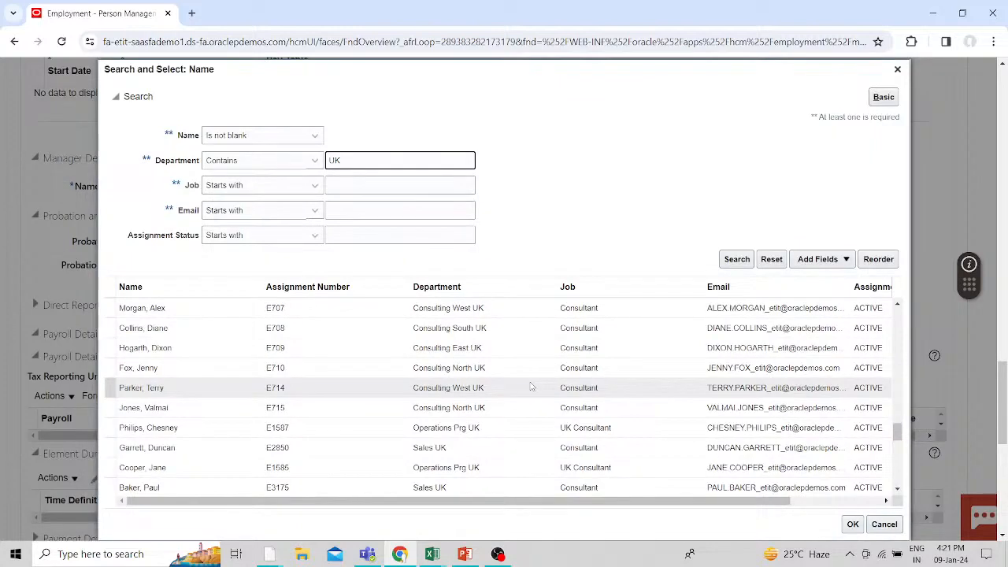
{"action": "scroll", "coordinate": [531, 386], "scroll_direction": "up", "scroll_amount": 1}
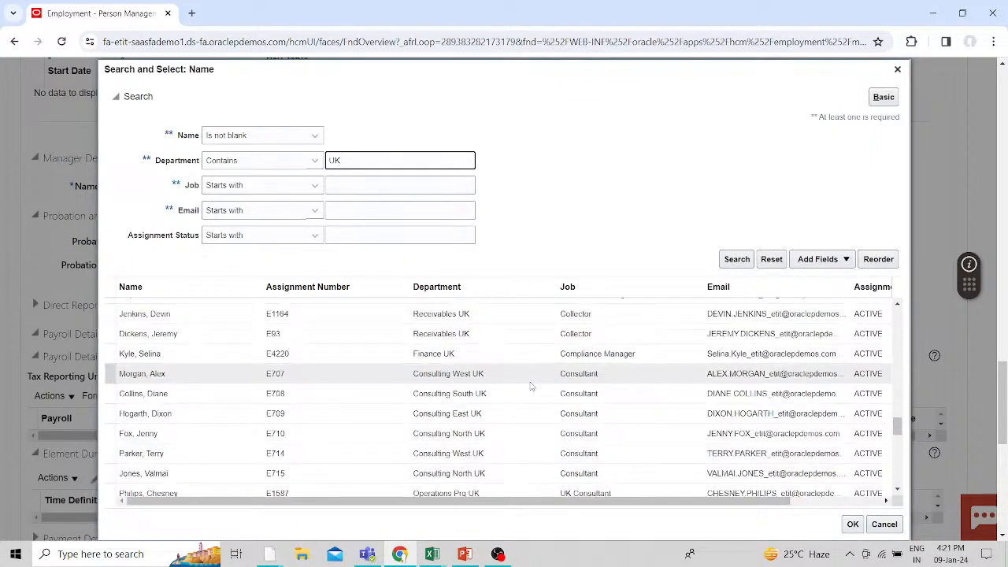
{"action": "left_click", "coordinate": [530, 382]}
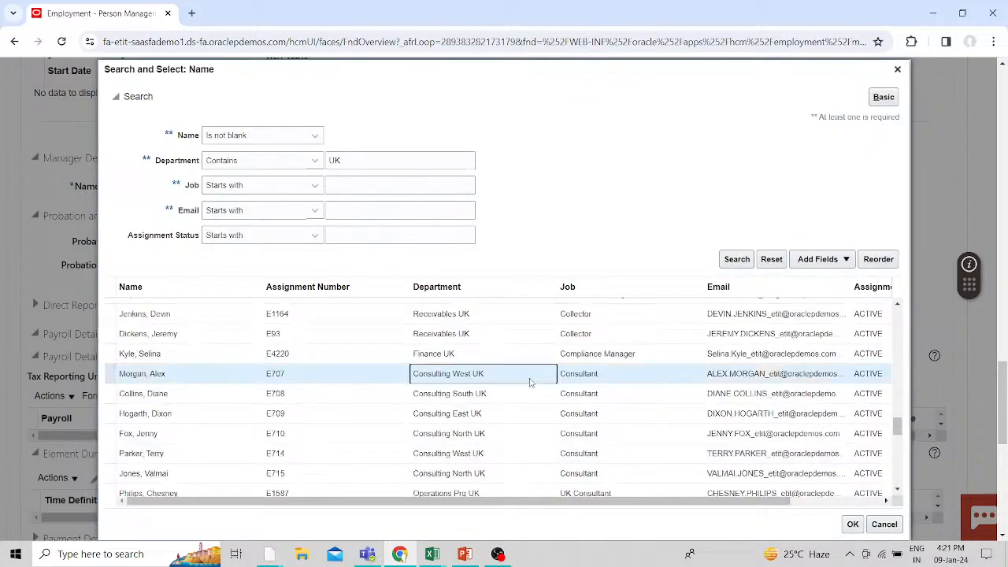
{"action": "left_click", "coordinate": [852, 524]}
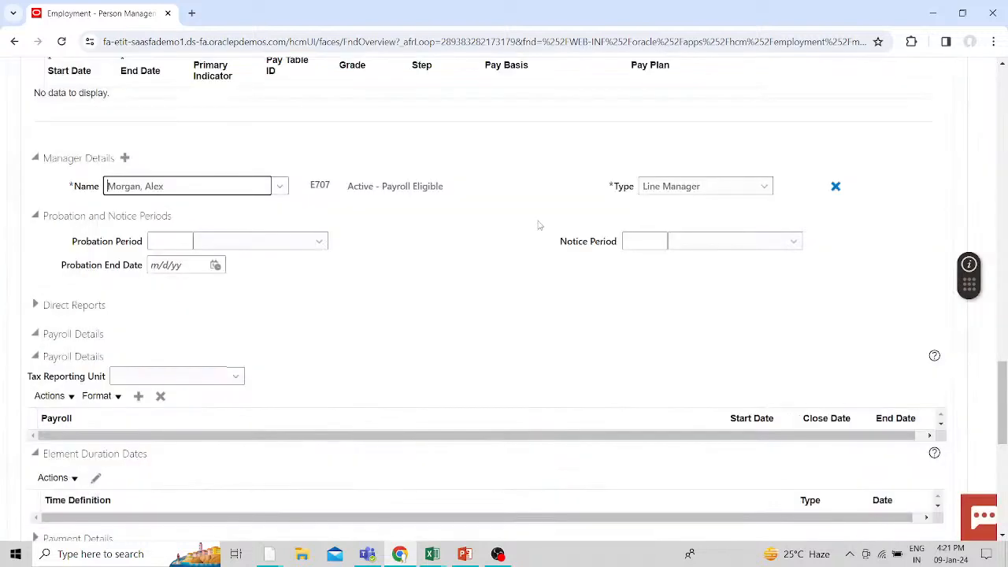
{"action": "left_click", "coordinate": [449, 284]}
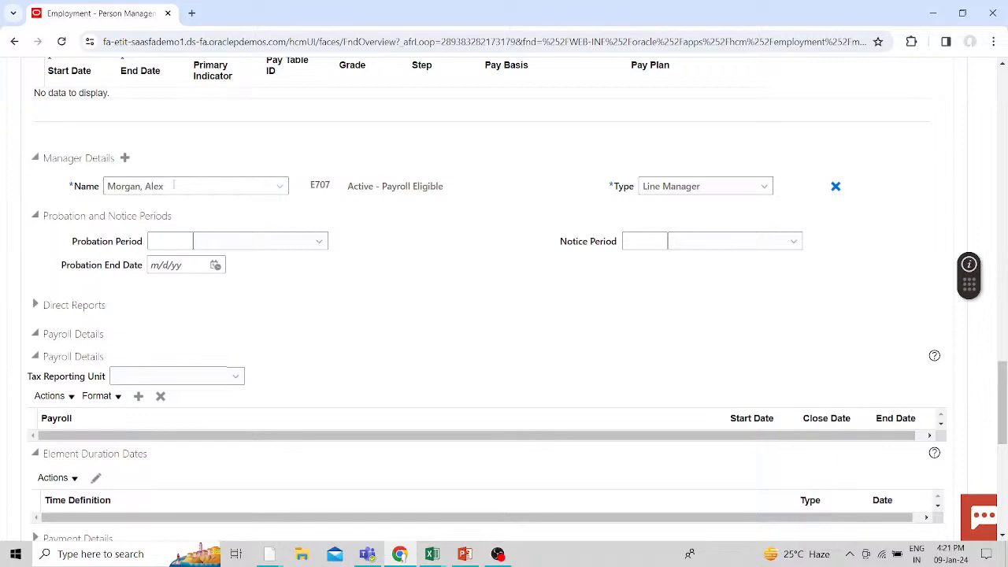
Step: Set the tax reporting unit to UK Legal Entity and choose UK Monthly Payroll as the payroll in the payroll details
{"action": "scroll", "coordinate": [449, 263], "scroll_direction": "up", "scroll_amount": 10}
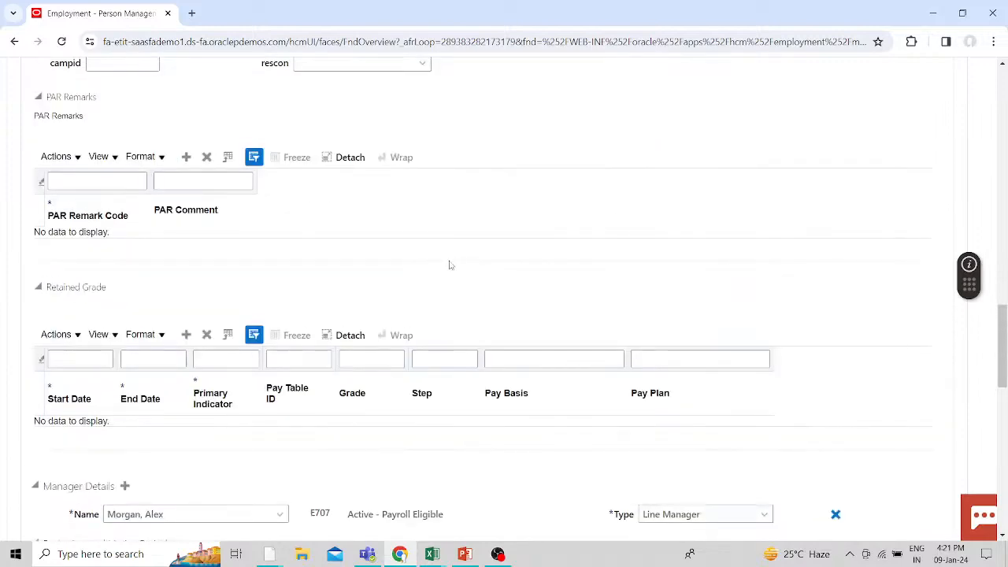
{"action": "scroll", "coordinate": [450, 263], "scroll_direction": "up", "scroll_amount": 15}
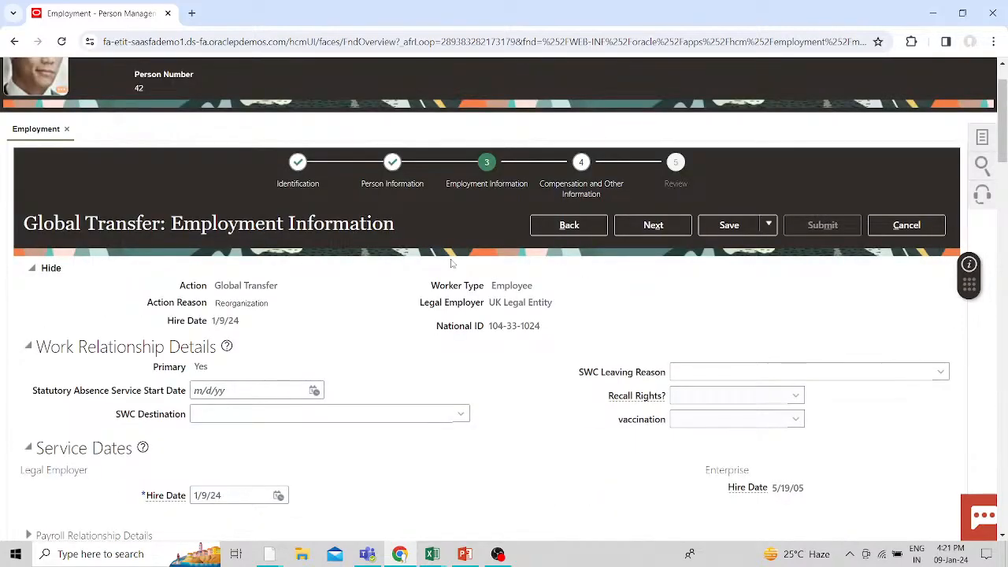
{"action": "scroll", "coordinate": [452, 263], "scroll_direction": "down", "scroll_amount": 20}
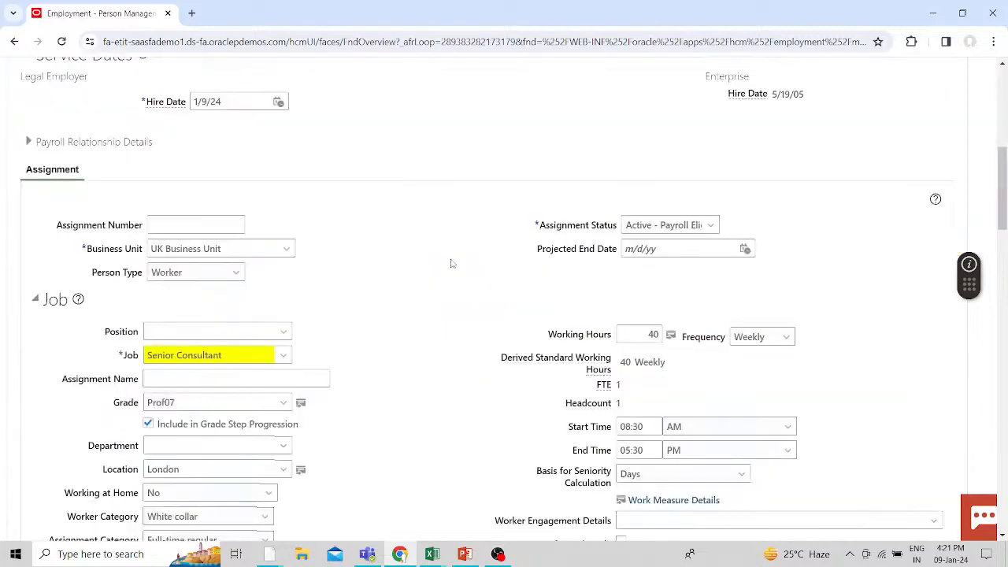
{"action": "scroll", "coordinate": [451, 263], "scroll_direction": "up", "scroll_amount": 3}
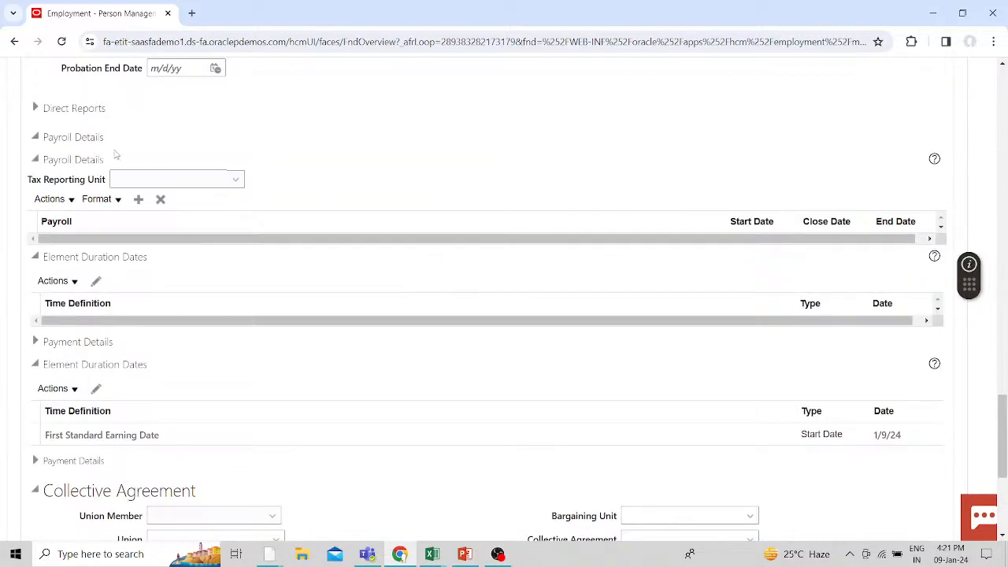
{"action": "left_click", "coordinate": [209, 183]}
{"action": "left_click", "coordinate": [165, 215]}
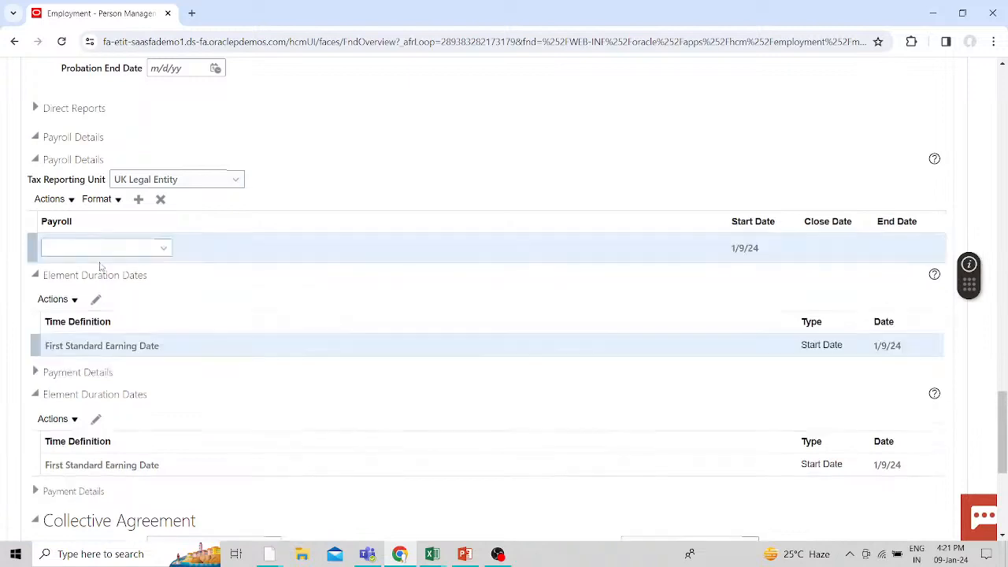
{"action": "left_click", "coordinate": [162, 249]}
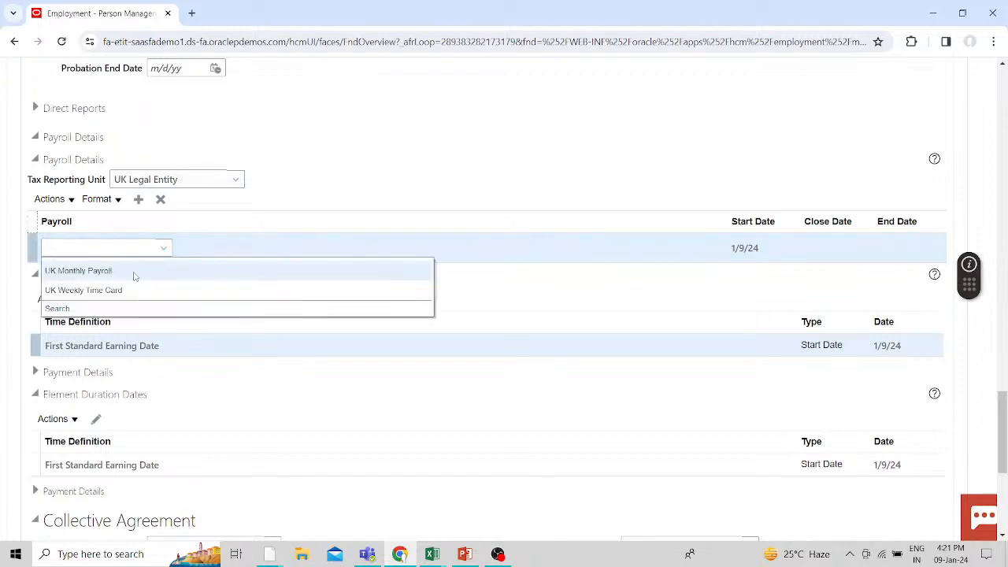
{"action": "left_click", "coordinate": [132, 272]}
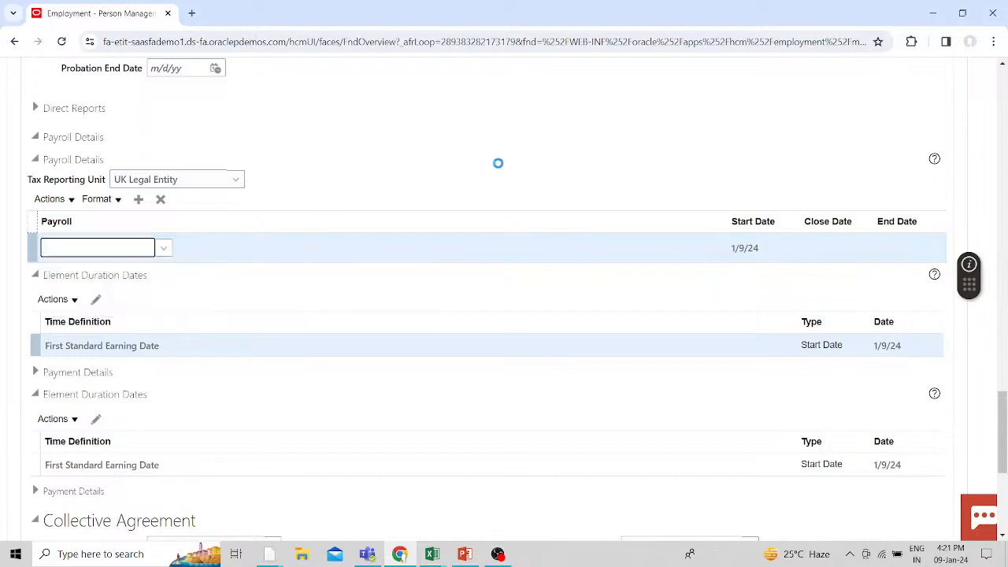
Step: Continue the global transfer to its Compensation and Other Information stage
{"action": "scroll", "coordinate": [738, 193], "scroll_direction": "up", "scroll_amount": 20}
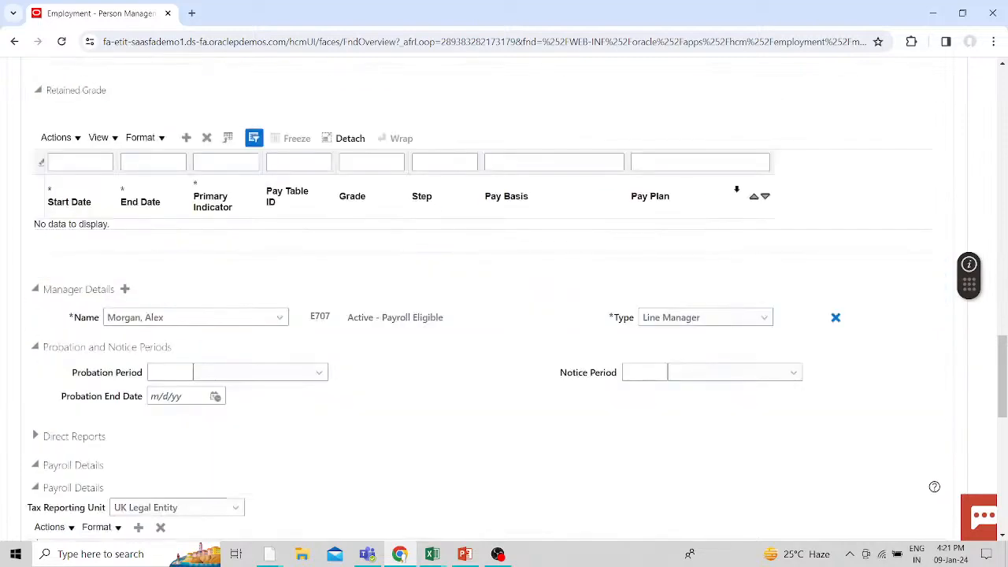
{"action": "scroll", "coordinate": [740, 194], "scroll_direction": "up", "scroll_amount": 3}
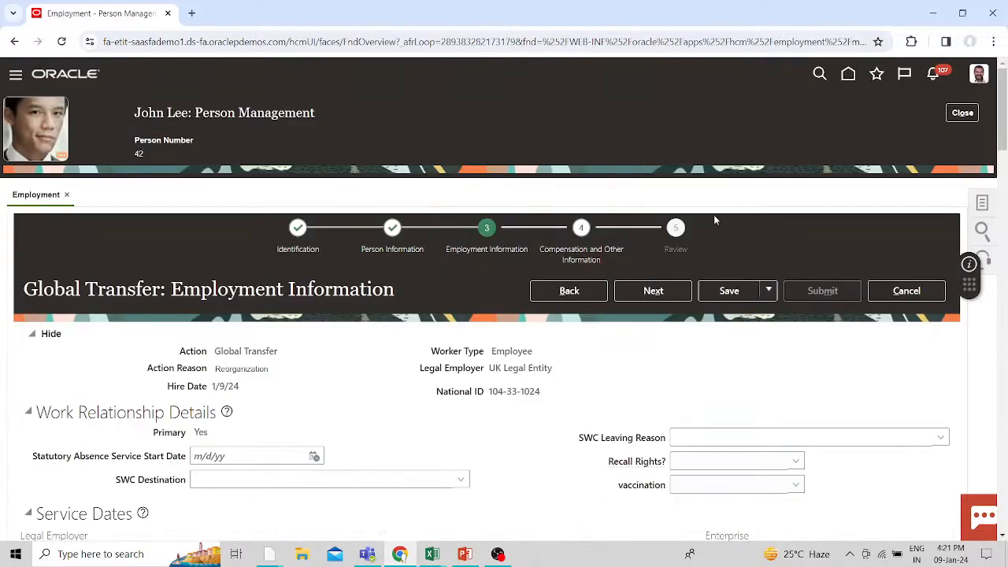
{"action": "left_click", "coordinate": [670, 291]}
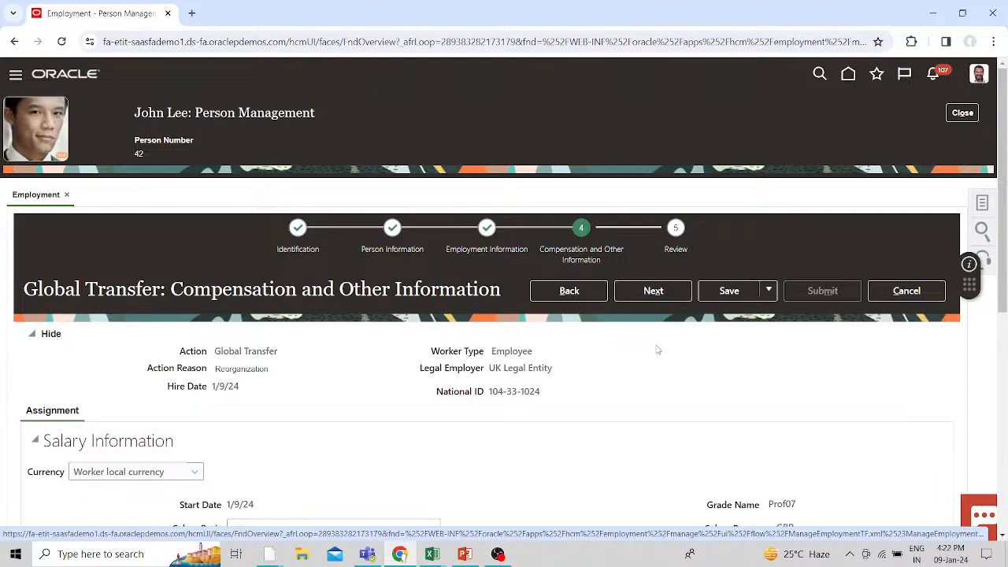
Step: Set the salary basis to UK Annual Salary Basis and enter a salary amount of 75,000 GBP
{"action": "scroll", "coordinate": [657, 350], "scroll_direction": "down", "scroll_amount": 4}
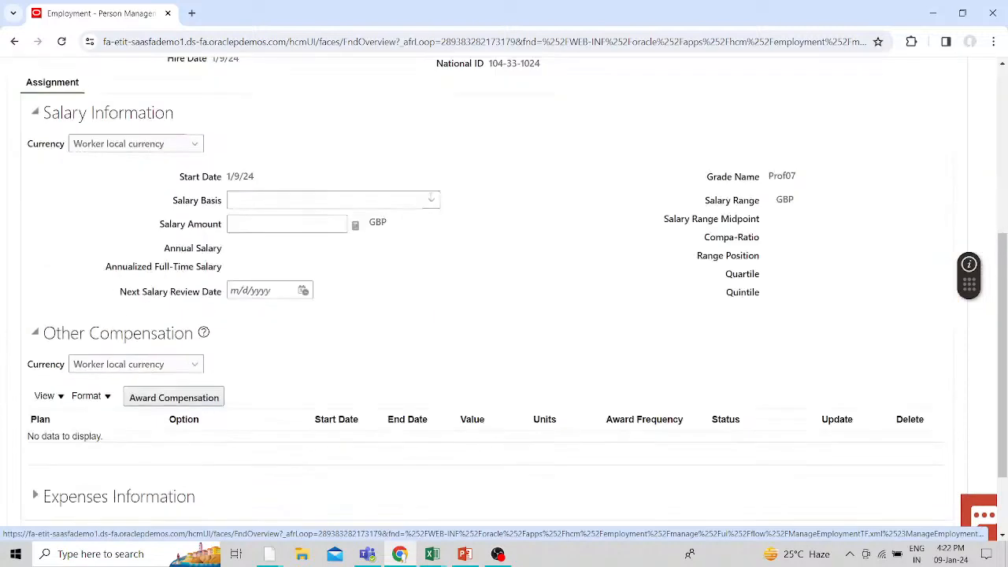
{"action": "left_click", "coordinate": [433, 200]}
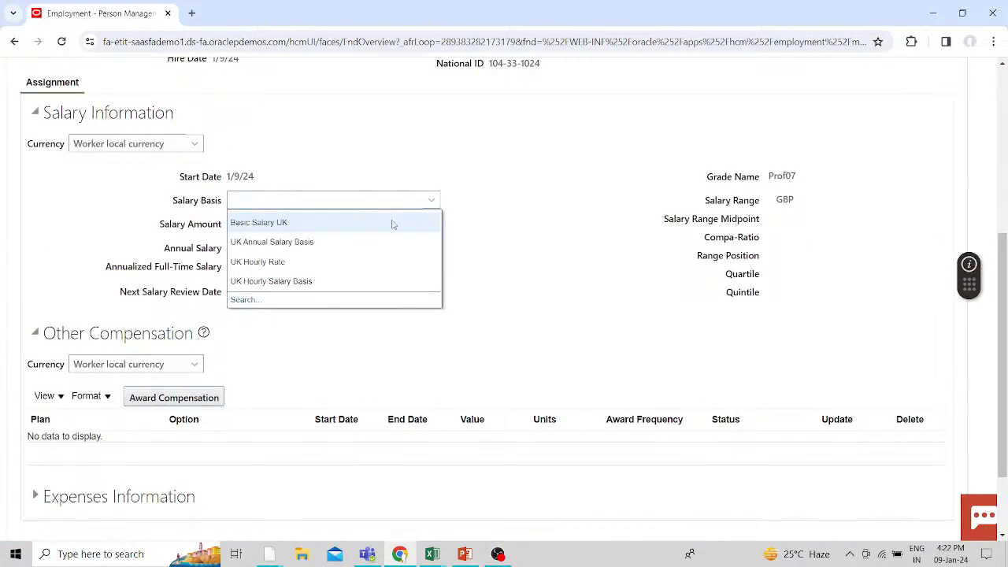
{"action": "left_click", "coordinate": [340, 244]}
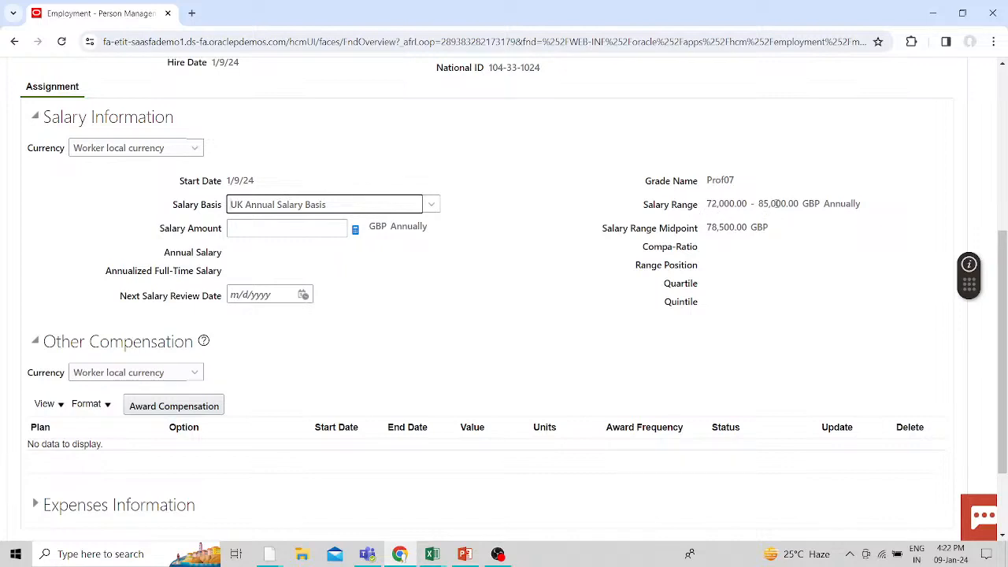
{"action": "left_click", "coordinate": [294, 228]}
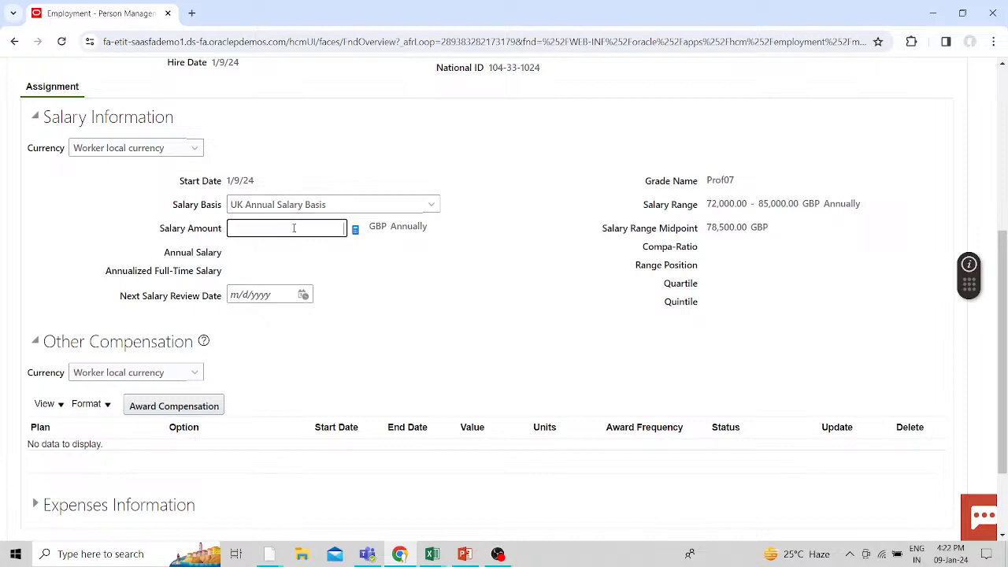
{"action": "type", "text": "75000"}
{"action": "key", "text": "Tab"}
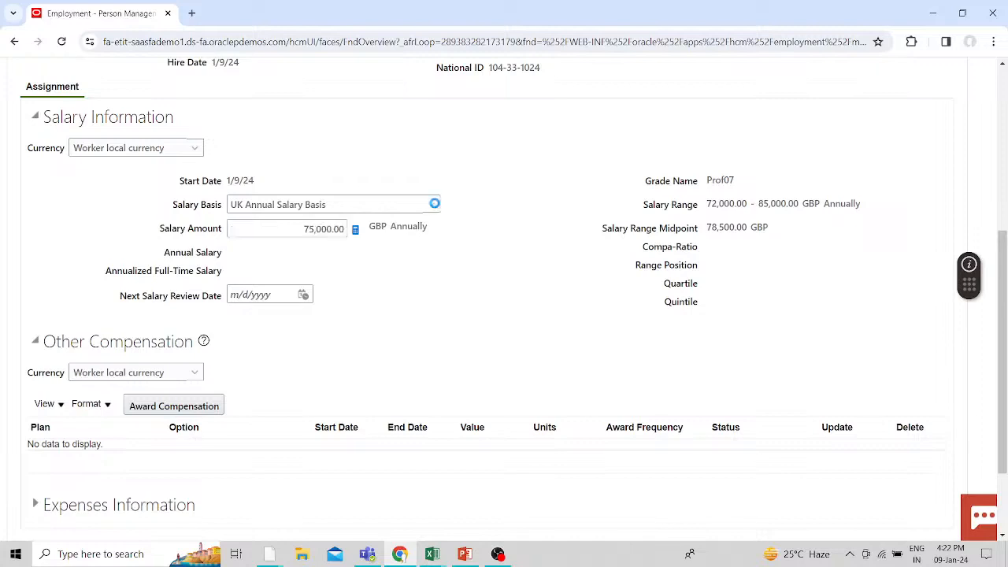
Step: Change the salary basis to UK Hourly Rate and dismiss the warning
{"action": "left_click", "coordinate": [431, 206]}
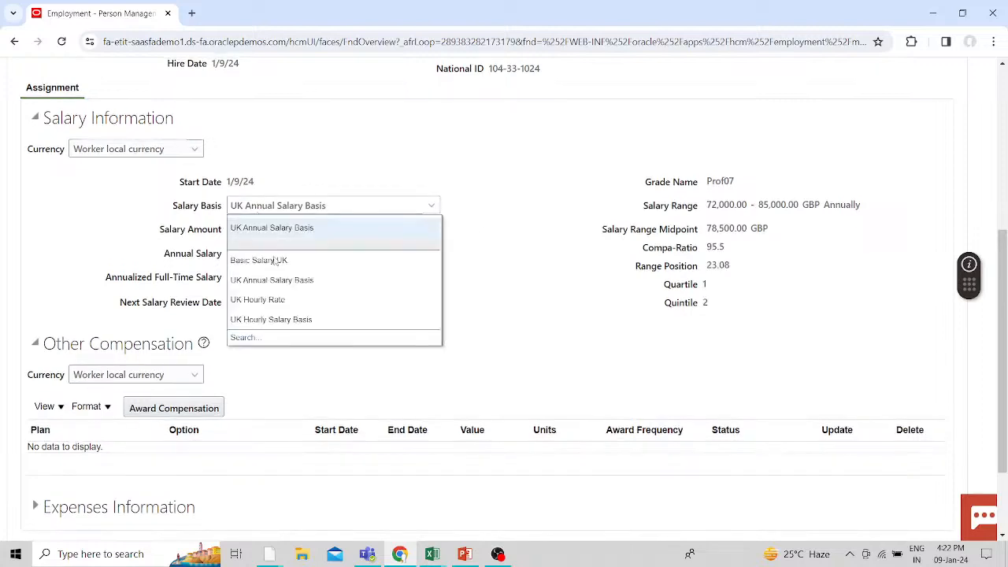
{"action": "left_click", "coordinate": [253, 299]}
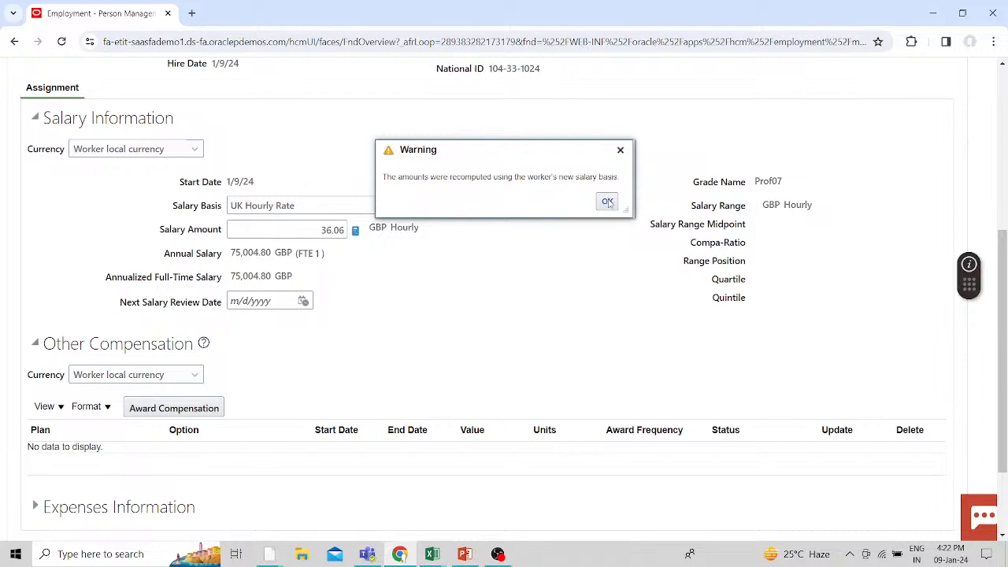
{"action": "left_click", "coordinate": [620, 150]}
Step: Change the salary basis to Basic Salary UK and acknowledge the warning
{"action": "scroll", "coordinate": [596, 268], "scroll_direction": "down", "scroll_amount": 3}
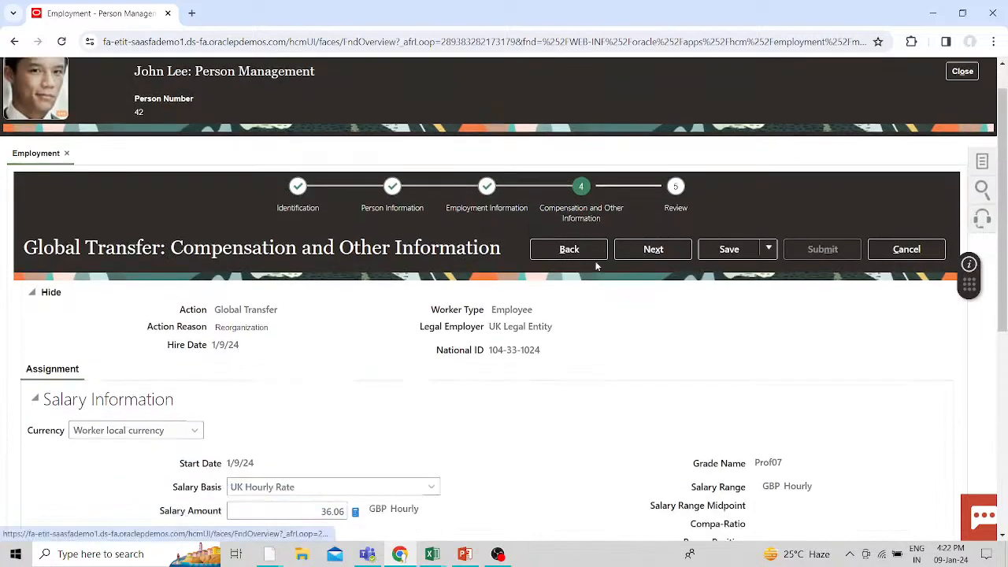
{"action": "left_click", "coordinate": [423, 266]}
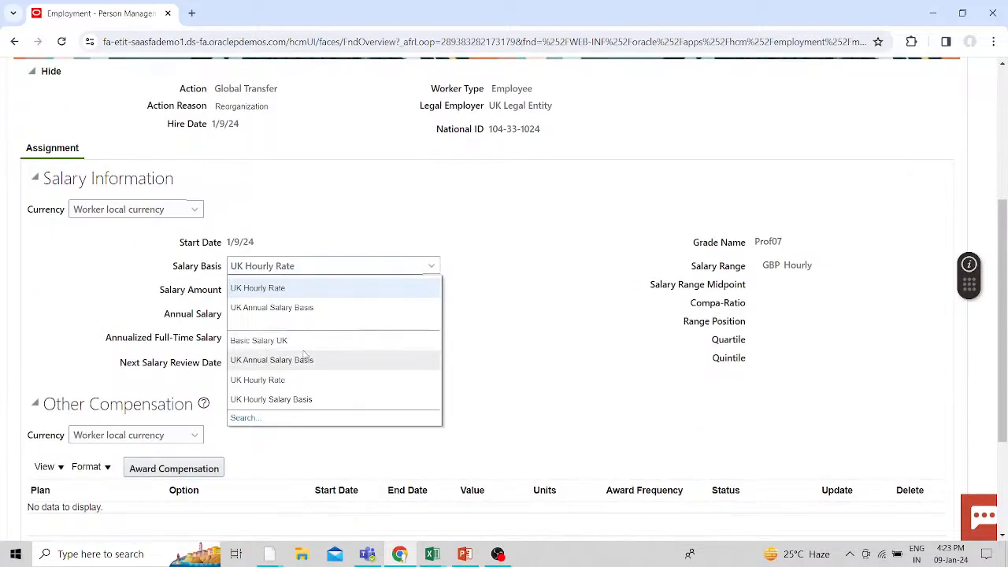
{"action": "left_click", "coordinate": [303, 340]}
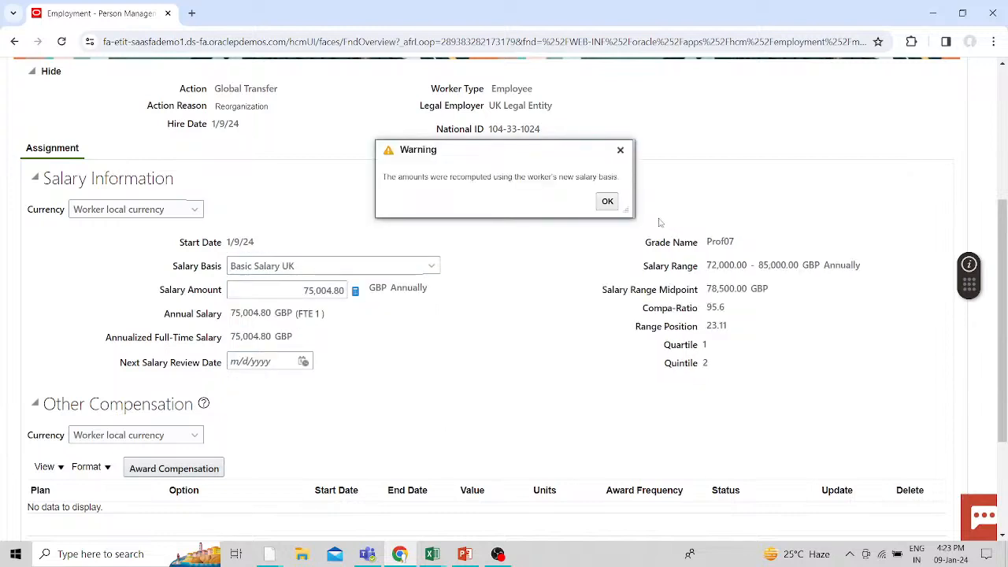
{"action": "left_click", "coordinate": [608, 201]}
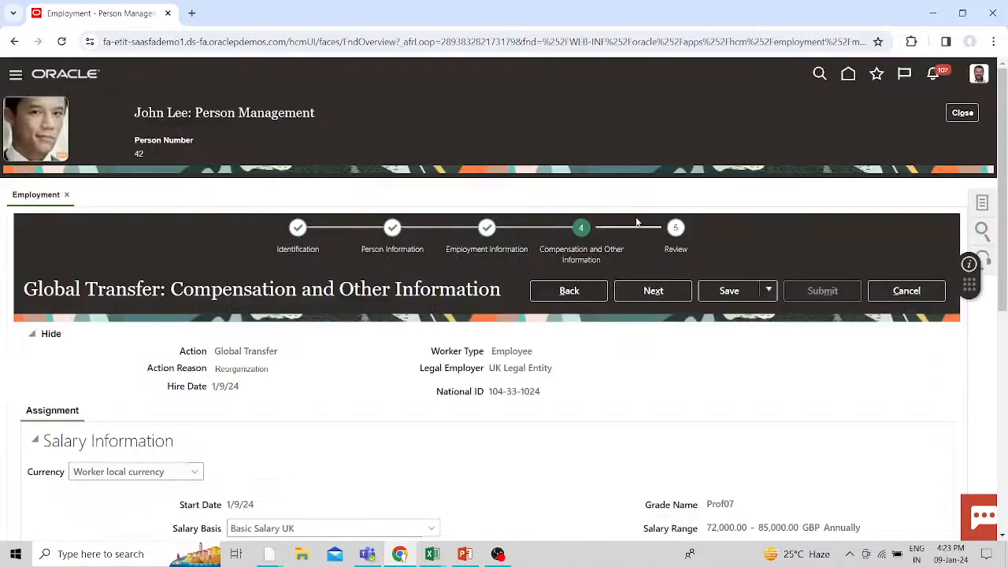
Step: Change the salary basis to UK Hourly Salary Basis and acknowledge the warning
{"action": "scroll", "coordinate": [576, 412], "scroll_direction": "down", "scroll_amount": 4}
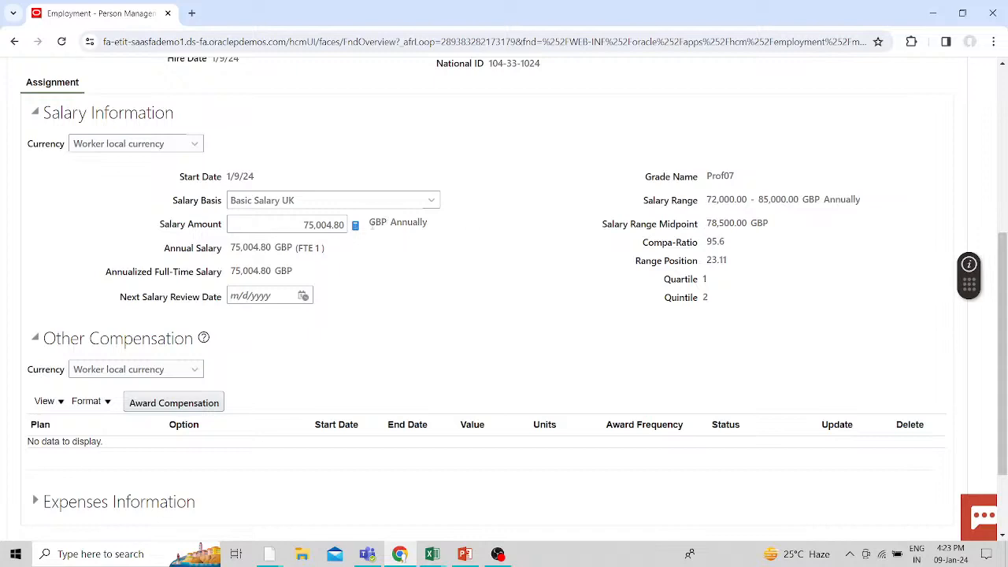
{"action": "left_click", "coordinate": [431, 202]}
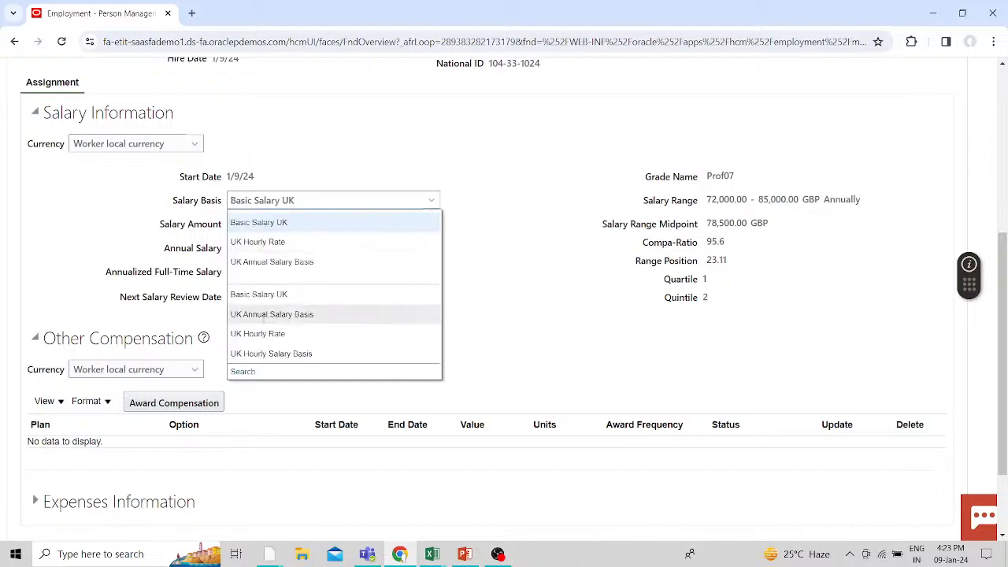
{"action": "left_click", "coordinate": [266, 353]}
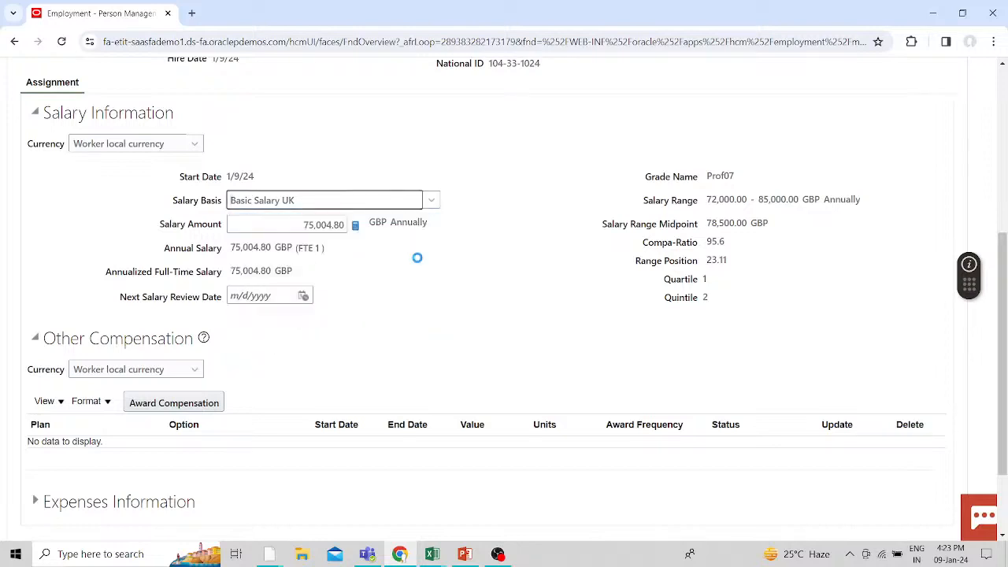
{"action": "left_click", "coordinate": [608, 201]}
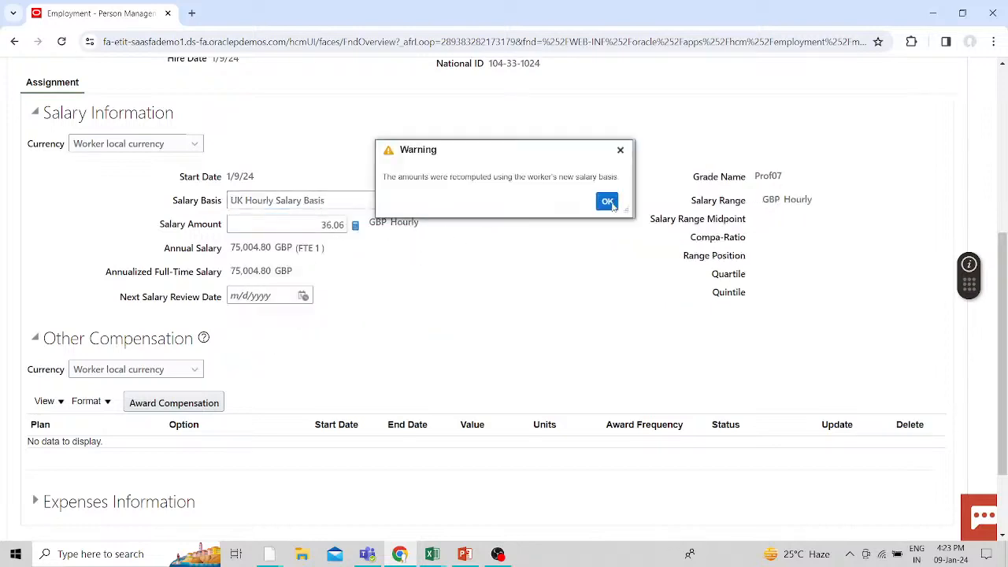
{"action": "scroll", "coordinate": [401, 260], "scroll_direction": "down", "scroll_amount": 3}
{"action": "scroll", "coordinate": [418, 280], "scroll_direction": "down", "scroll_amount": 2}
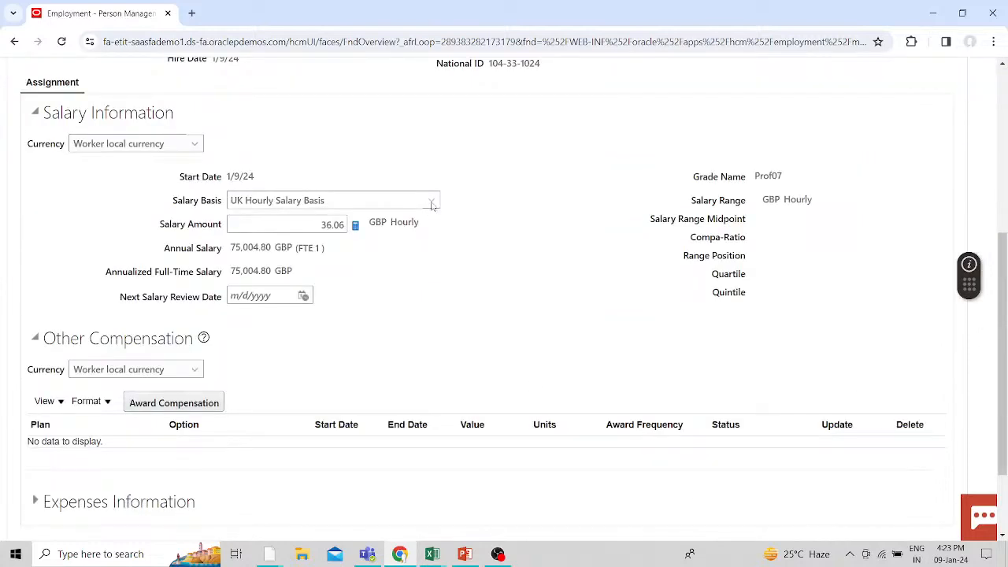
Step: Change the salary basis to UK Annual Salary Basis and acknowledge the warning
{"action": "left_click", "coordinate": [432, 203]}
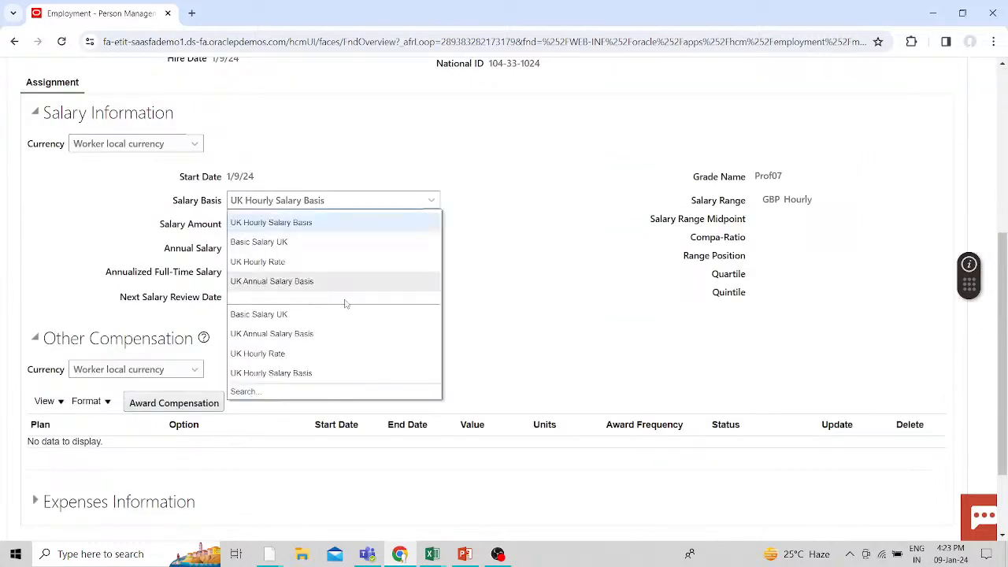
{"action": "left_click", "coordinate": [284, 339]}
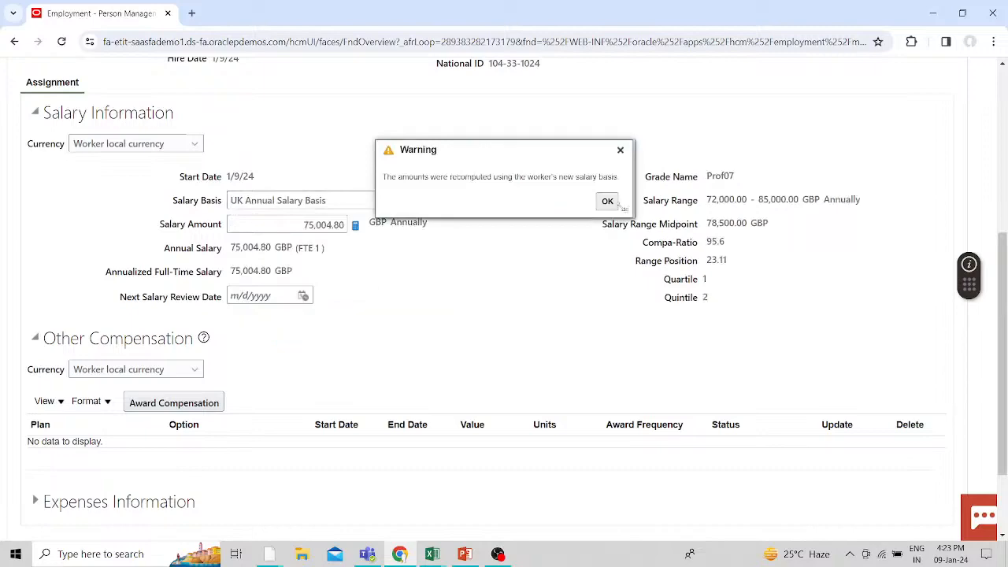
{"action": "left_click", "coordinate": [605, 201]}
Step: Award other compensation using the UK Location Allowance plan with the Higher Rate option
{"action": "scroll", "coordinate": [287, 317], "scroll_direction": "down", "scroll_amount": 3}
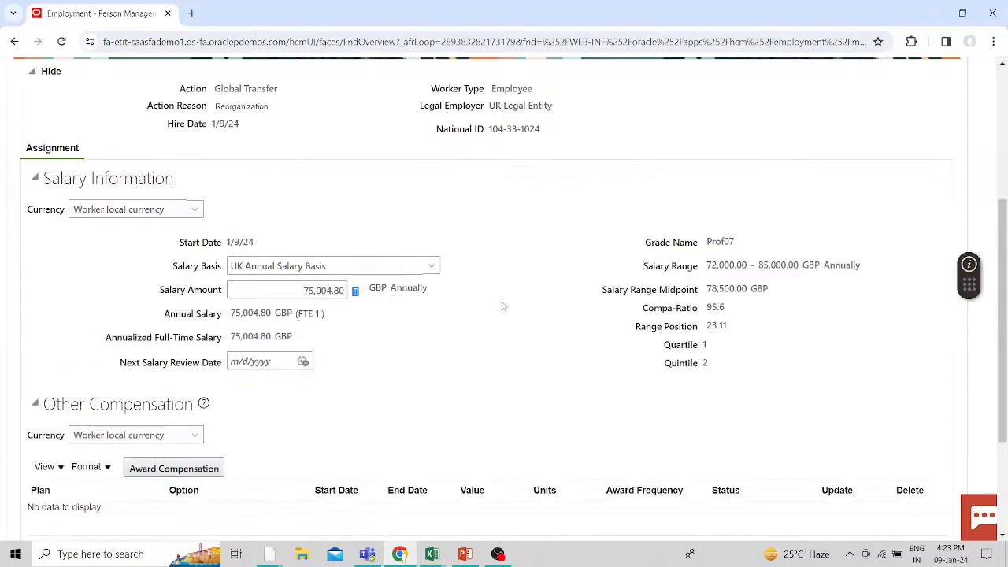
{"action": "scroll", "coordinate": [502, 305], "scroll_direction": "down", "scroll_amount": 2}
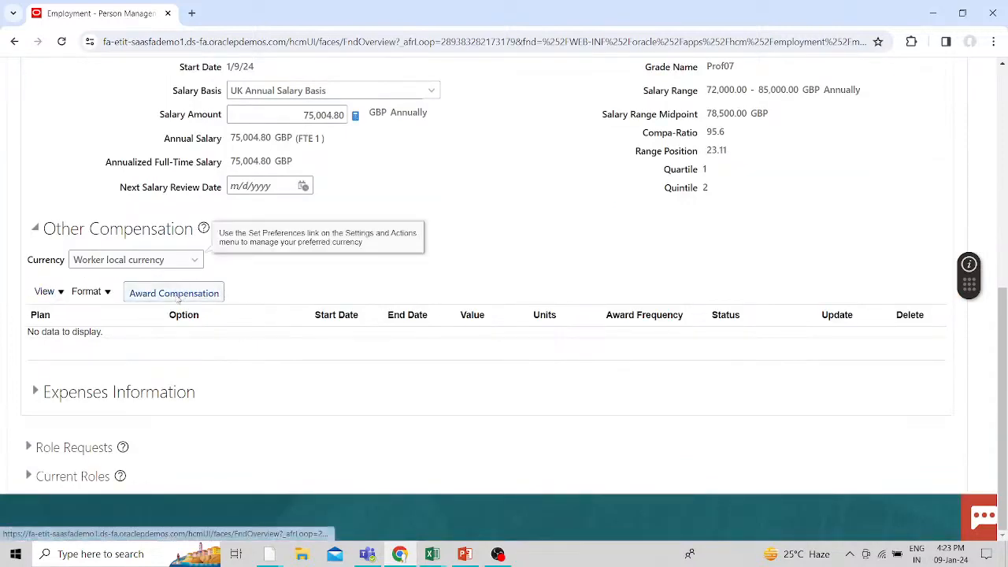
{"action": "left_click", "coordinate": [201, 293]}
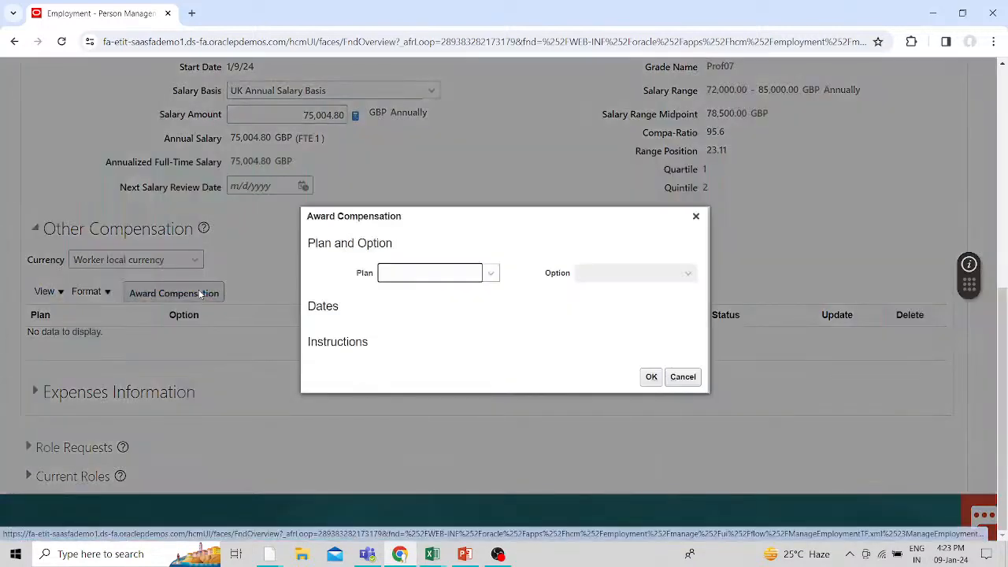
{"action": "left_click", "coordinate": [489, 276]}
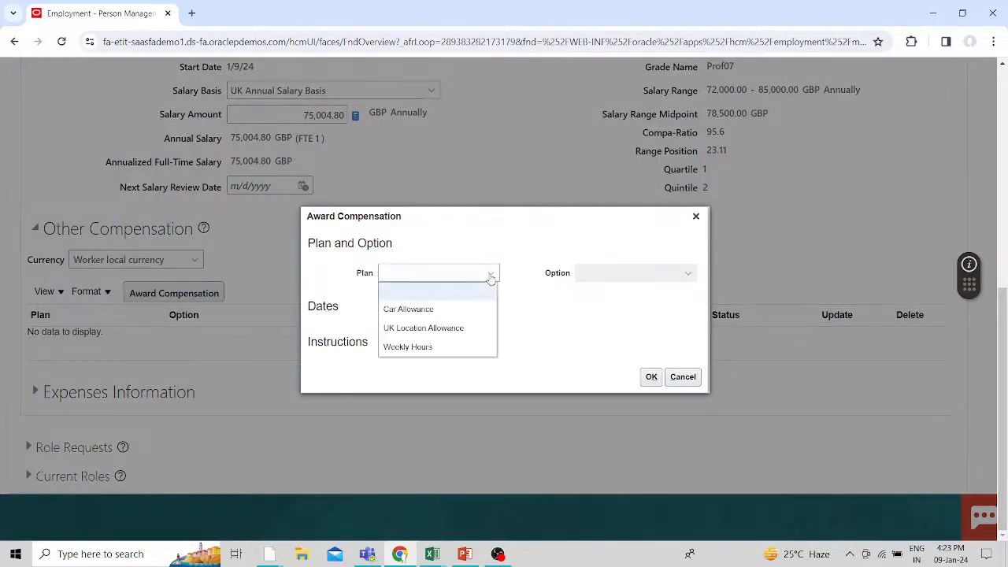
{"action": "left_click", "coordinate": [408, 329]}
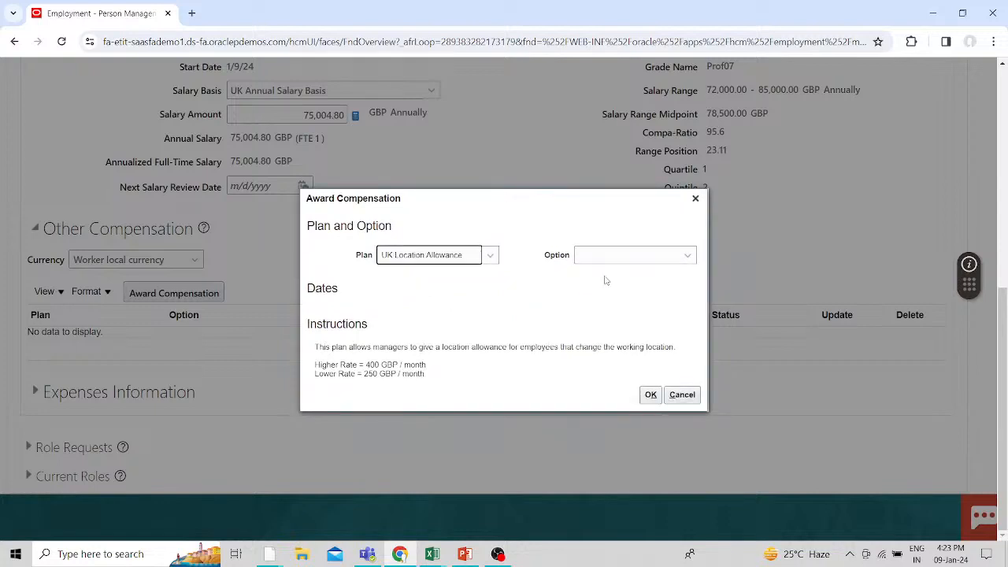
{"action": "left_click", "coordinate": [634, 260]}
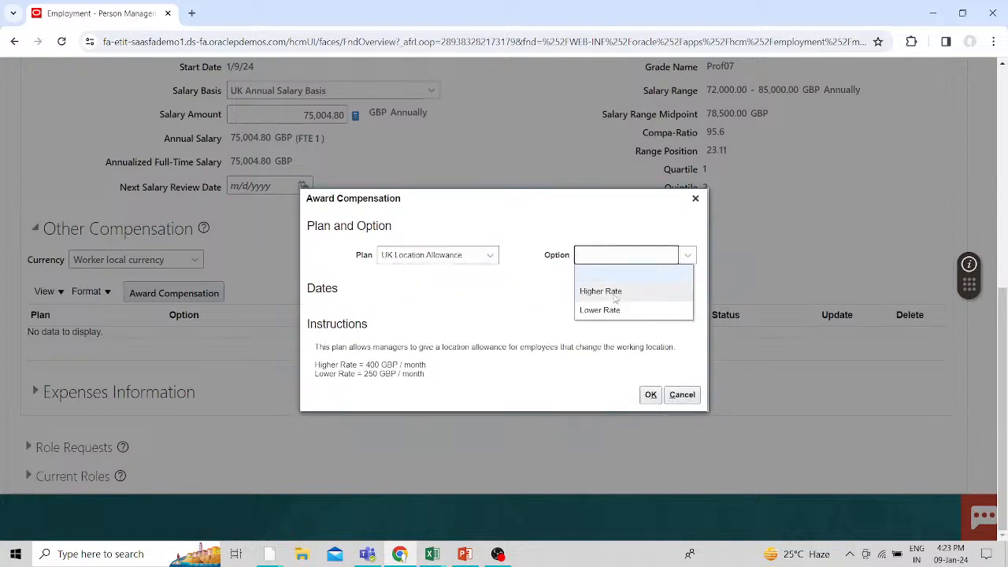
{"action": "left_click", "coordinate": [608, 292]}
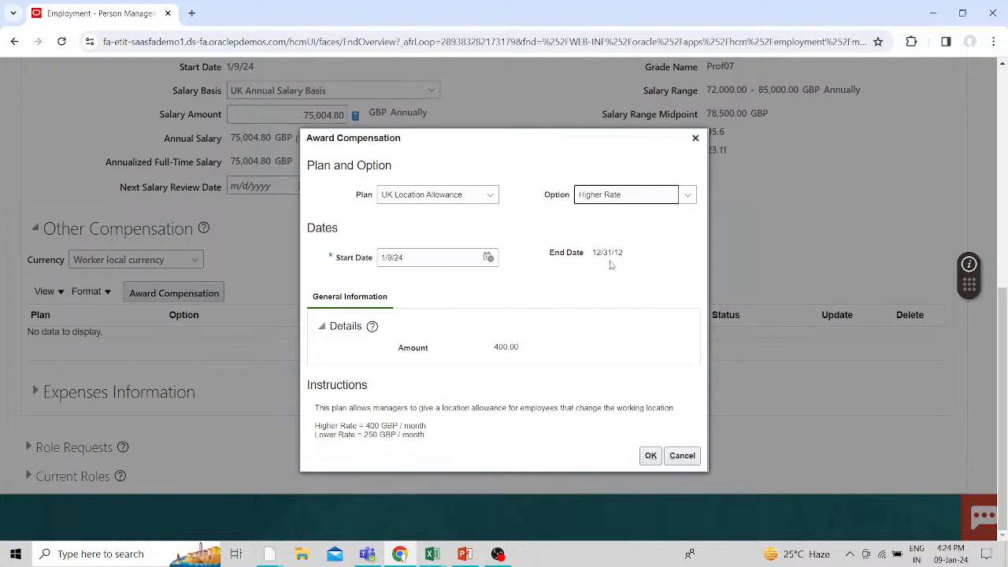
{"action": "left_click", "coordinate": [649, 459]}
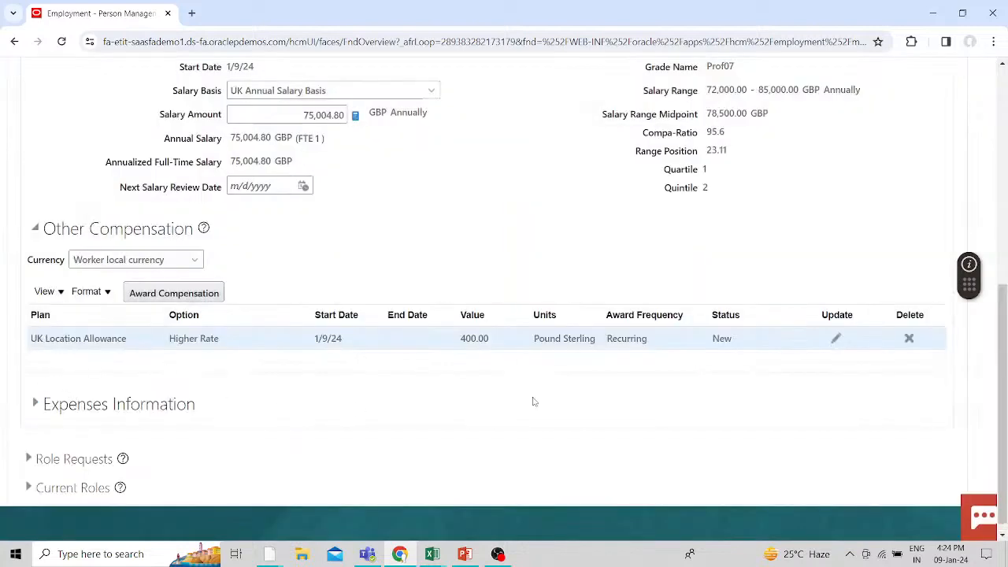
Step: Advance the global transfer from Compensation and Other Information to the Review stage
{"action": "scroll", "coordinate": [535, 401], "scroll_direction": "up", "scroll_amount": 5}
{"action": "scroll", "coordinate": [677, 331], "scroll_direction": "up", "scroll_amount": 2}
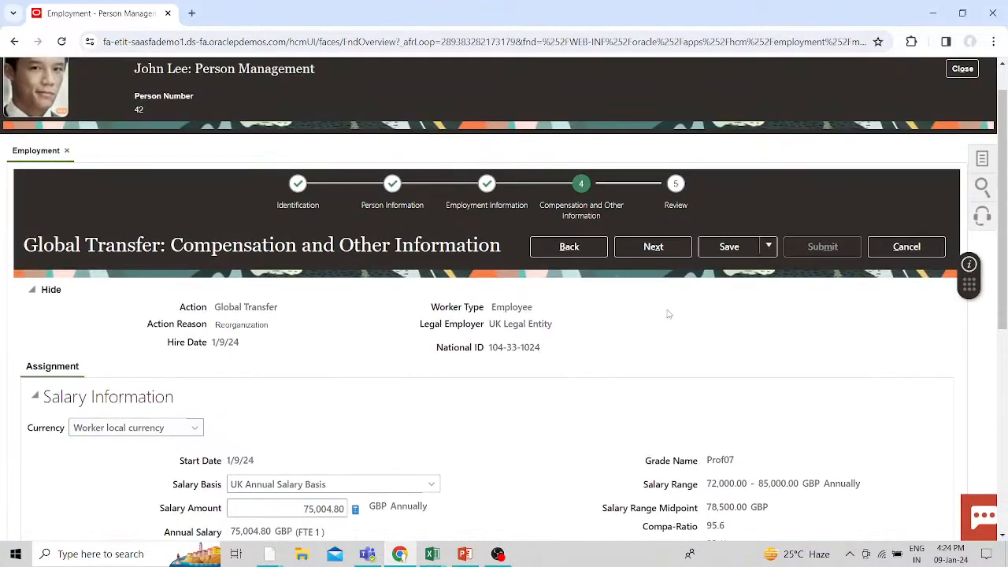
{"action": "left_click", "coordinate": [655, 249]}
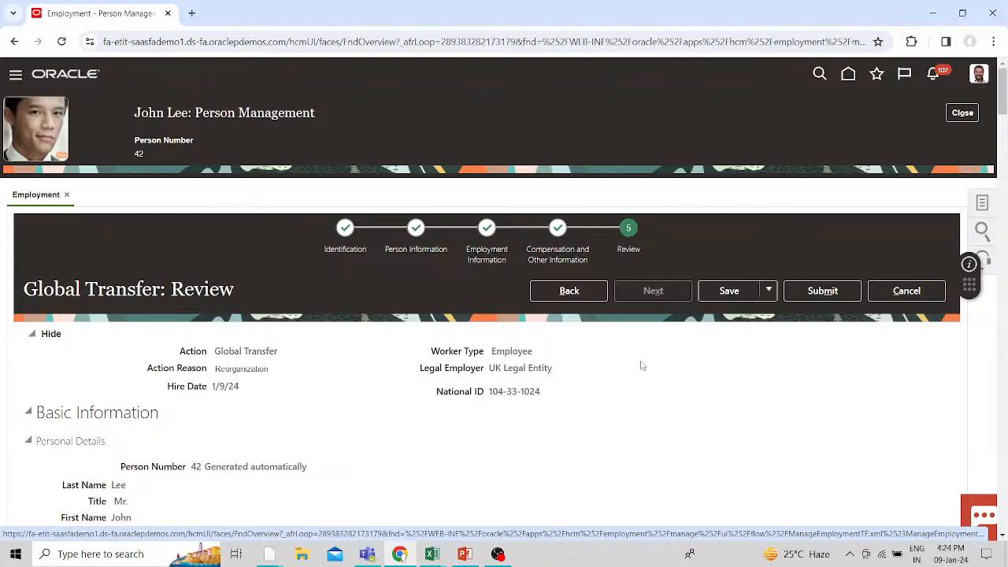
Step: Submit the global transfer request, agree to continue and close the resulting confirmation
{"action": "left_click", "coordinate": [802, 295]}
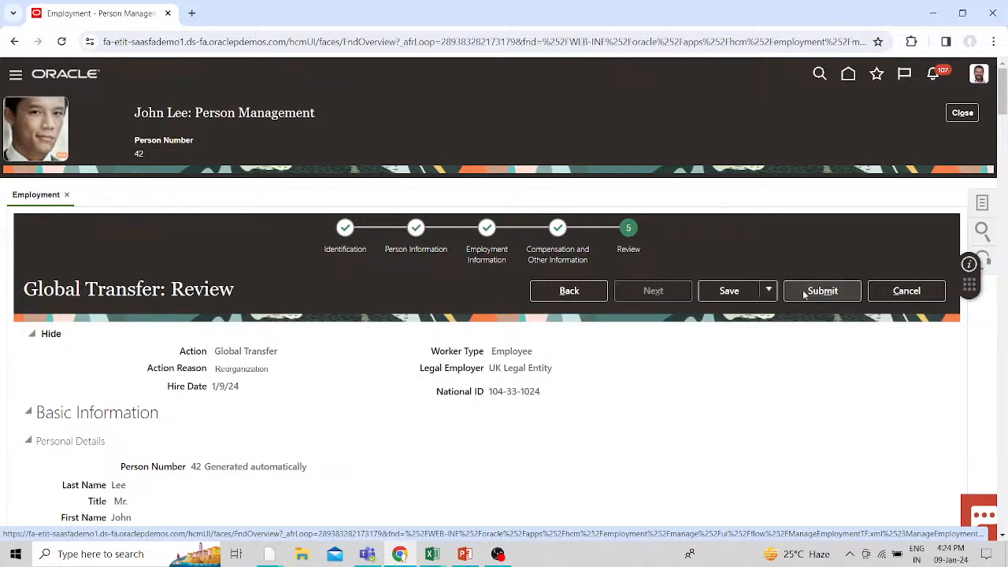
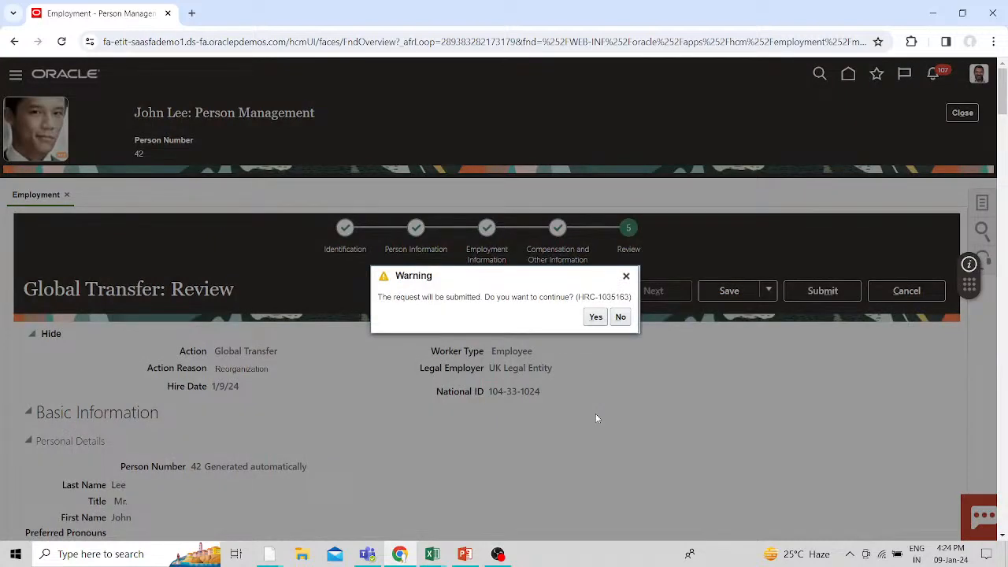
{"action": "left_click", "coordinate": [595, 317]}
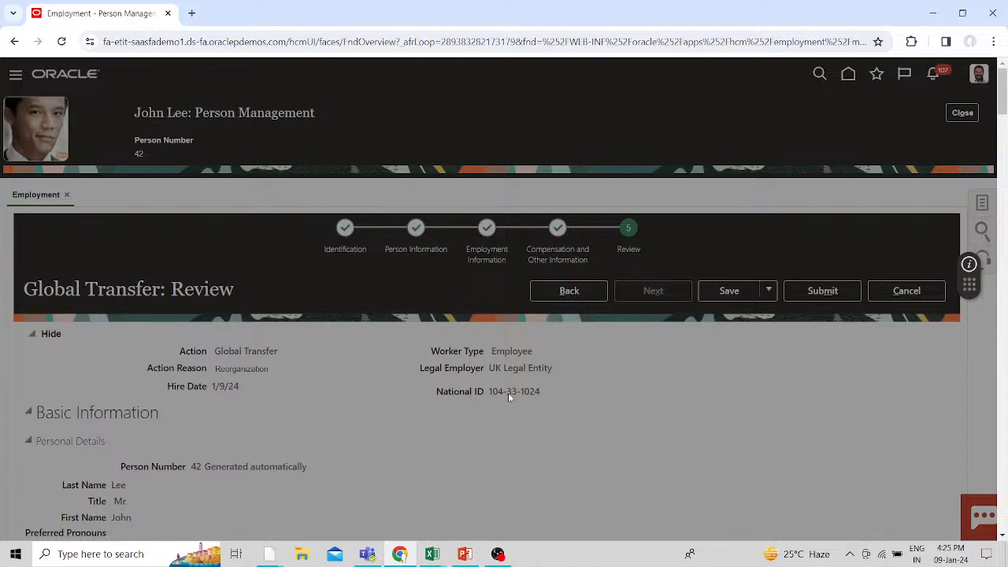
{"action": "scroll", "coordinate": [532, 327], "scroll_direction": "down", "scroll_amount": 3}
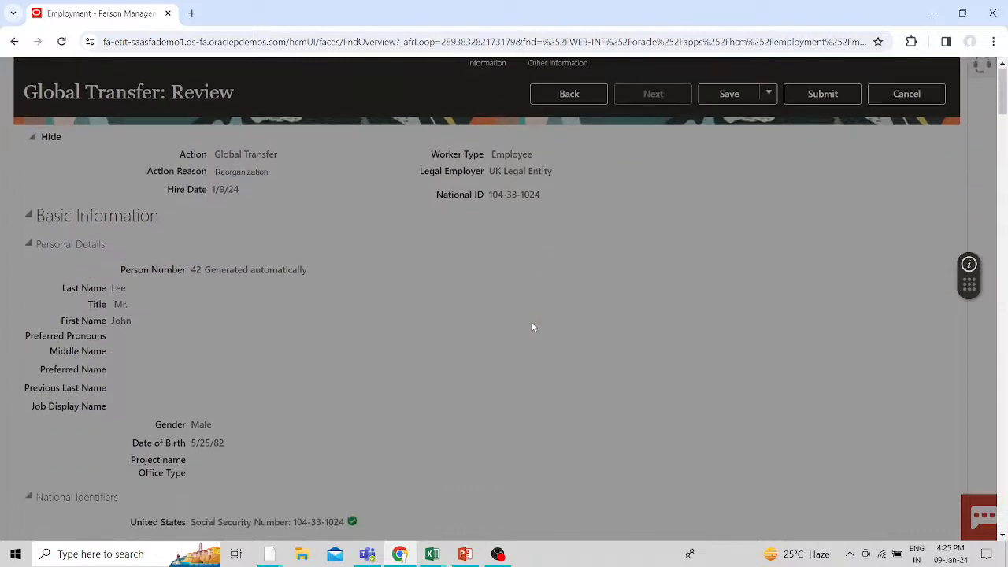
{"action": "scroll", "coordinate": [532, 327], "scroll_direction": "up", "scroll_amount": 3}
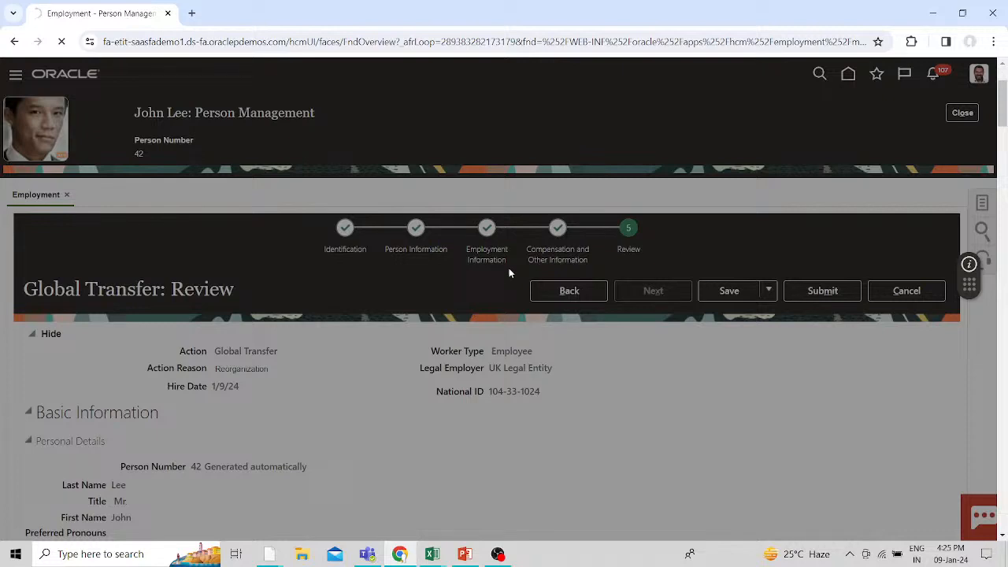
{"action": "scroll", "coordinate": [463, 398], "scroll_direction": "down", "scroll_amount": 2}
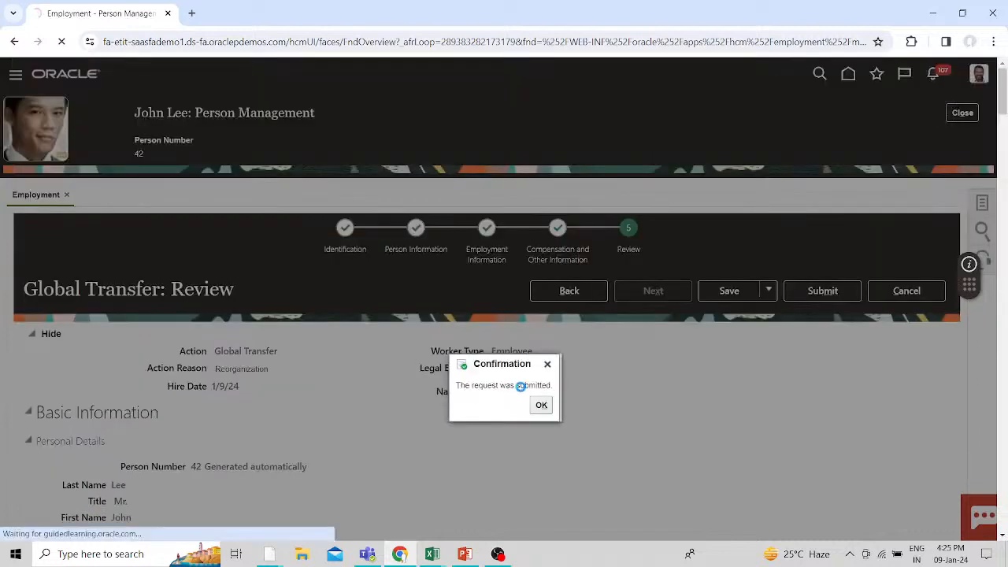
{"action": "left_click", "coordinate": [542, 406]}
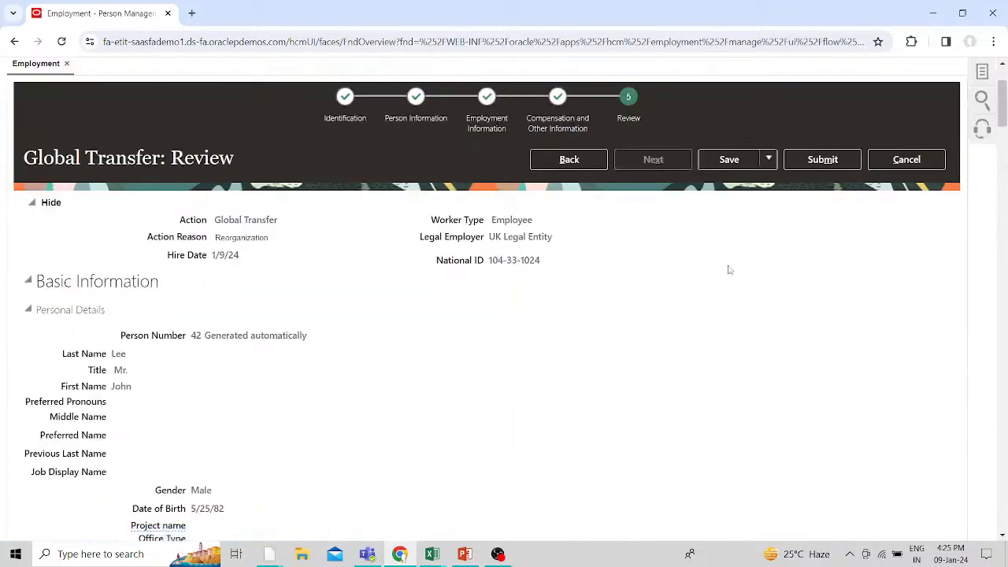
Step: Submit the global transfer request again from the Review page and agree to continue
{"action": "left_click", "coordinate": [815, 162]}
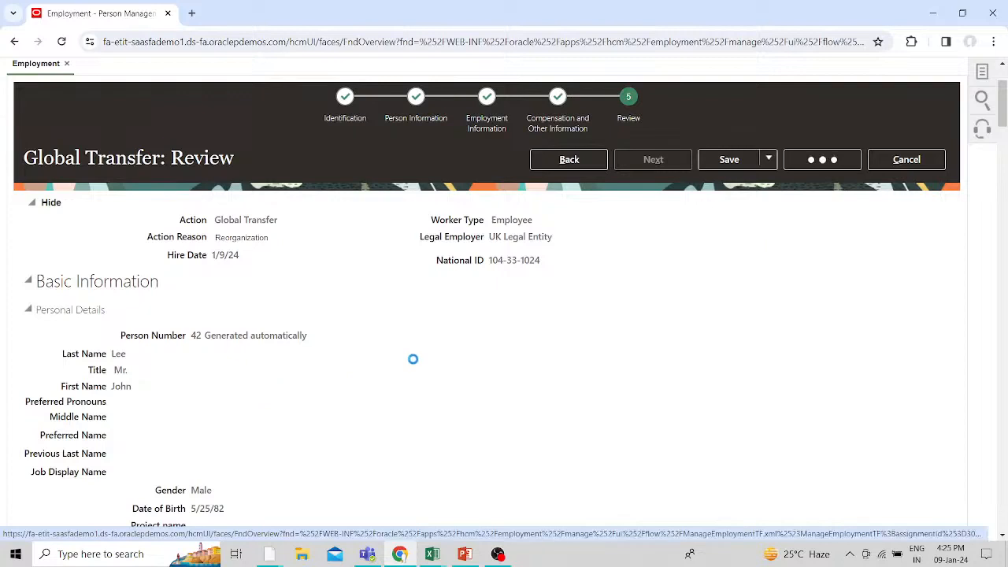
{"action": "scroll", "coordinate": [412, 359], "scroll_direction": "down", "scroll_amount": 4}
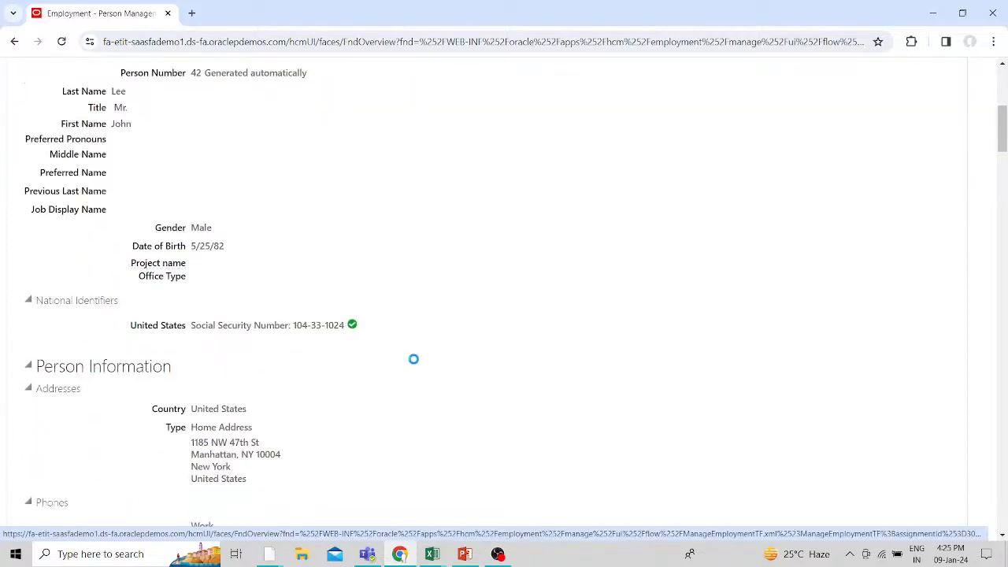
{"action": "scroll", "coordinate": [414, 360], "scroll_direction": "down", "scroll_amount": 2}
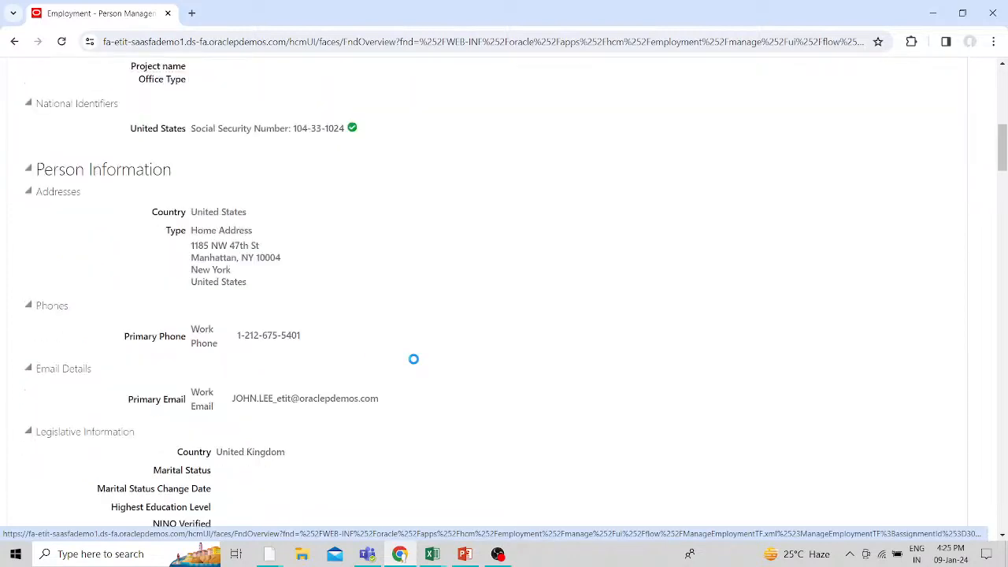
{"action": "scroll", "coordinate": [413, 359], "scroll_direction": "up", "scroll_amount": 7}
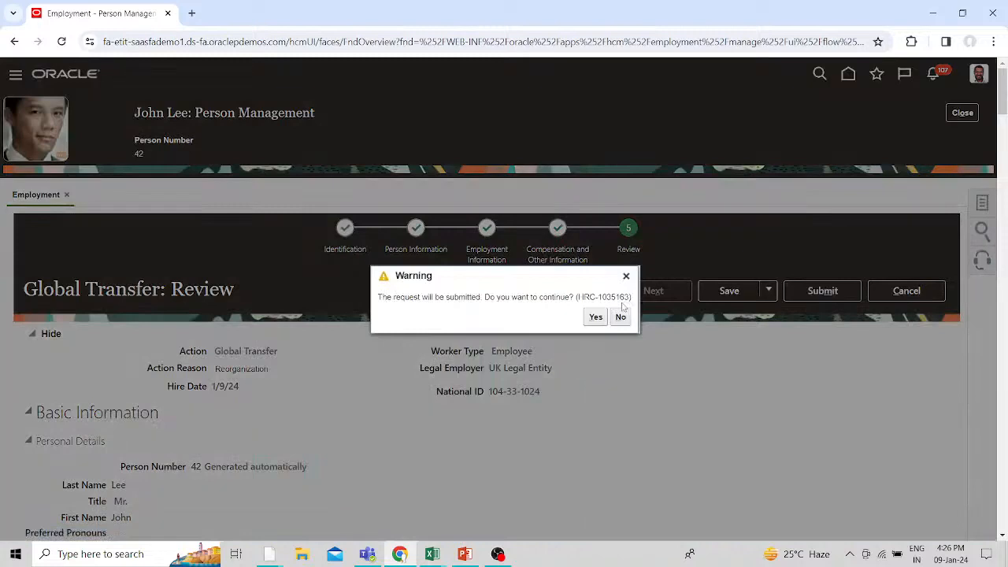
{"action": "left_click", "coordinate": [596, 317]}
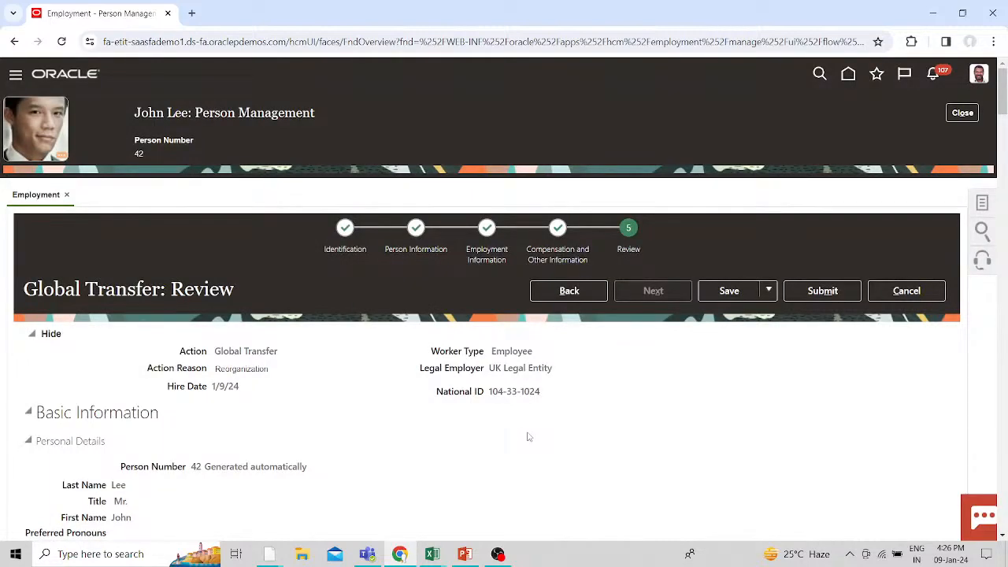
Step: Try submitting the global transfer request a third time and agree to continue
{"action": "scroll", "coordinate": [528, 437], "scroll_direction": "down", "scroll_amount": 3}
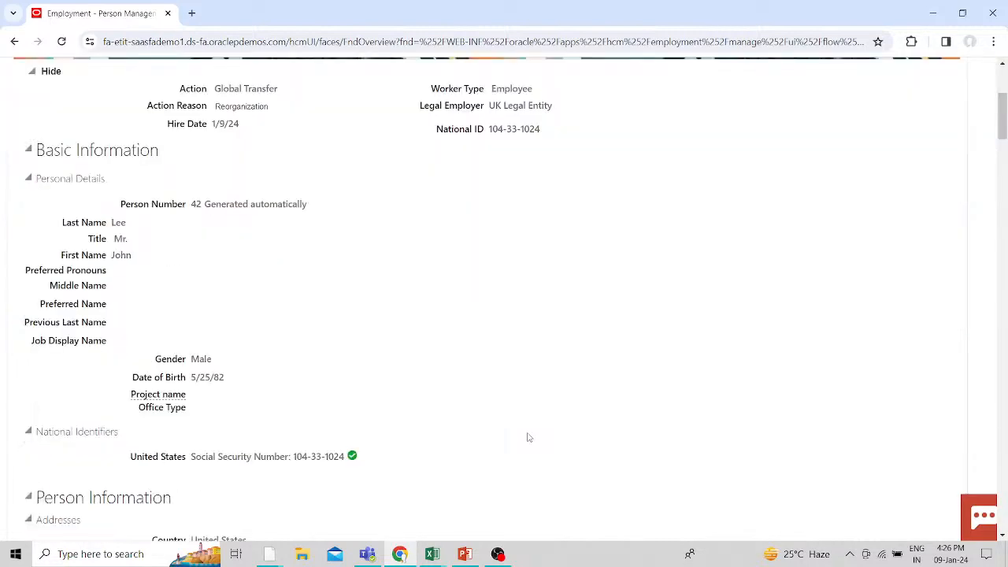
{"action": "scroll", "coordinate": [528, 437], "scroll_direction": "up", "scroll_amount": 3}
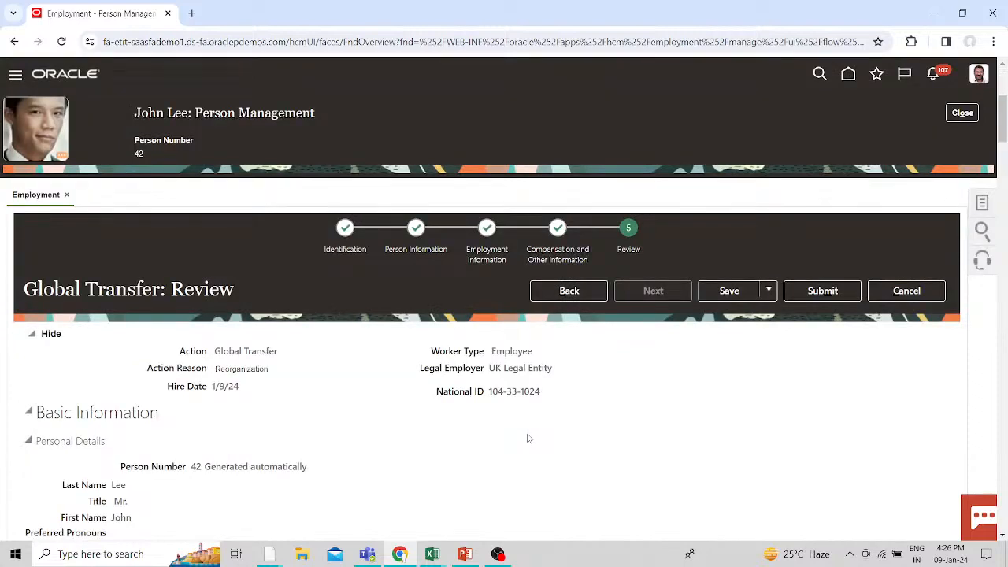
{"action": "scroll", "coordinate": [529, 438], "scroll_direction": "down", "scroll_amount": 4}
{"action": "scroll", "coordinate": [529, 438], "scroll_direction": "up", "scroll_amount": 4}
{"action": "scroll", "coordinate": [528, 439], "scroll_direction": "up", "scroll_amount": 1}
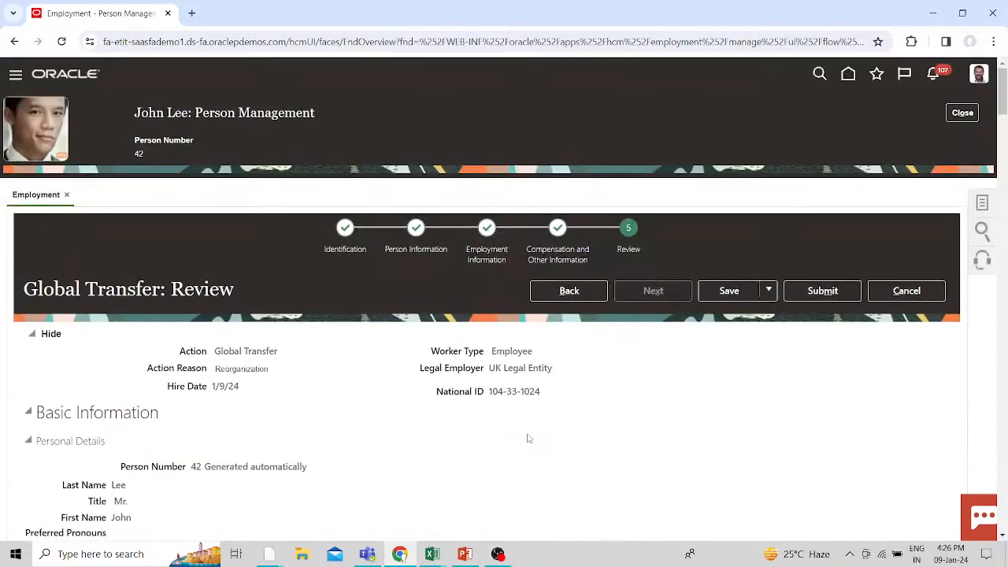
{"action": "left_click", "coordinate": [826, 289]}
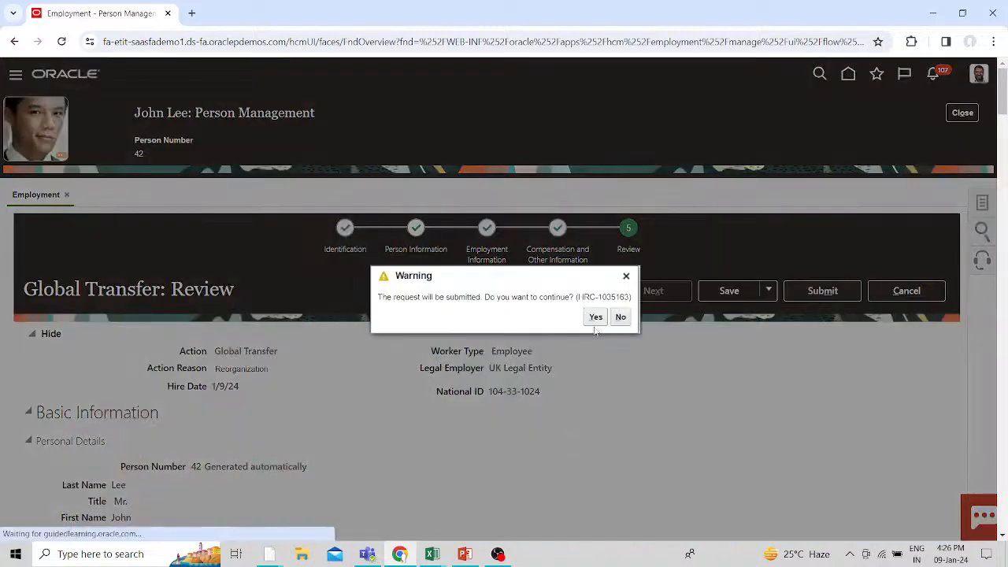
{"action": "left_click", "coordinate": [595, 318]}
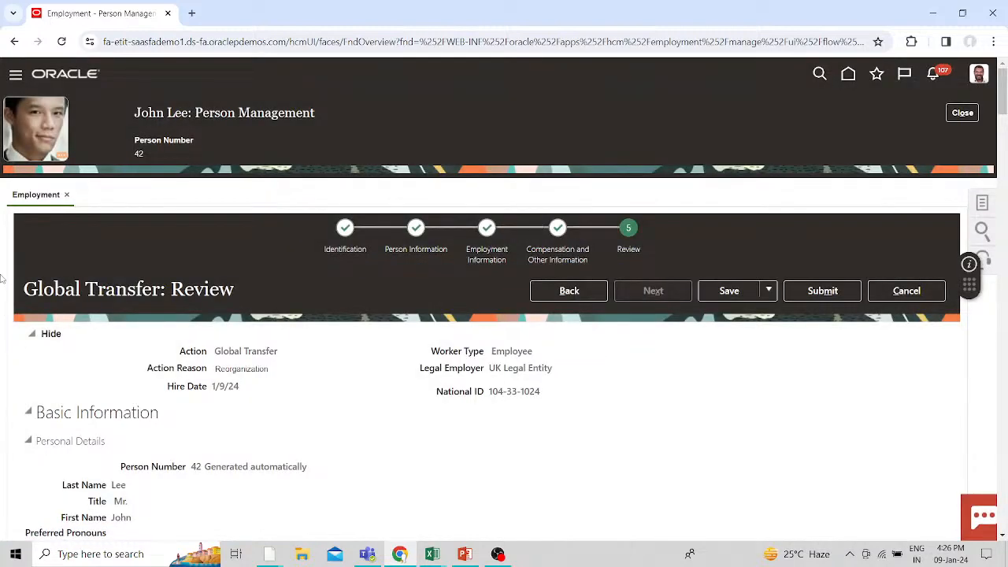
Step: Duplicate the Employment page in a second browser tab, wait for the unresponsive pages and bring the duplicate forward
{"action": "right_click", "coordinate": [120, 18]}
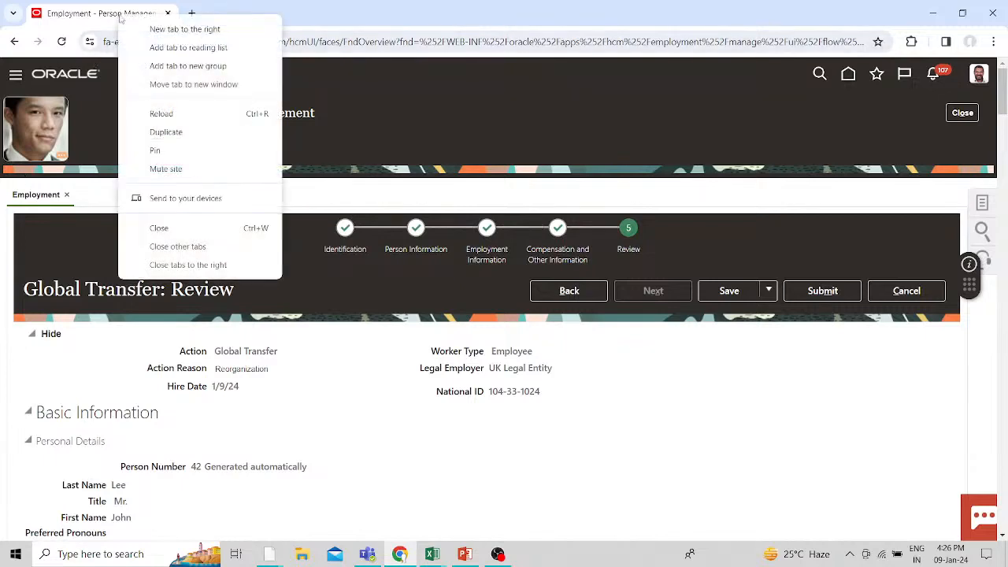
{"action": "left_click", "coordinate": [142, 131]}
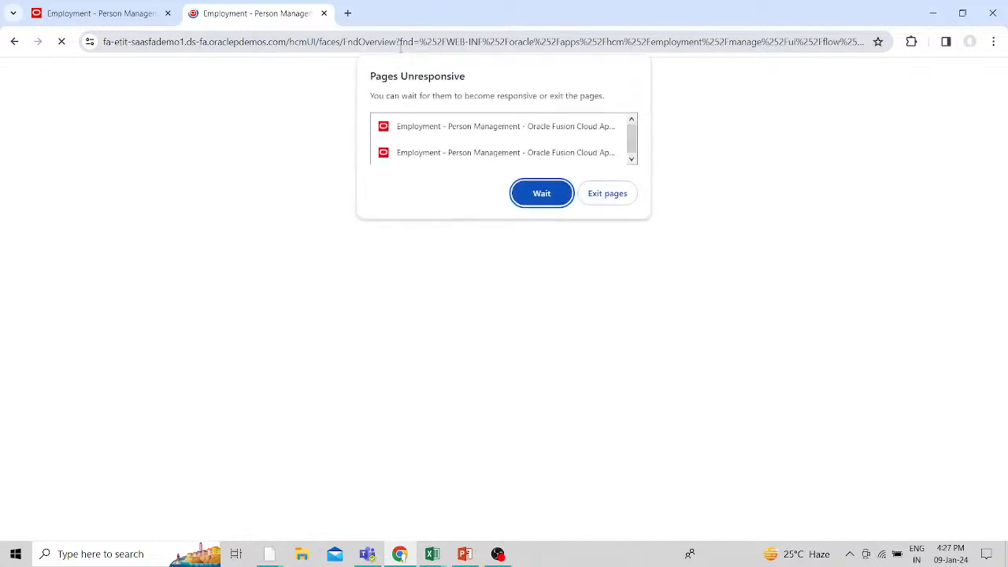
{"action": "left_click", "coordinate": [550, 197]}
{"action": "left_click", "coordinate": [102, 13]}
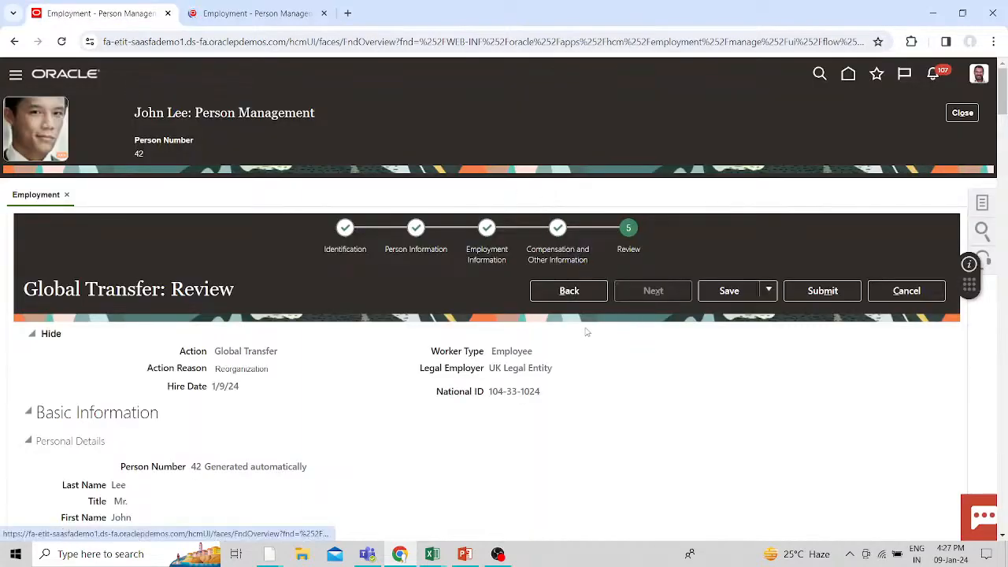
{"action": "left_click", "coordinate": [209, 14]}
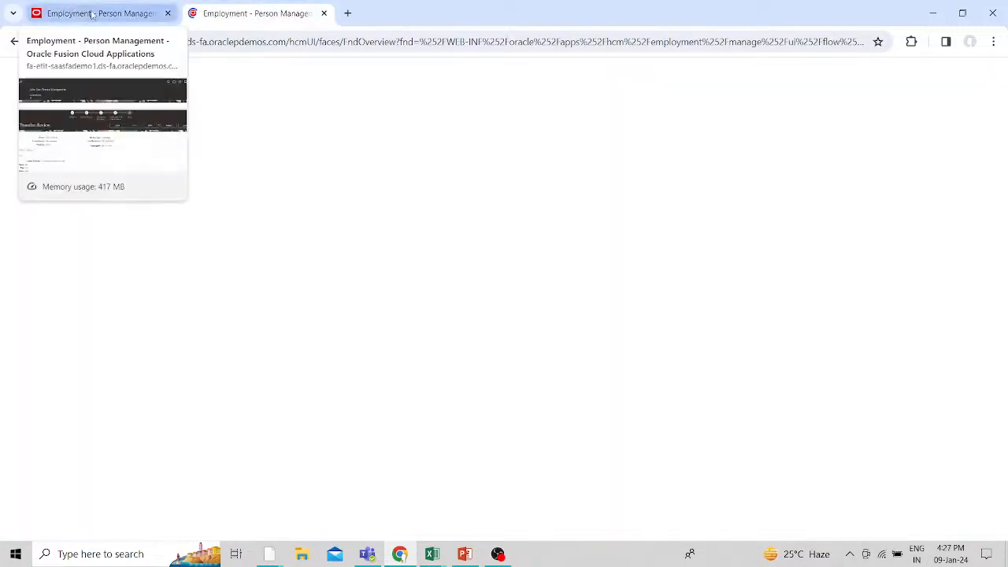
{"action": "left_click_drag", "start_coordinate": [452, 41], "coordinate": [291, 48]}
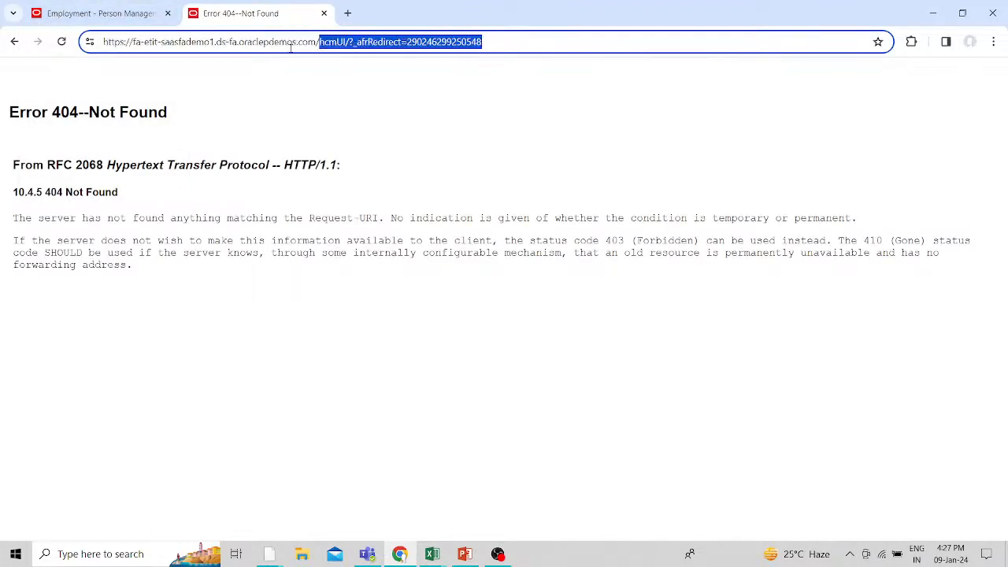
{"action": "key", "text": "BackSpace"}
{"action": "key", "text": "Return"}
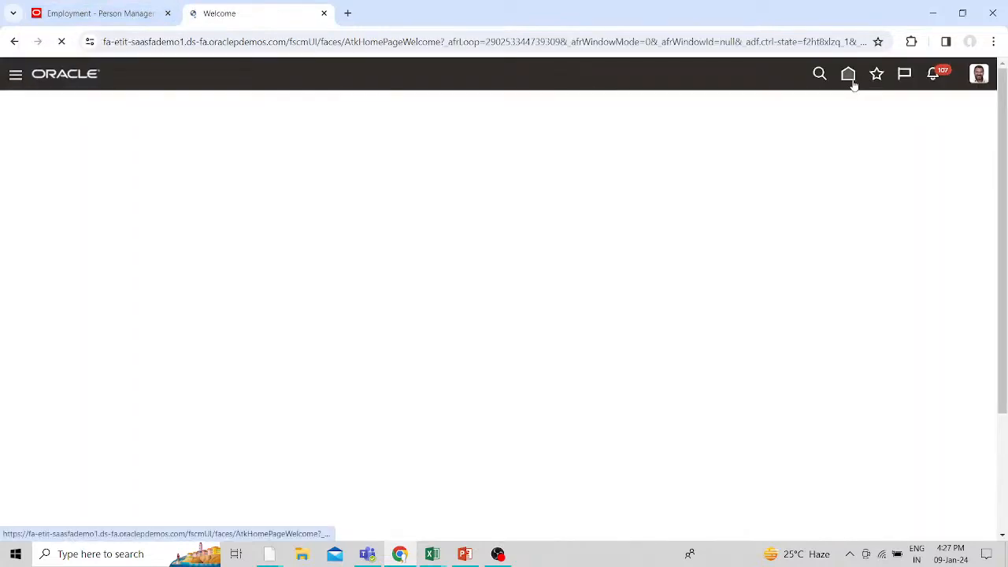
Step: Return to the Global Transfer review tab, dismiss the error and examine the personal, employment, manager, payroll and compensation details
{"action": "left_click", "coordinate": [63, 19]}
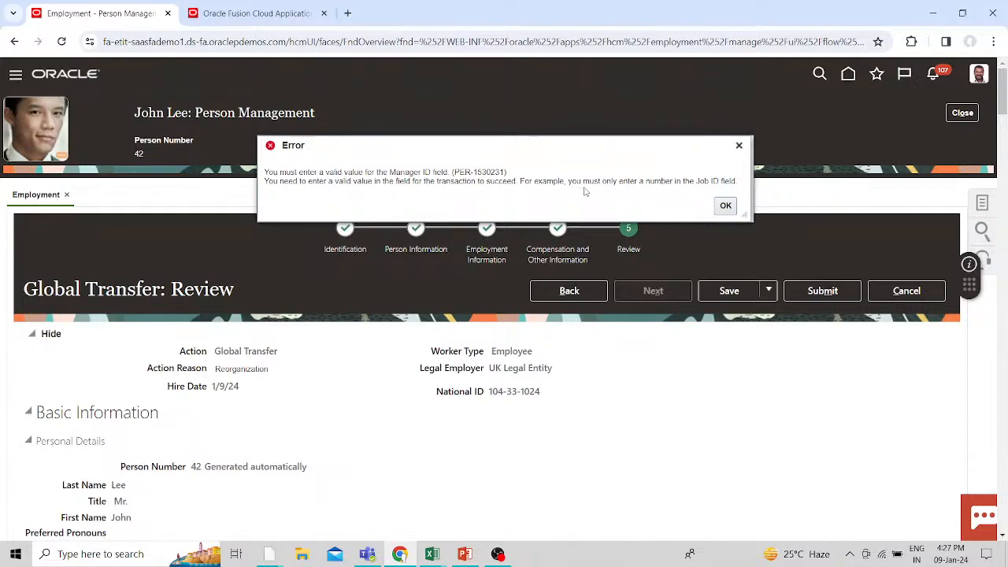
{"action": "left_click", "coordinate": [725, 206]}
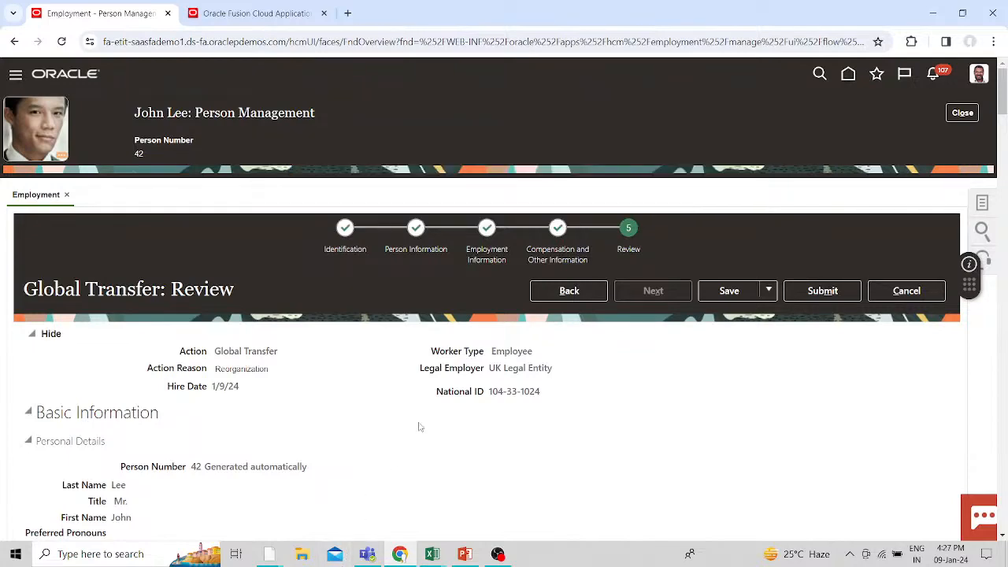
{"action": "scroll", "coordinate": [420, 427], "scroll_direction": "down", "scroll_amount": 3}
{"action": "scroll", "coordinate": [420, 427], "scroll_direction": "down", "scroll_amount": 4}
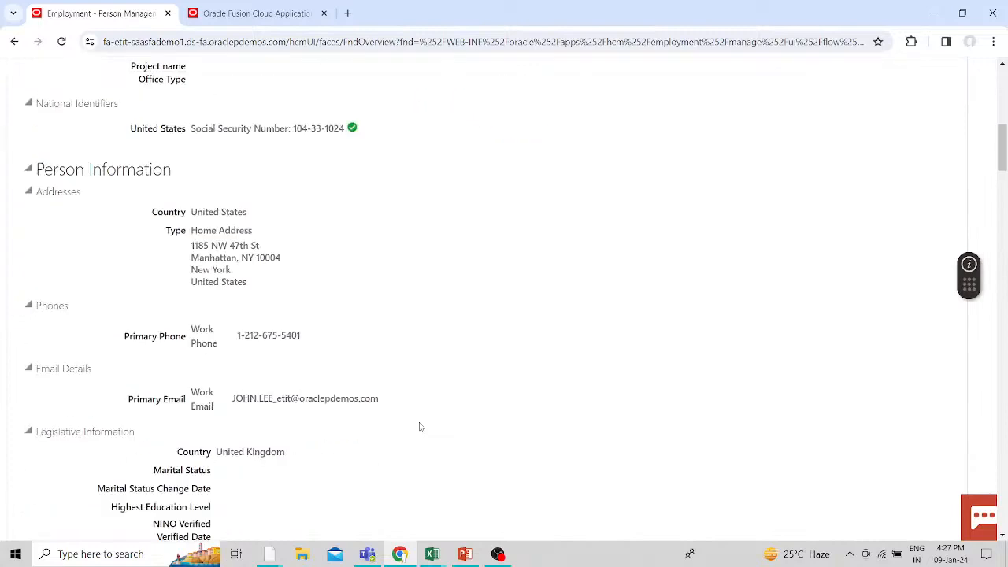
{"action": "scroll", "coordinate": [420, 427], "scroll_direction": "down", "scroll_amount": 2}
{"action": "scroll", "coordinate": [419, 427], "scroll_direction": "down", "scroll_amount": 6}
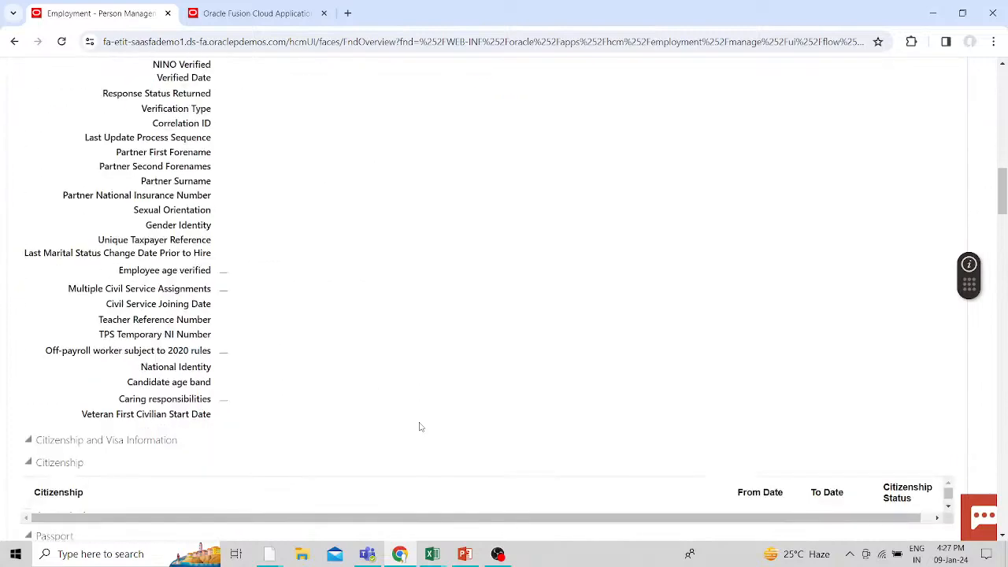
{"action": "scroll", "coordinate": [420, 426], "scroll_direction": "down", "scroll_amount": 4}
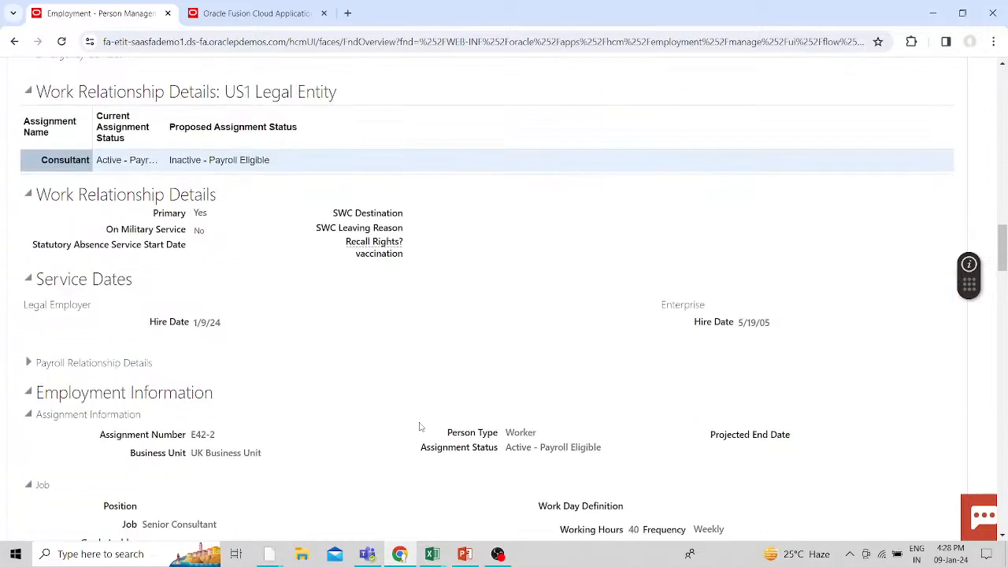
{"action": "scroll", "coordinate": [420, 427], "scroll_direction": "down", "scroll_amount": 3}
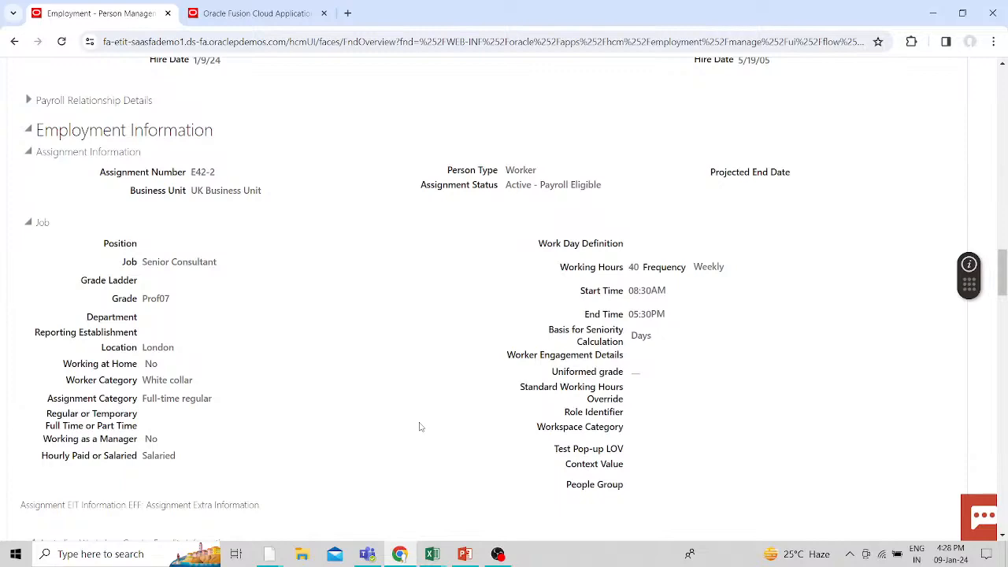
{"action": "scroll", "coordinate": [420, 427], "scroll_direction": "down", "scroll_amount": 8}
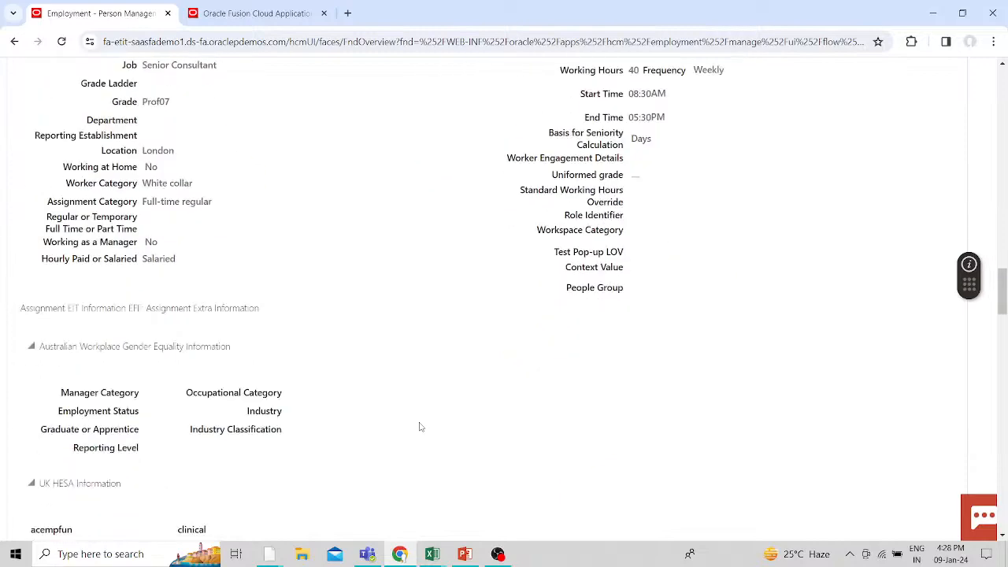
{"action": "scroll", "coordinate": [420, 427], "scroll_direction": "down", "scroll_amount": 4}
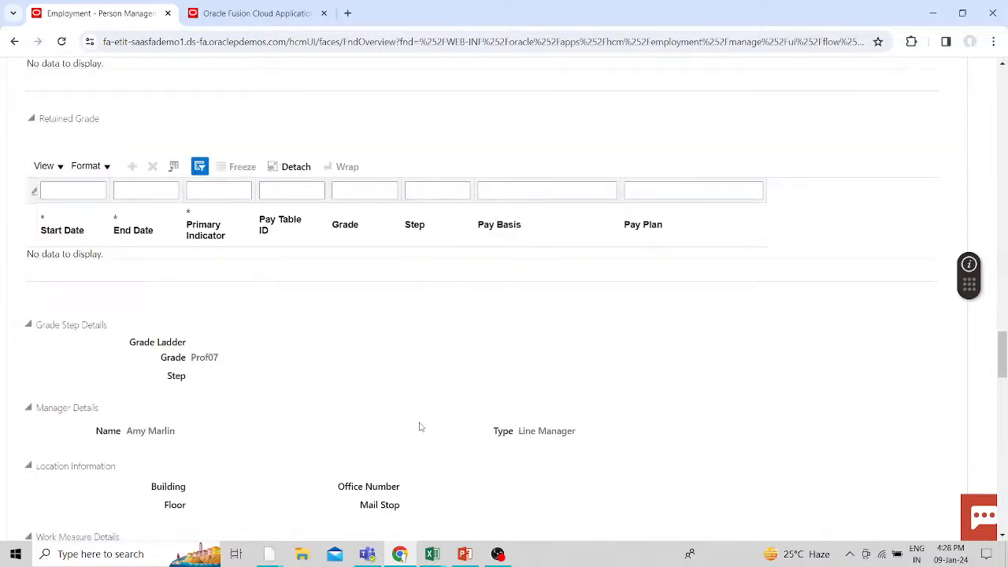
{"action": "scroll", "coordinate": [419, 427], "scroll_direction": "down", "scroll_amount": 7}
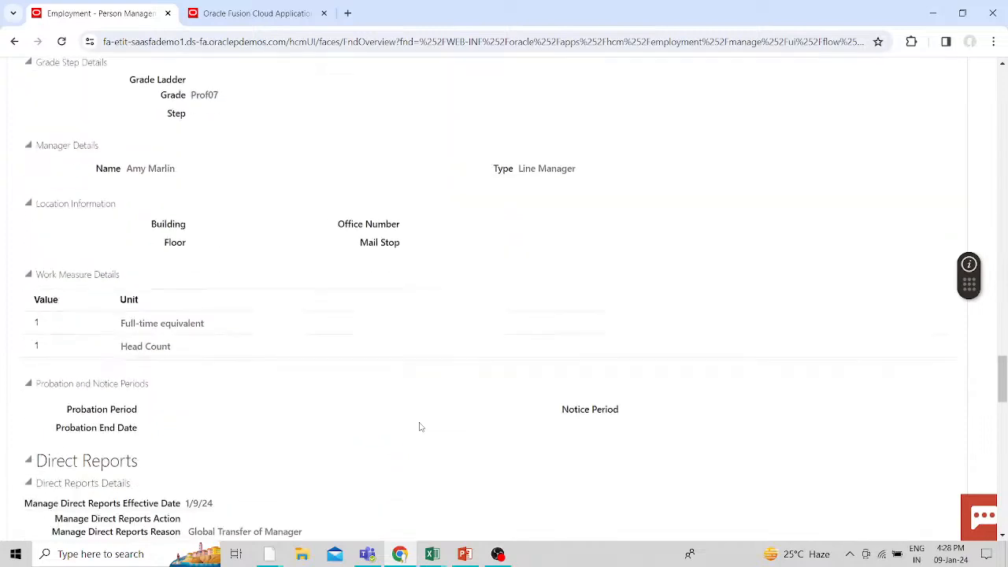
{"action": "scroll", "coordinate": [420, 427], "scroll_direction": "down", "scroll_amount": 2}
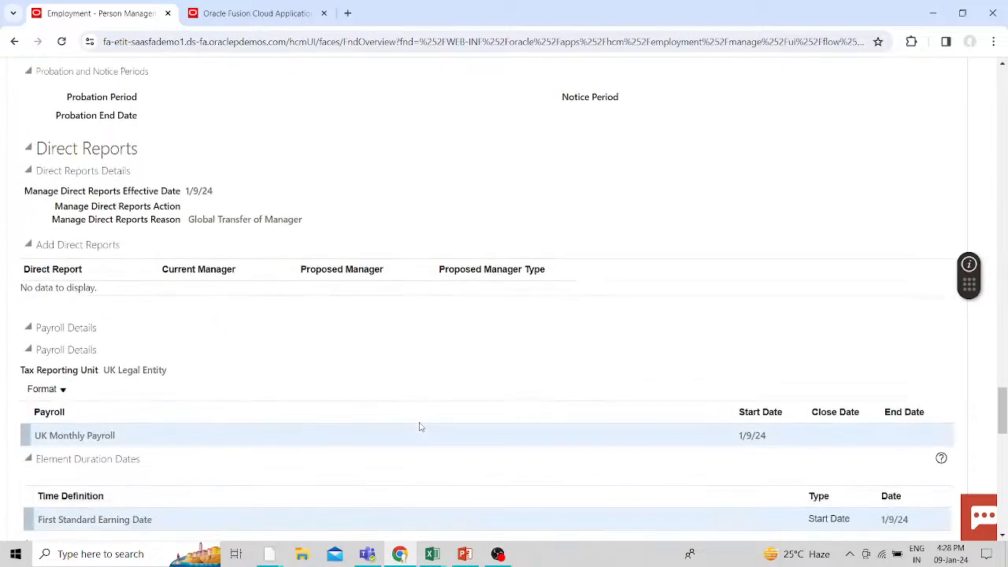
{"action": "scroll", "coordinate": [419, 423], "scroll_direction": "down", "scroll_amount": 6}
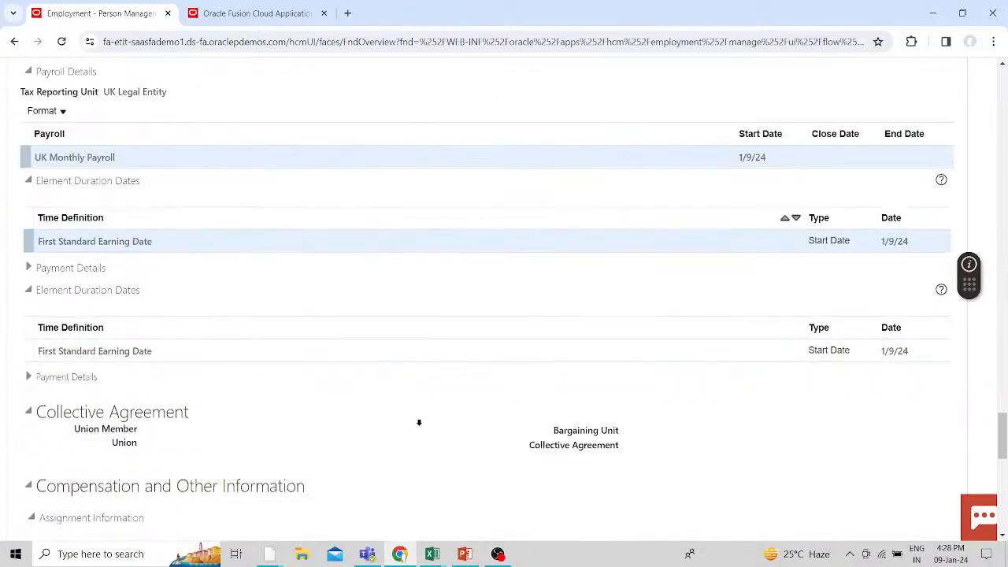
{"action": "scroll", "coordinate": [419, 427], "scroll_direction": "down", "scroll_amount": 3}
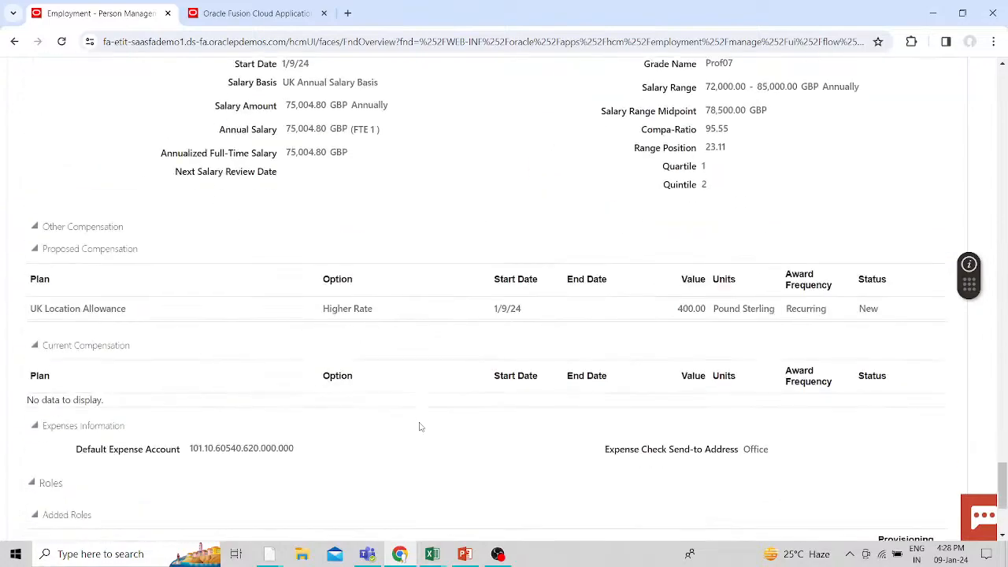
{"action": "scroll", "coordinate": [420, 427], "scroll_direction": "up", "scroll_amount": 15}
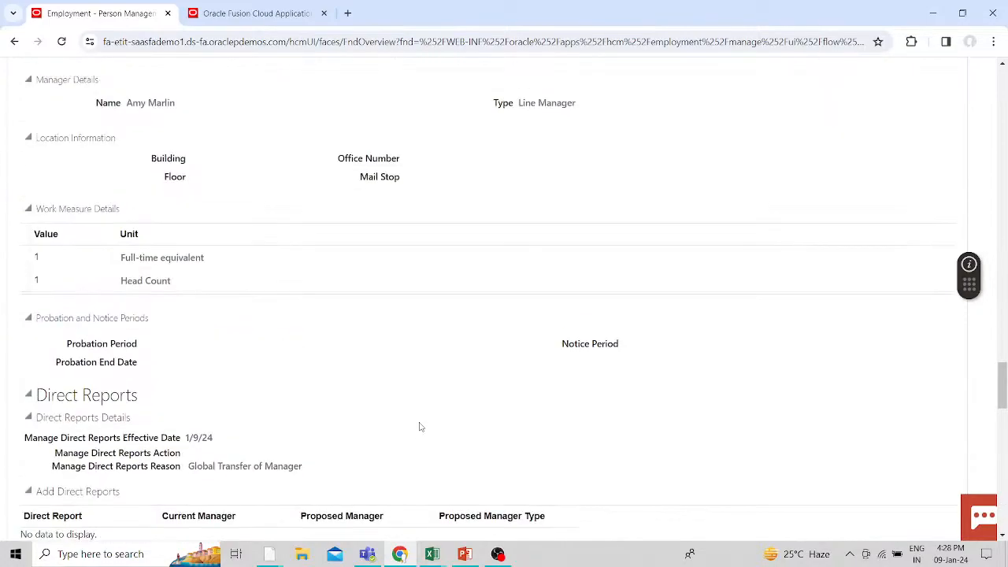
{"action": "scroll", "coordinate": [420, 427], "scroll_direction": "up", "scroll_amount": 20}
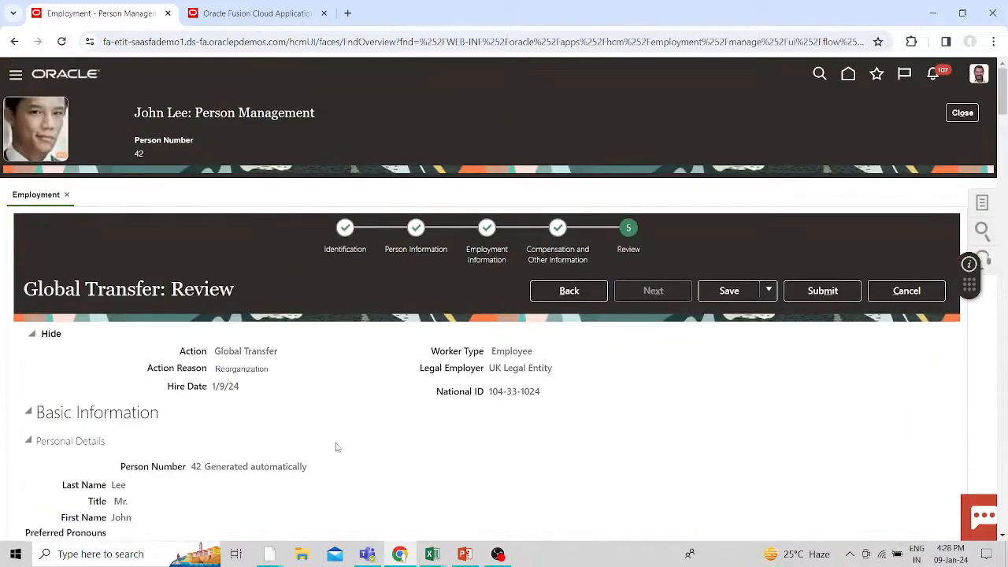
Step: Submit the global transfer from the Review page a further time and agree to continue
{"action": "left_click", "coordinate": [826, 291]}
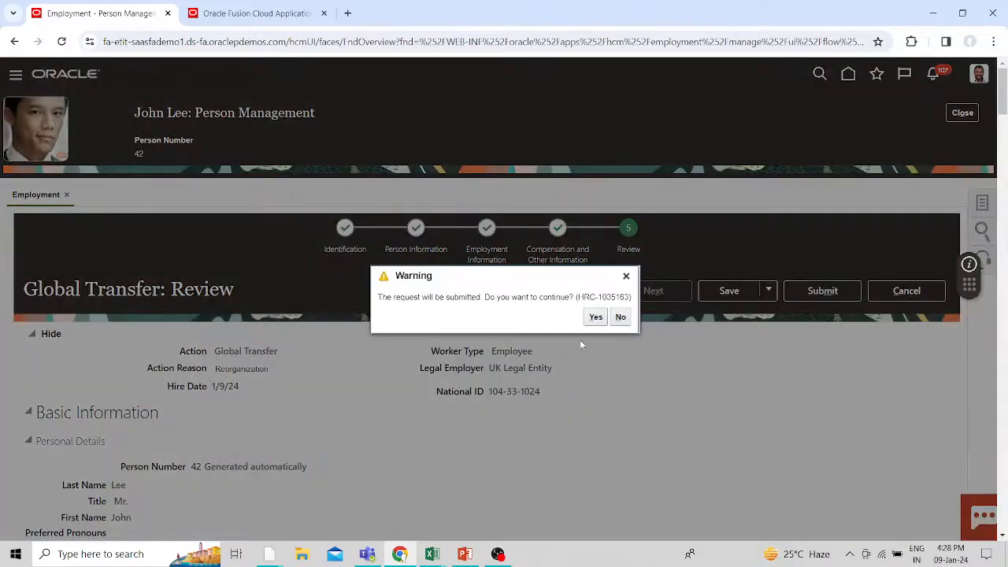
{"action": "left_click", "coordinate": [596, 317]}
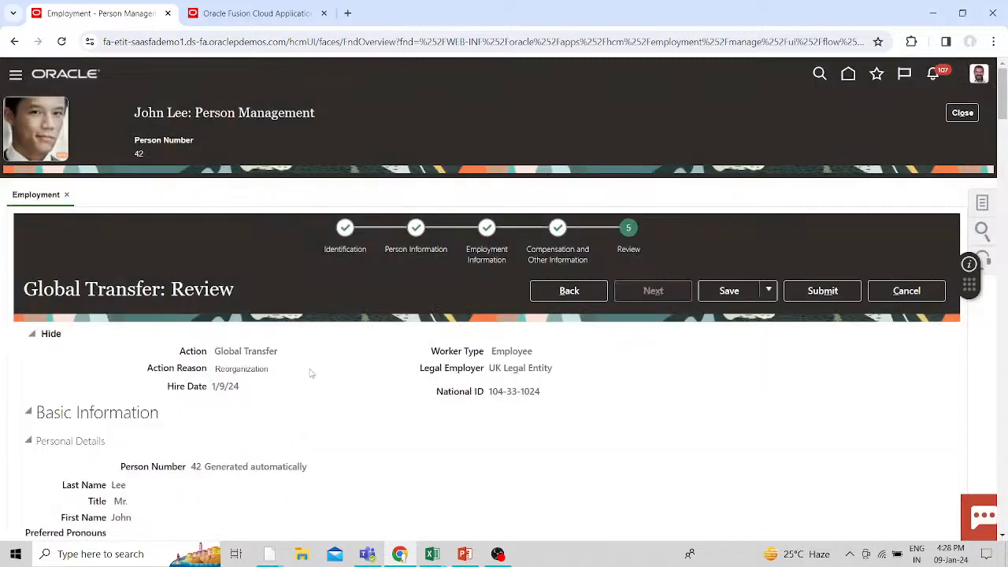
Step: Open Person Management in the second browser tab, and dismiss the error on the Global Transfer review tab
{"action": "left_click", "coordinate": [250, 14]}
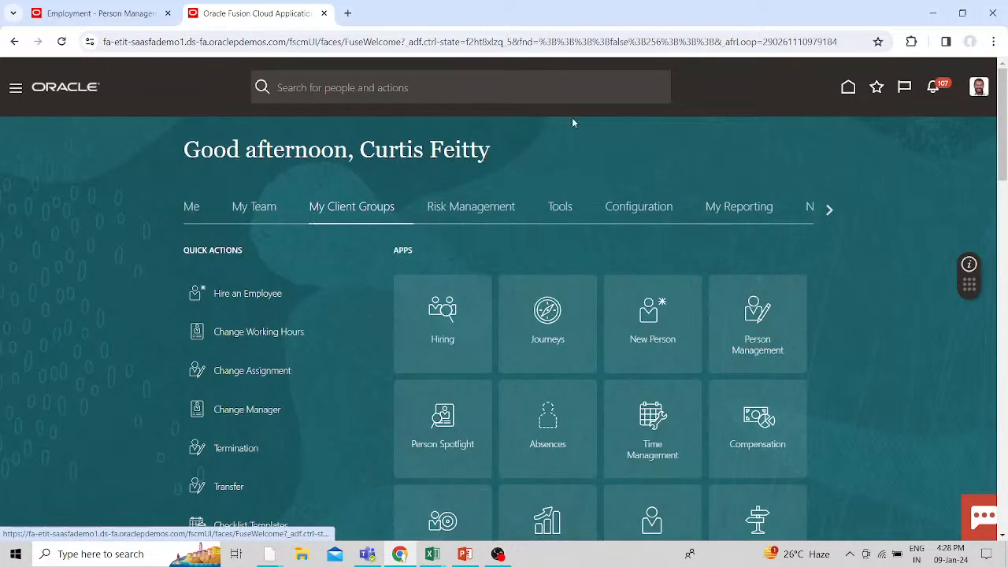
{"action": "left_click", "coordinate": [757, 323]}
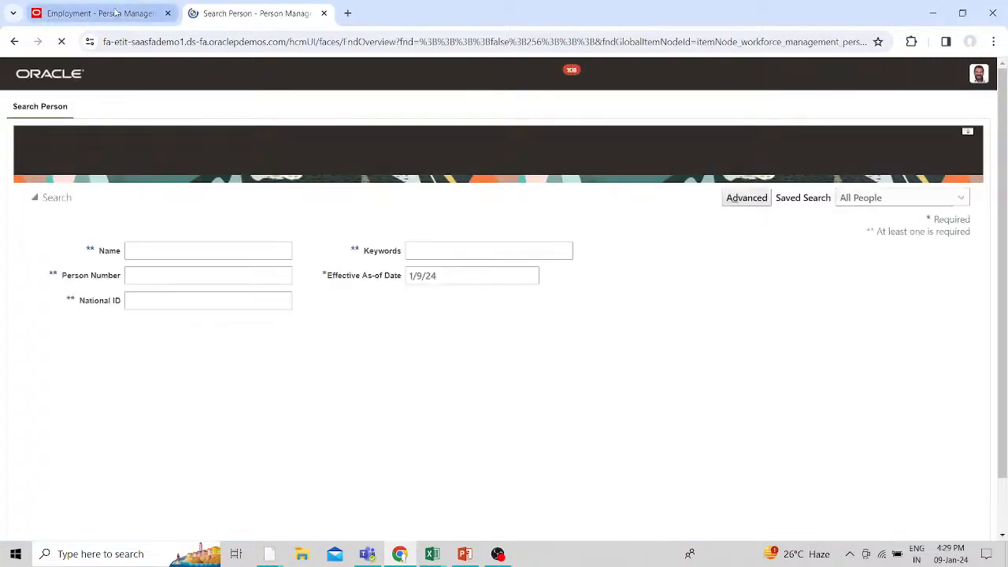
{"action": "left_click", "coordinate": [109, 15]}
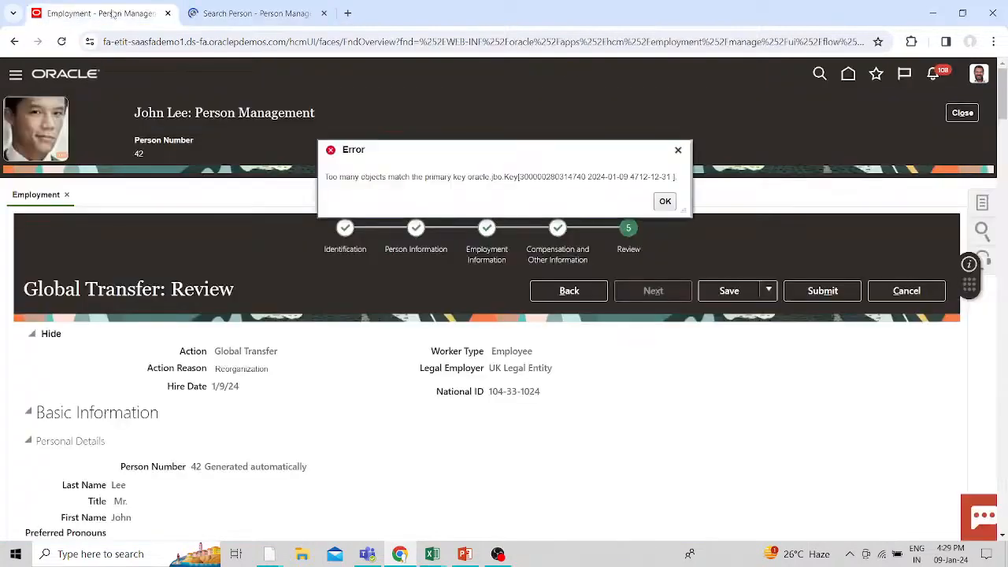
{"action": "left_click", "coordinate": [666, 202]}
Step: Search Person Management by the transferred employee's person number and open the employee's Employment page
{"action": "left_click", "coordinate": [252, 14]}
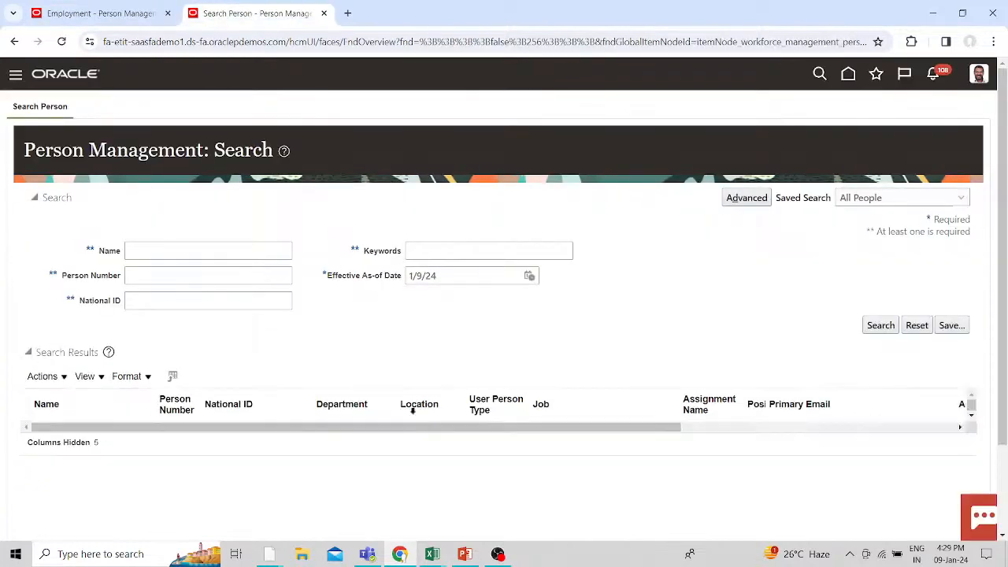
{"action": "left_click", "coordinate": [154, 272]}
{"action": "type", "text": "1"}
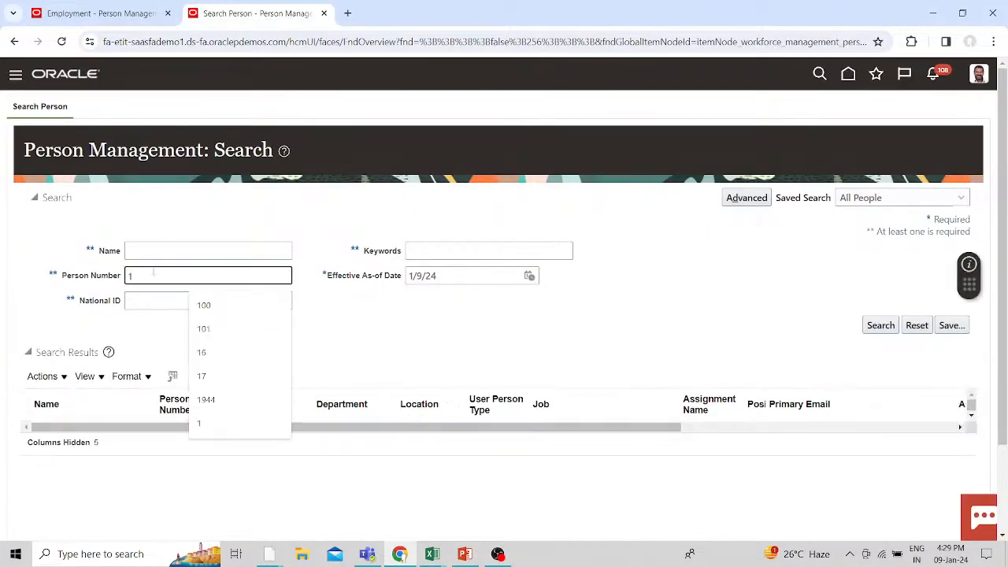
{"action": "key", "text": "BackSpace"}
{"action": "type", "text": "42"}
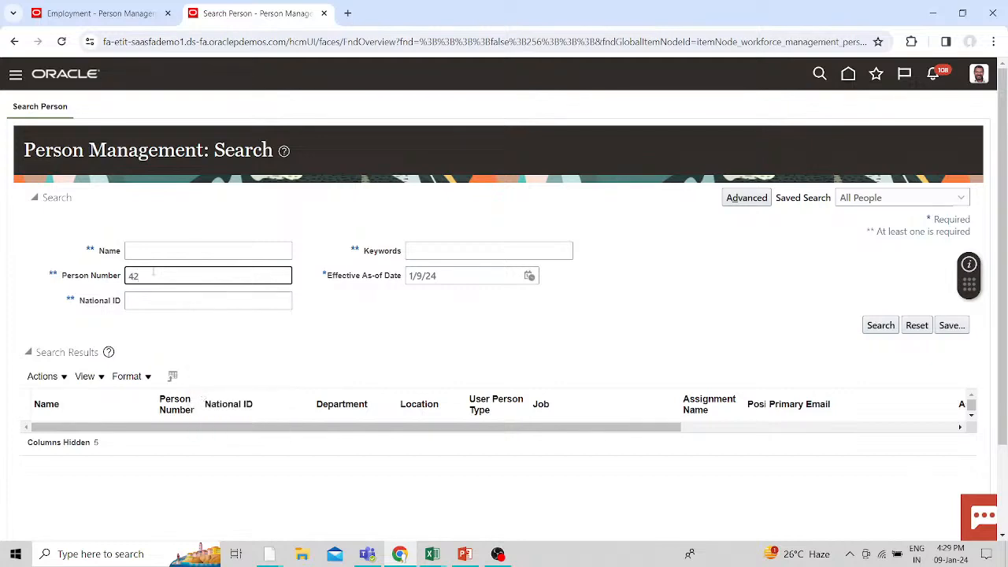
{"action": "key", "text": "Return"}
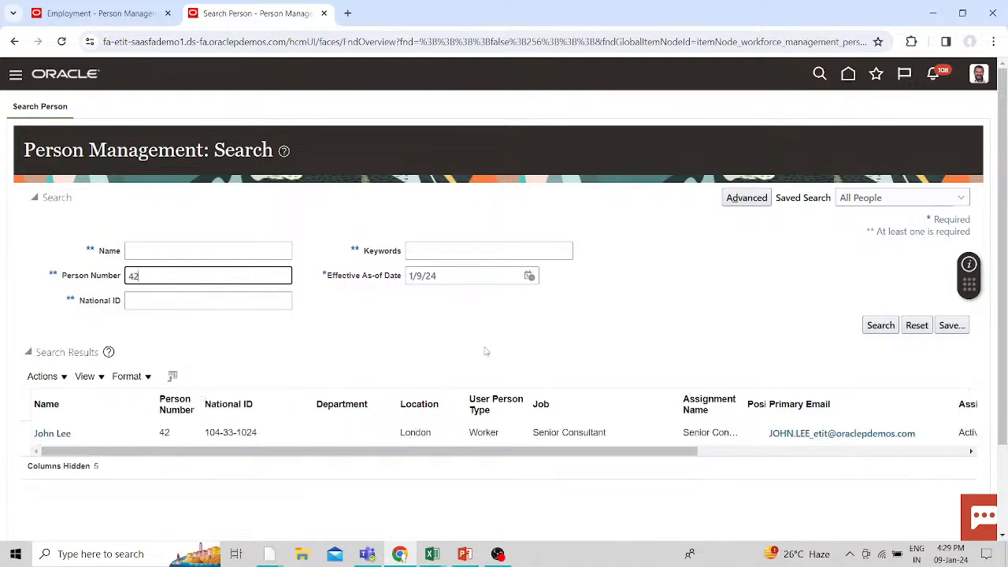
{"action": "scroll", "coordinate": [486, 351], "scroll_direction": "down", "scroll_amount": 1}
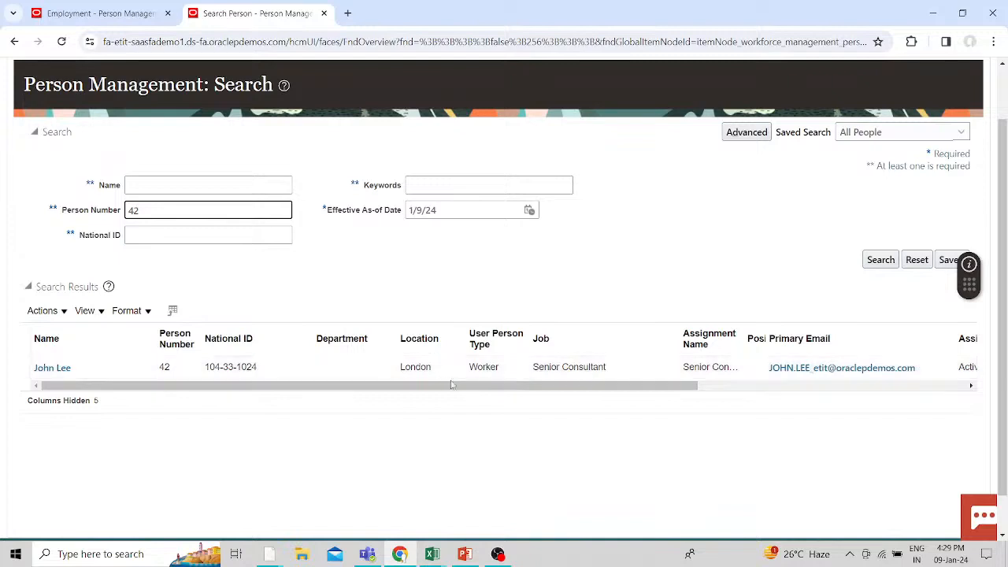
{"action": "left_click", "coordinate": [59, 368]}
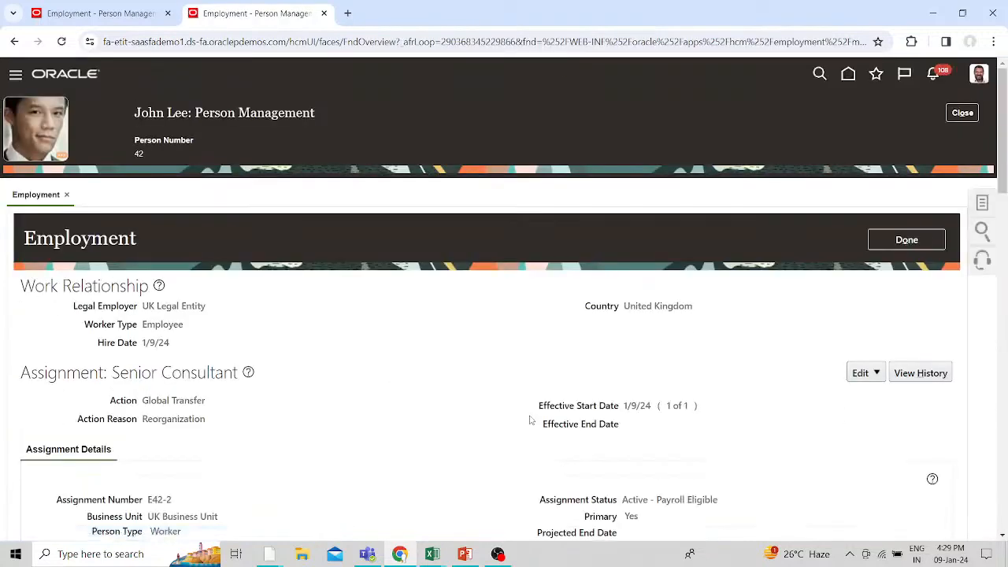
Step: Examine the work relationship, Senior Consultant assignment, job and manager details on the Employment page
{"action": "scroll", "coordinate": [513, 422], "scroll_direction": "down", "scroll_amount": 3}
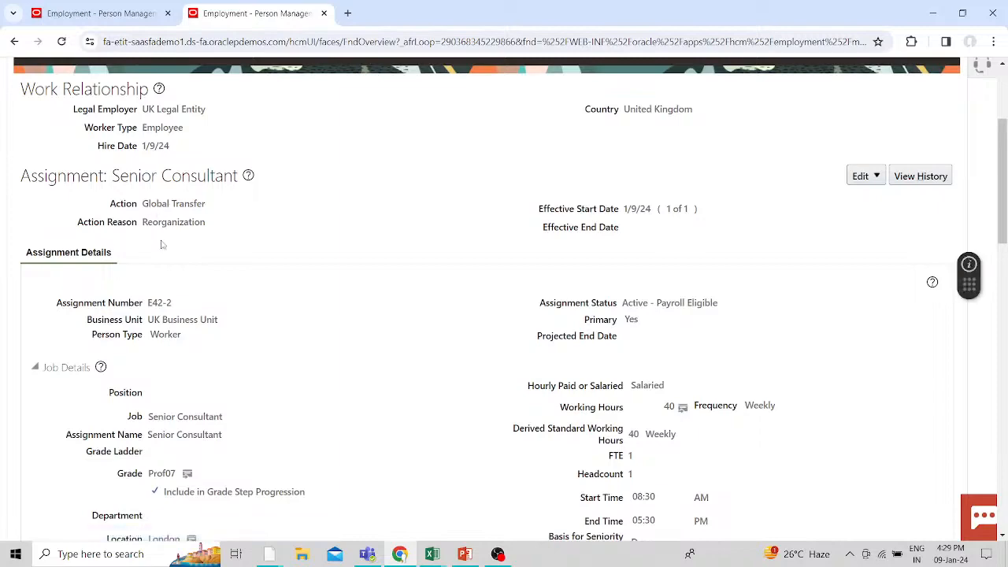
{"action": "scroll", "coordinate": [389, 310], "scroll_direction": "down", "scroll_amount": 4}
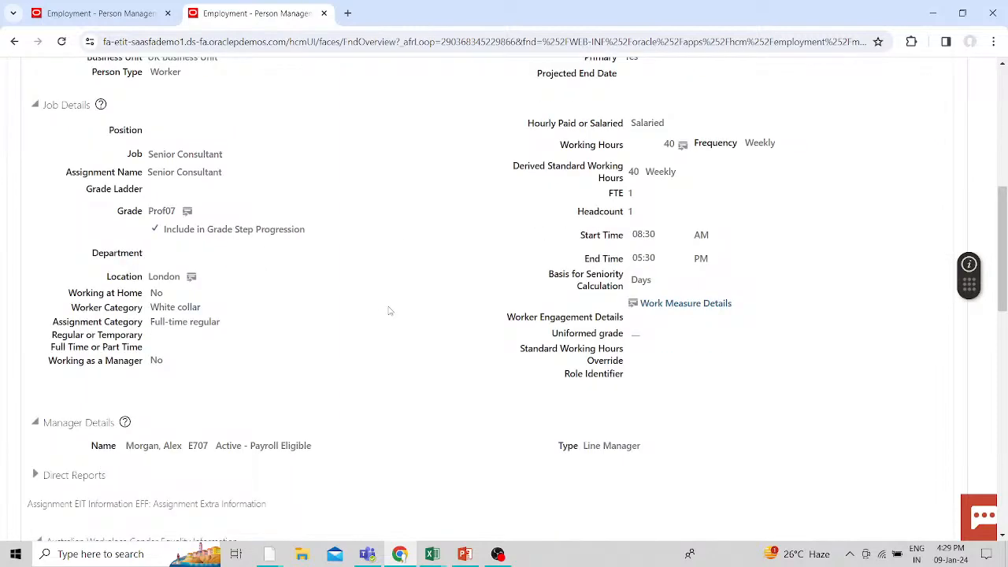
{"action": "scroll", "coordinate": [389, 310], "scroll_direction": "down", "scroll_amount": 5}
{"action": "scroll", "coordinate": [389, 310], "scroll_direction": "down", "scroll_amount": 8}
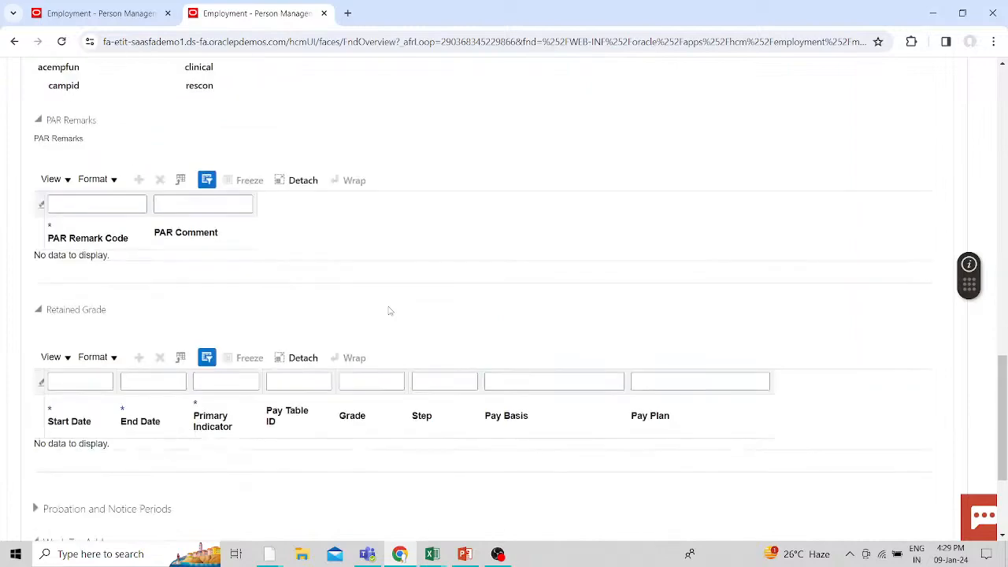
{"action": "scroll", "coordinate": [388, 310], "scroll_direction": "up", "scroll_amount": 15}
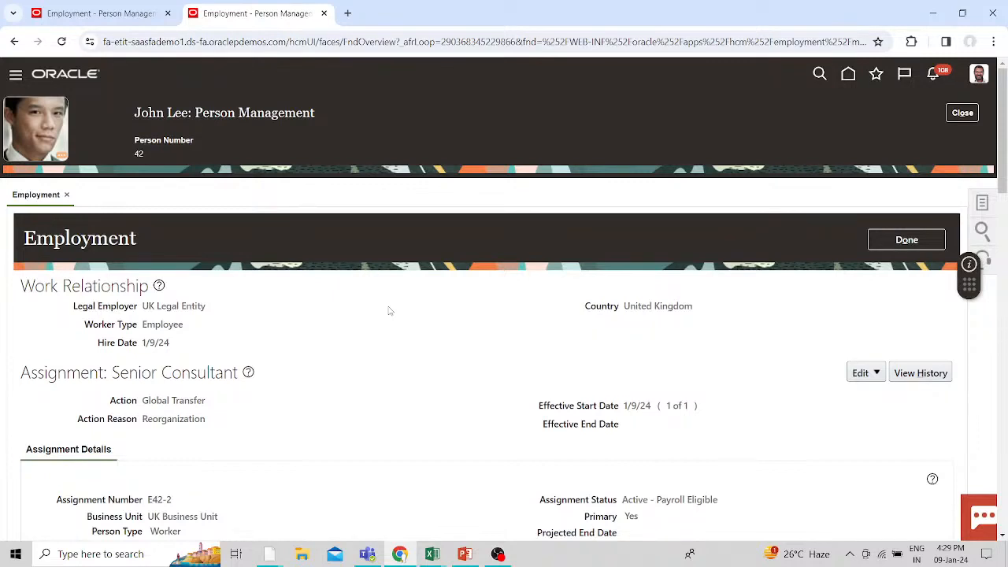
Step: Close the employee's record, search again by the same employee's person number and reopen the Employment page
{"action": "left_click", "coordinate": [961, 115]}
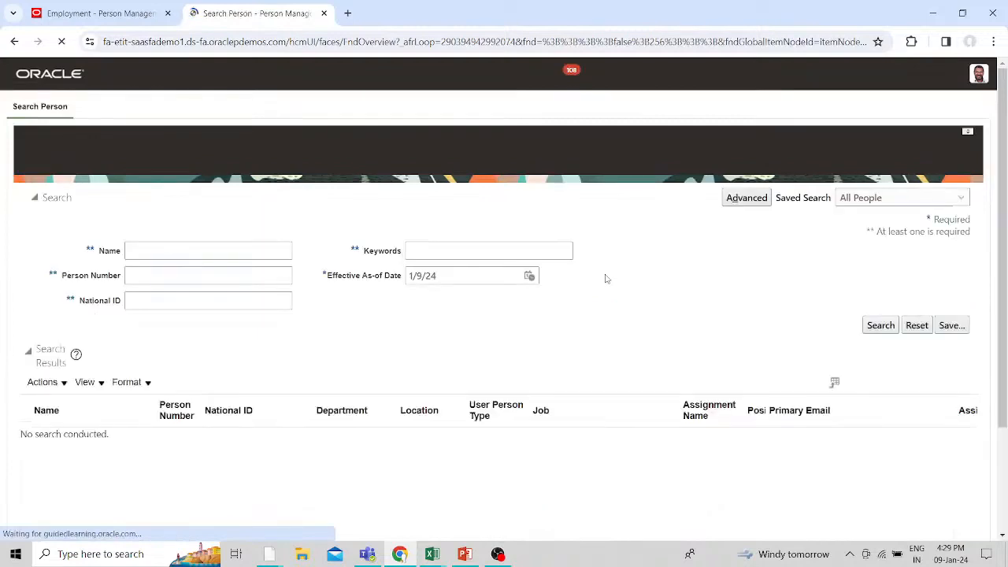
{"action": "left_click", "coordinate": [168, 275]}
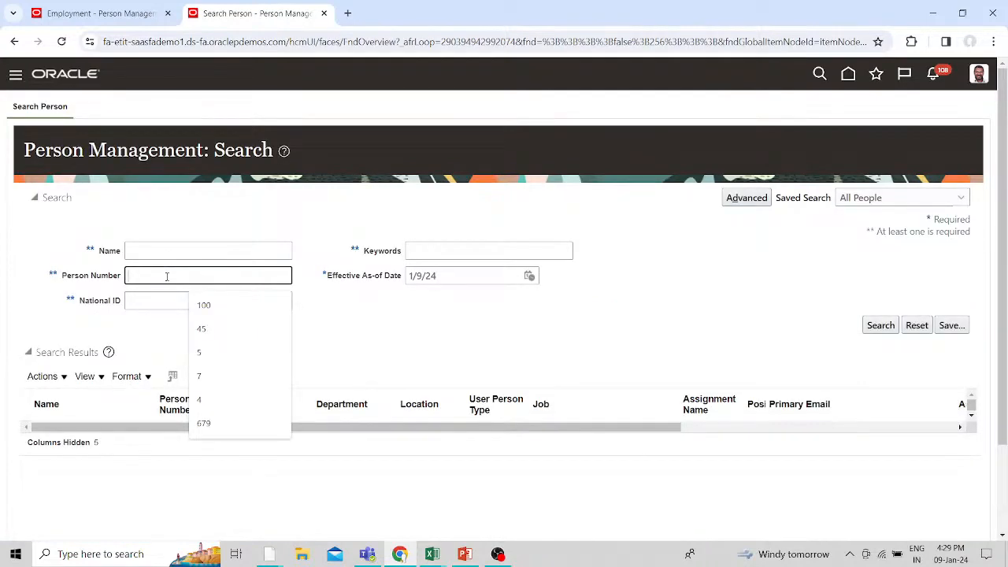
{"action": "type", "text": "2"}
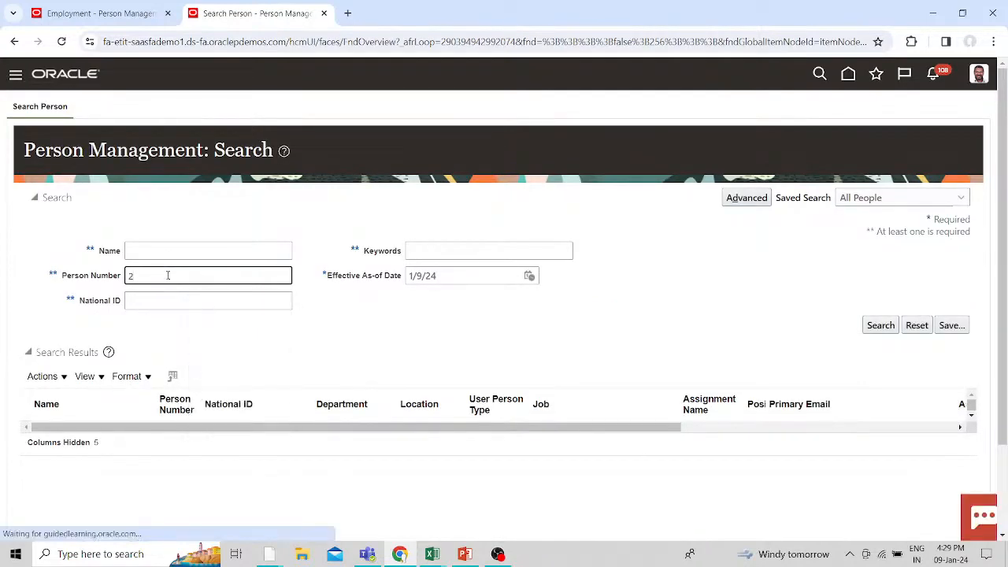
{"action": "key", "text": "Return"}
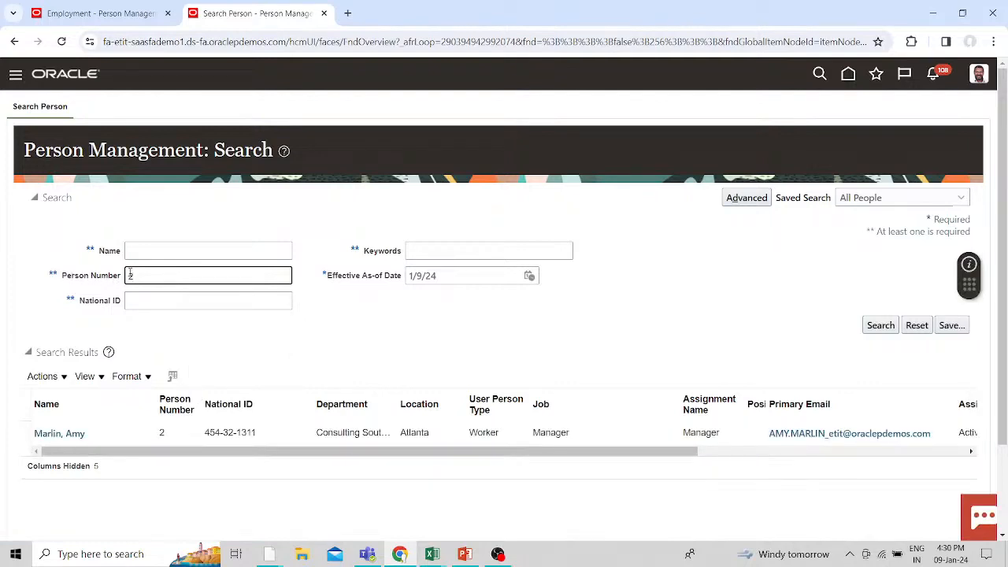
{"action": "type", "text": "4"}
{"action": "key", "text": "Return"}
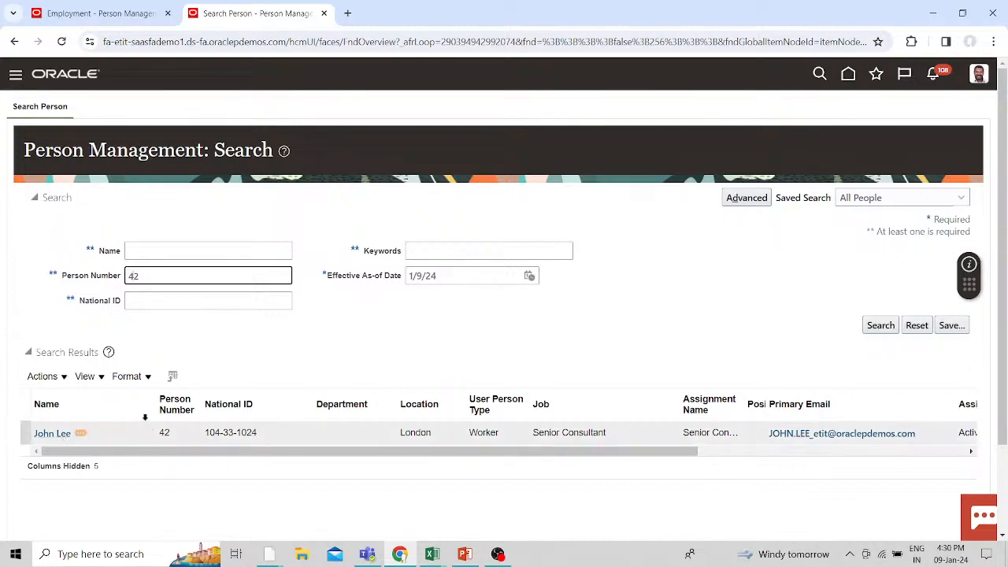
{"action": "left_click", "coordinate": [69, 435]}
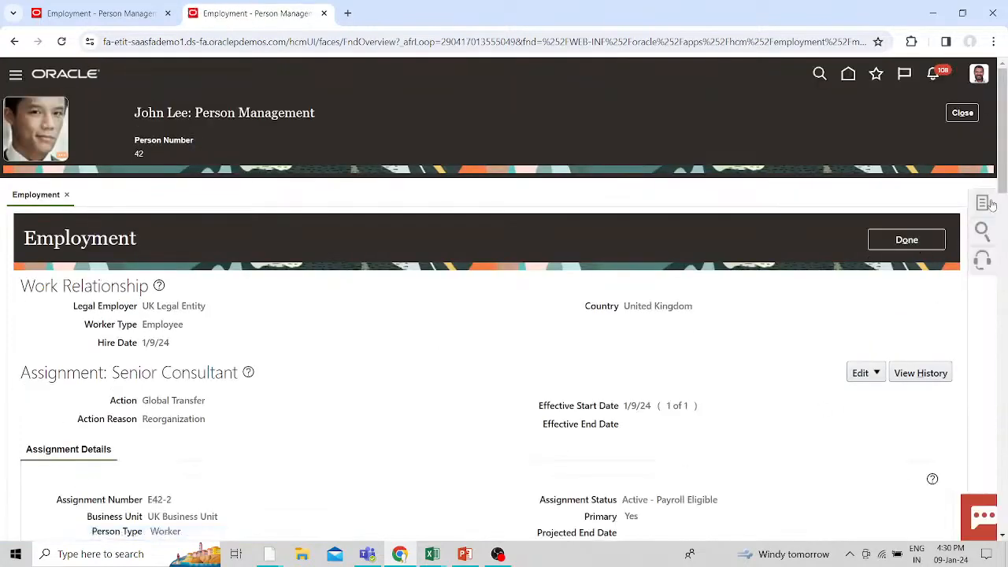
Step: Open the employee's compensation history and compare salary for the Consultant (Inactive - Payroll Eligible) and Senior Consultant business titles
{"action": "left_click", "coordinate": [983, 204]}
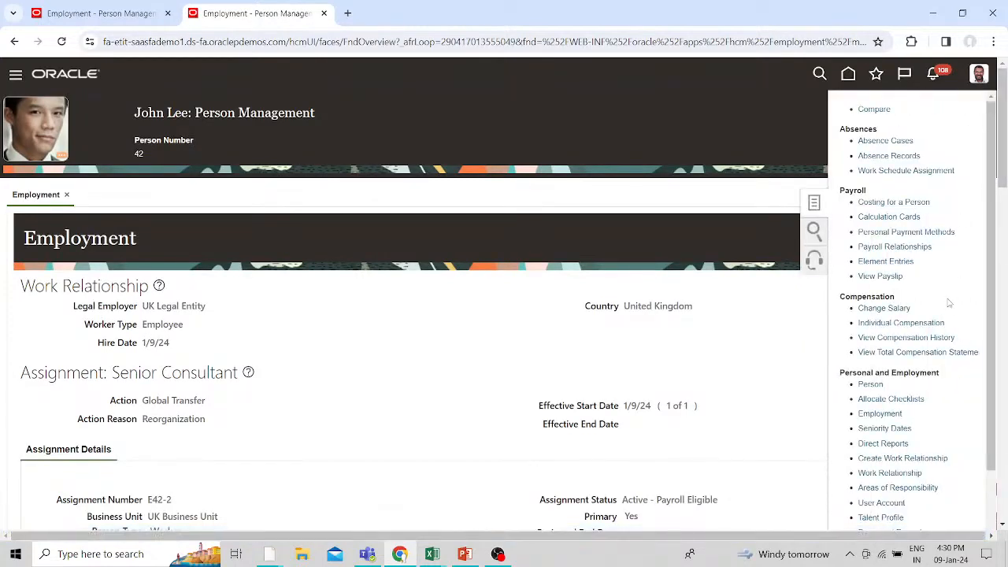
{"action": "left_click", "coordinate": [911, 338]}
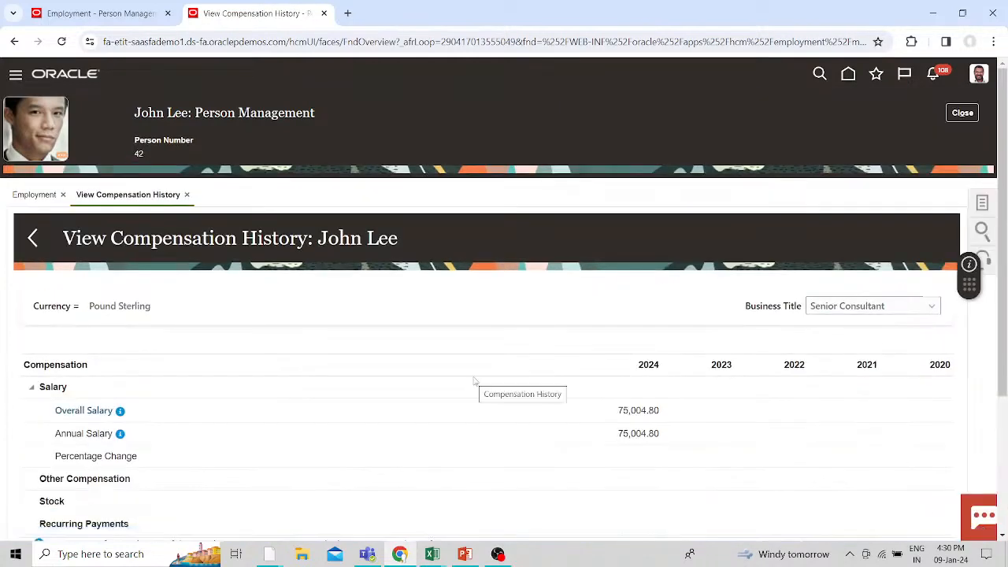
{"action": "scroll", "coordinate": [475, 381], "scroll_direction": "down", "scroll_amount": 3}
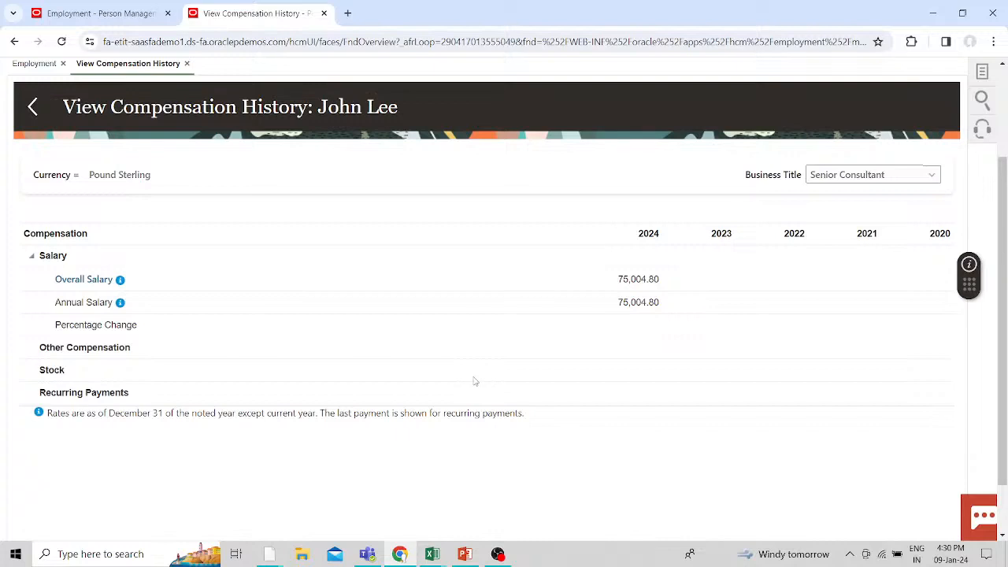
{"action": "left_click", "coordinate": [883, 175]}
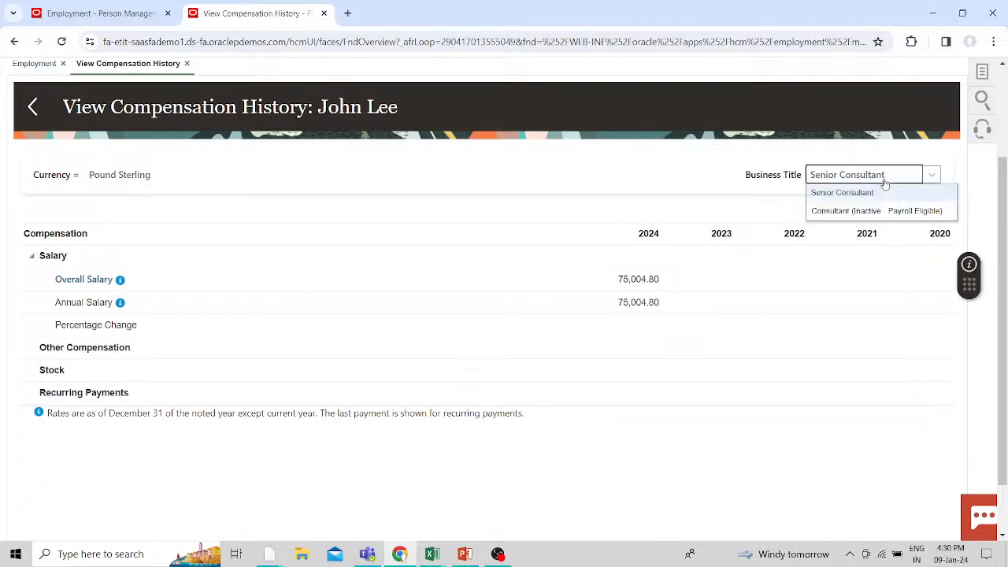
{"action": "left_click", "coordinate": [882, 211]}
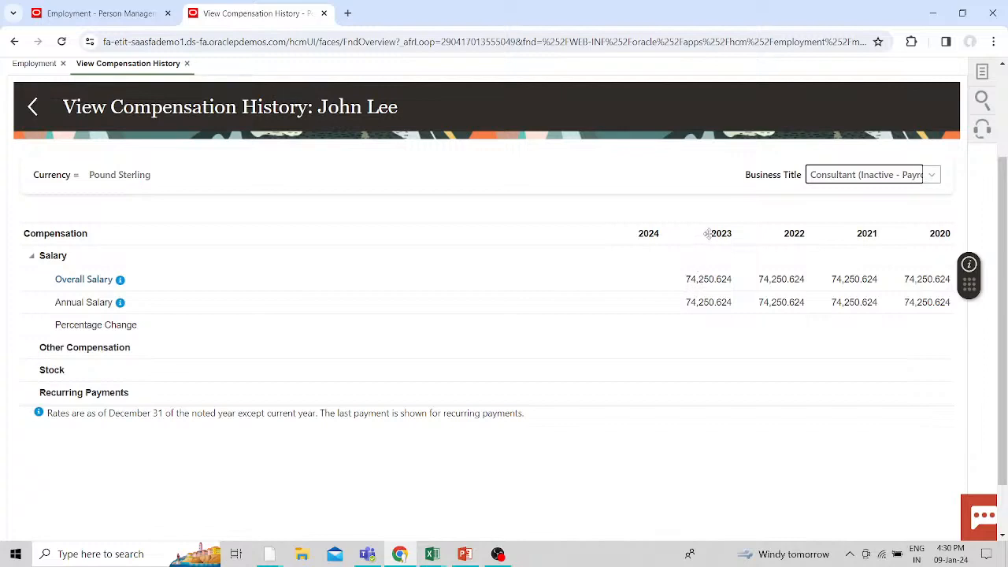
{"action": "left_click", "coordinate": [928, 180]}
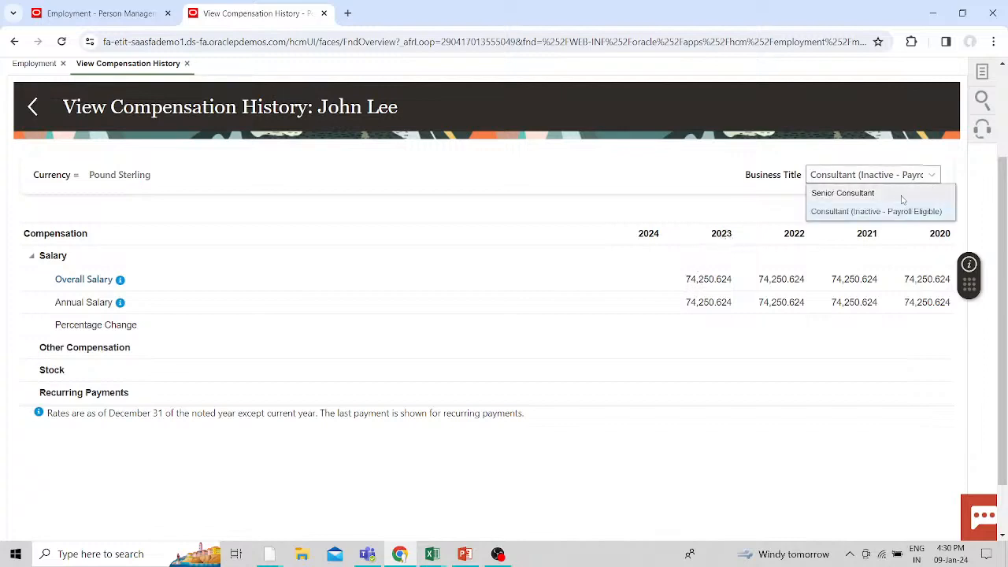
{"action": "left_click", "coordinate": [896, 197]}
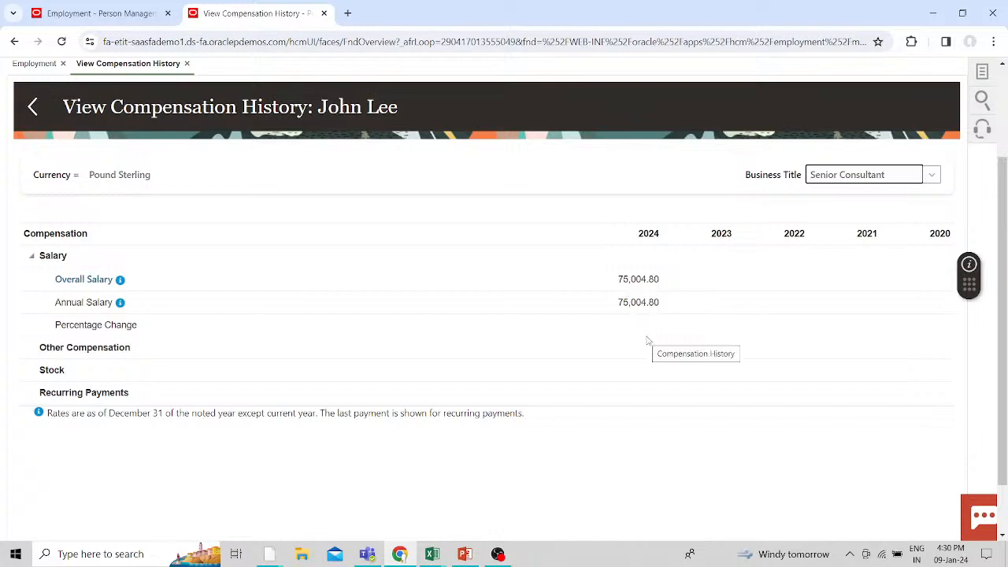
{"action": "scroll", "coordinate": [647, 338], "scroll_direction": "up", "scroll_amount": 2}
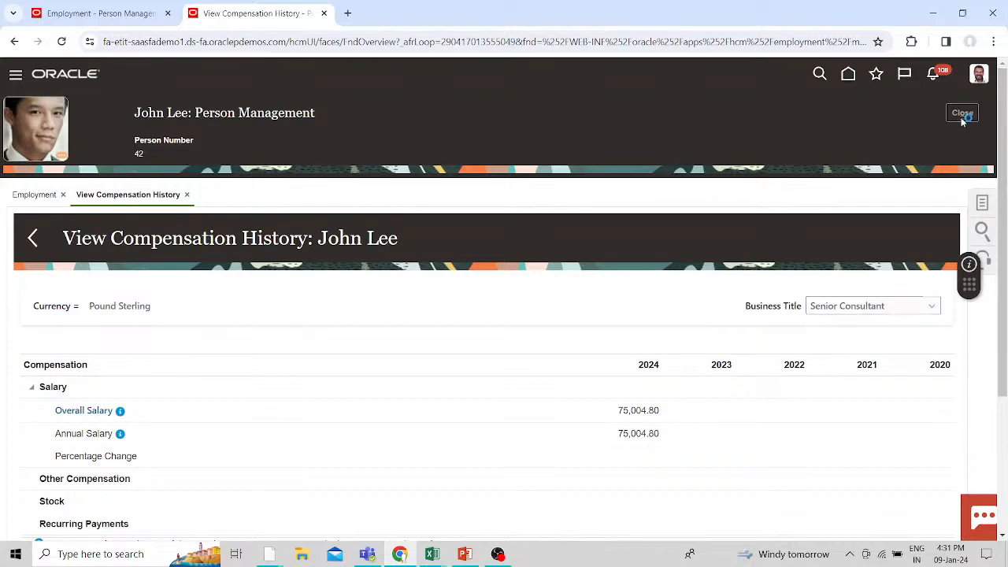
Step: Close the record, search Person Management by the locally transferred employee's person number and open that employee's Employment page
{"action": "left_click", "coordinate": [962, 114]}
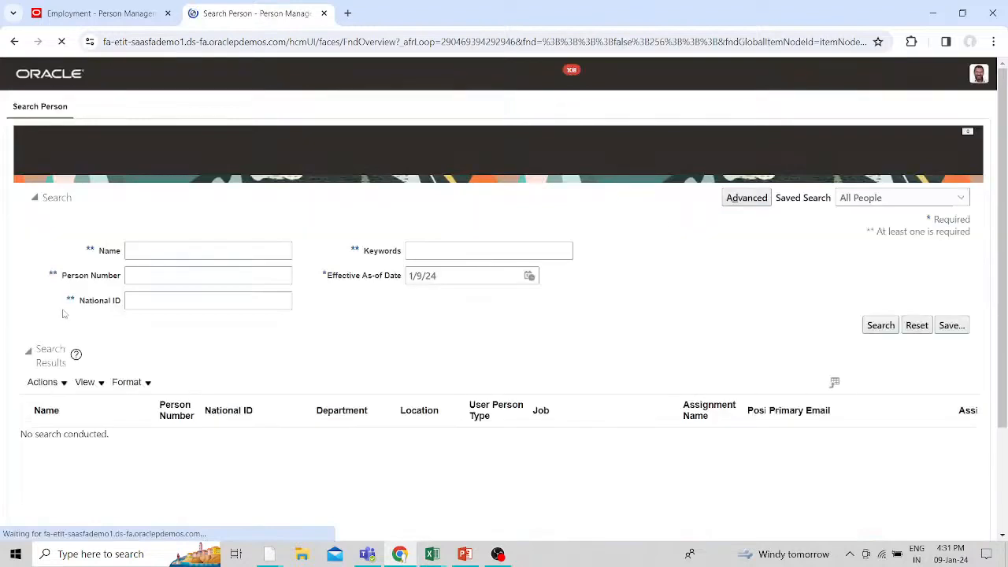
{"action": "left_click", "coordinate": [157, 273]}
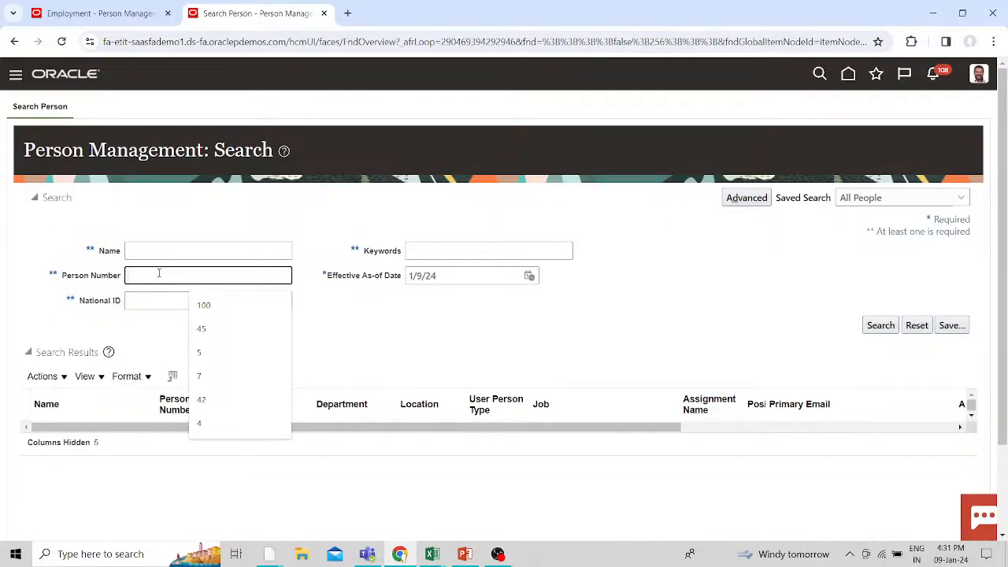
{"action": "left_click", "coordinate": [213, 332]}
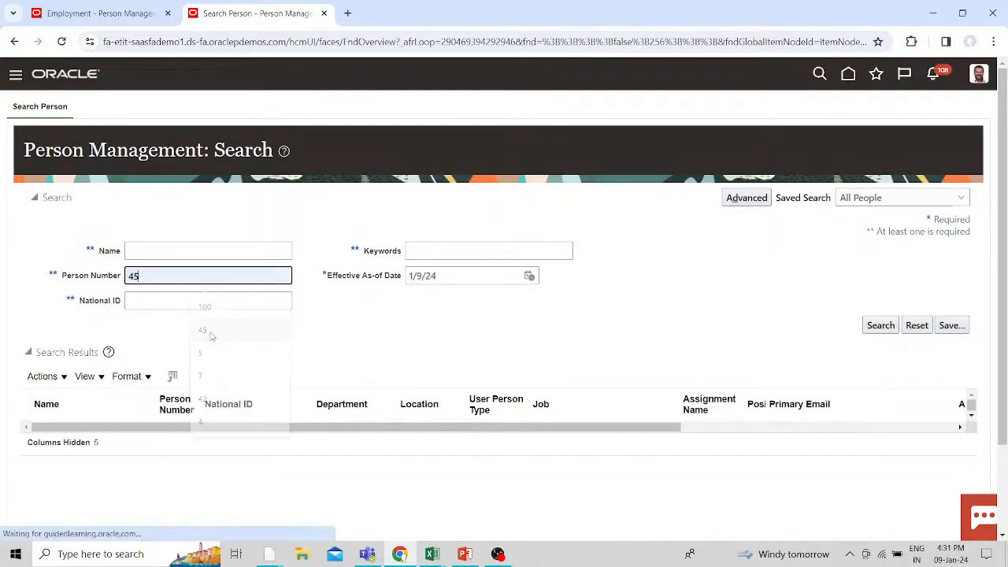
{"action": "left_click", "coordinate": [876, 326]}
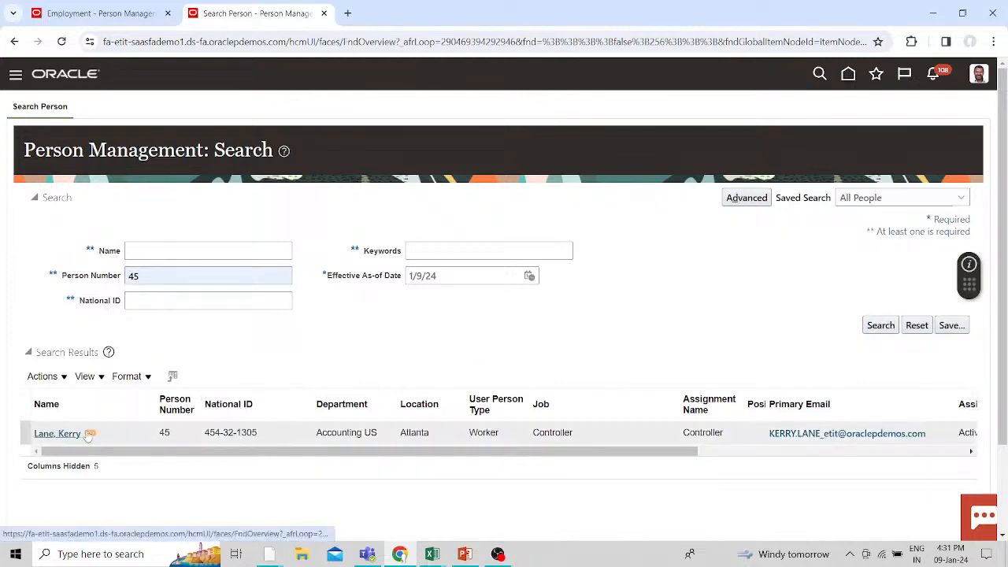
{"action": "left_click", "coordinate": [59, 438]}
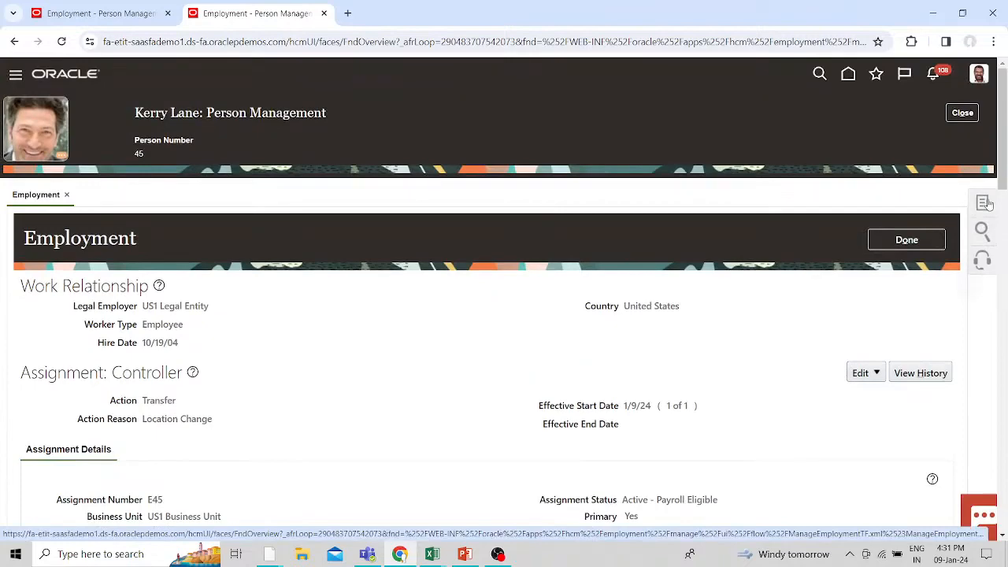
Step: Open this employee's compensation history and examine the yearly overall and annual salary
{"action": "left_click", "coordinate": [984, 203]}
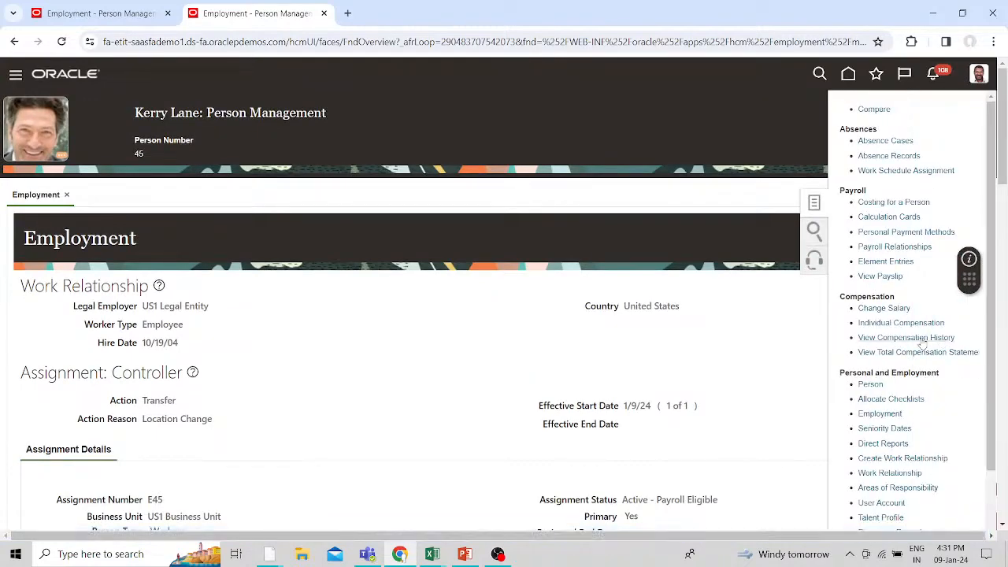
{"action": "left_click", "coordinate": [906, 338]}
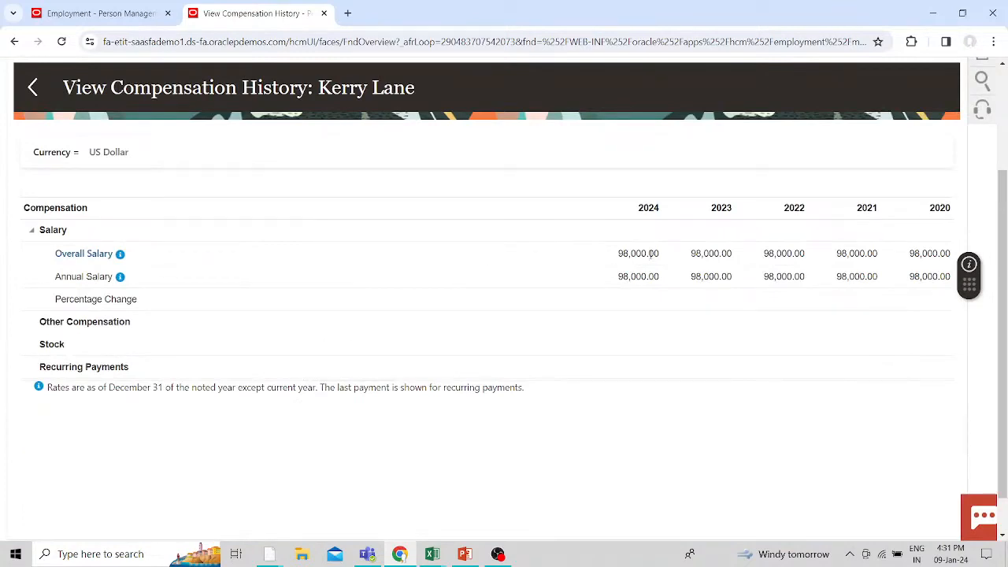
{"action": "scroll", "coordinate": [709, 262], "scroll_direction": "up", "scroll_amount": 2}
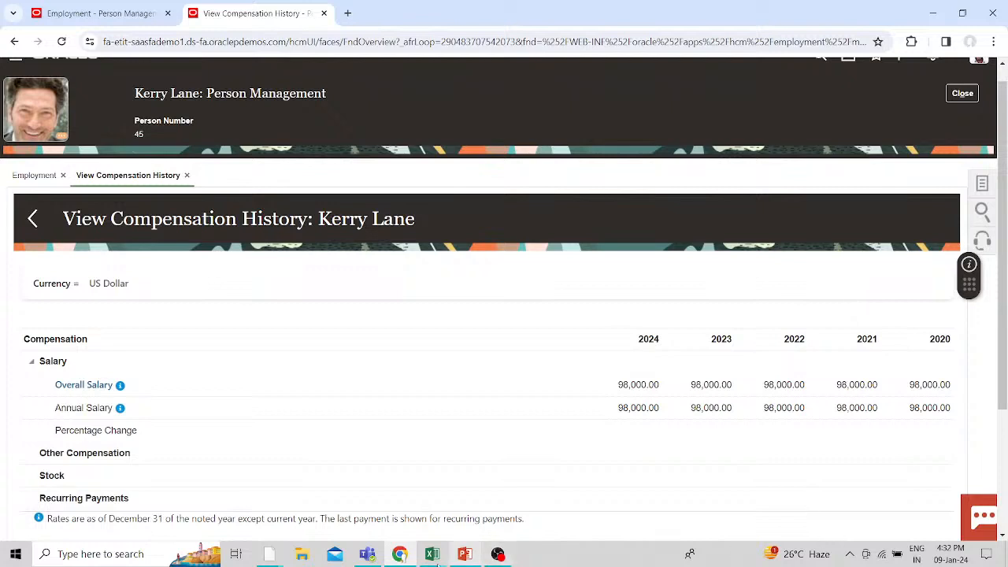
Step: Switch to the Employee Transfer & Promotion presentation in PowerPoint and start its slide show from the title slide
{"action": "left_click", "coordinate": [466, 556]}
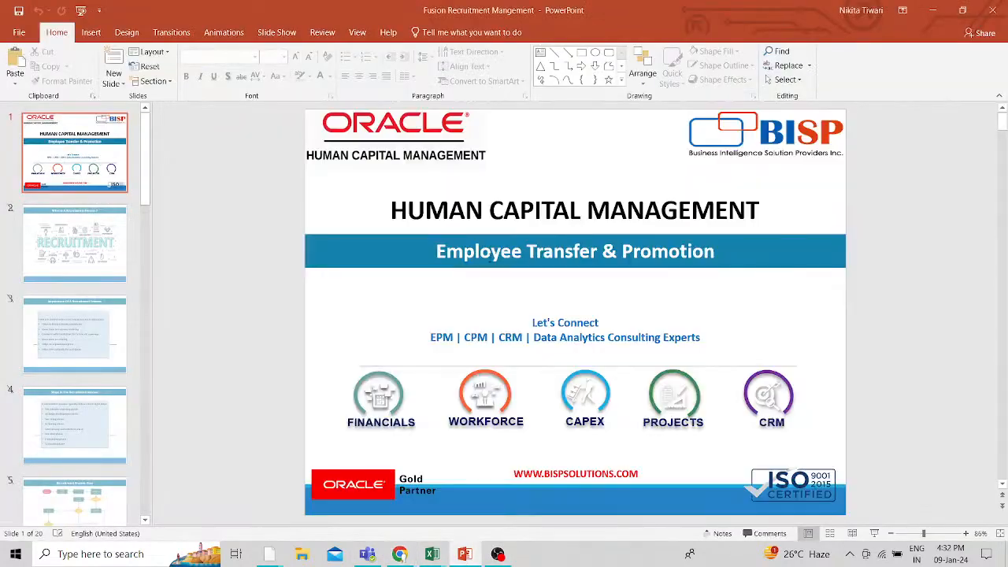
{"action": "key", "text": "F5"}
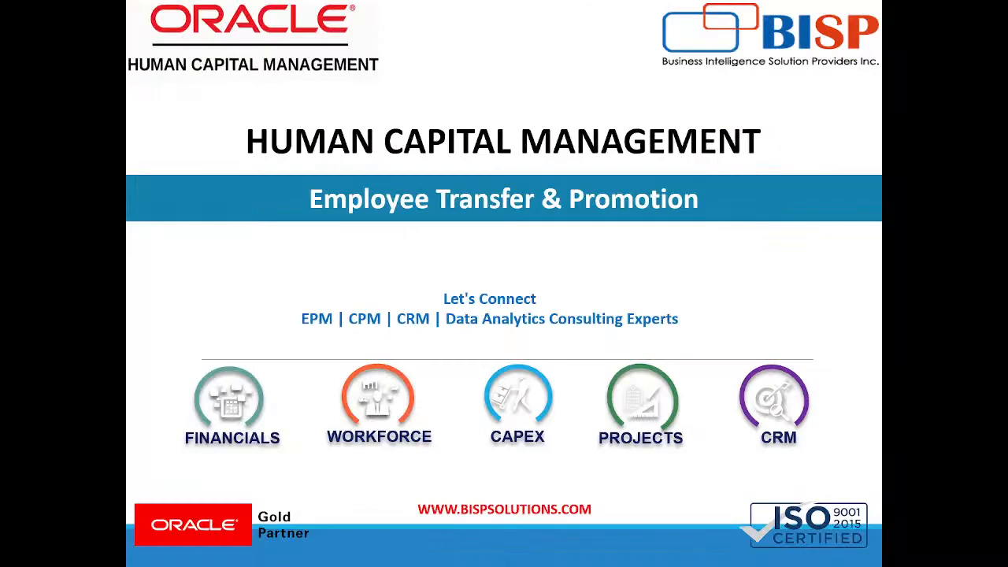